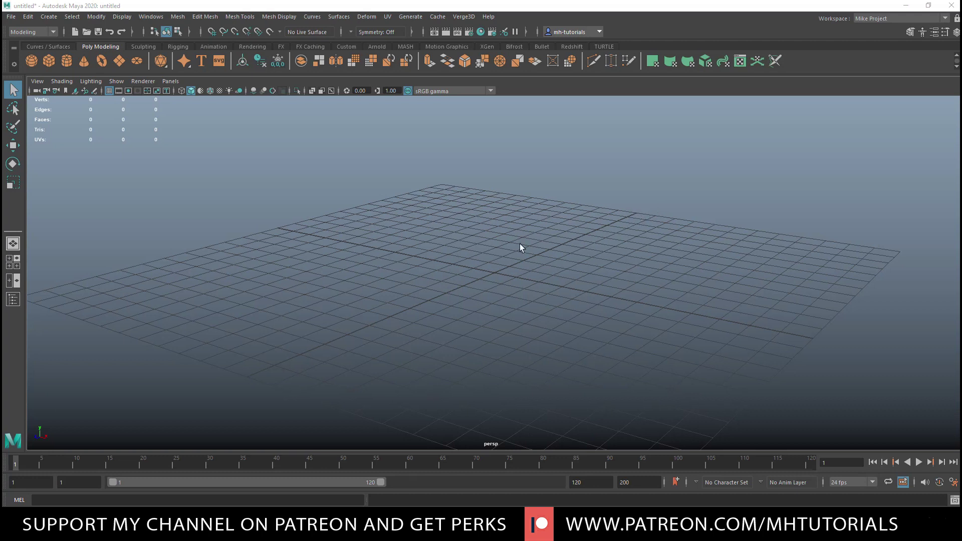
Create a polygon cube, scale it up uniformly, and flatten it vertically into a thin square slab.
left_click(49, 61)
scroll(498, 320, "up", 1)
key("r")
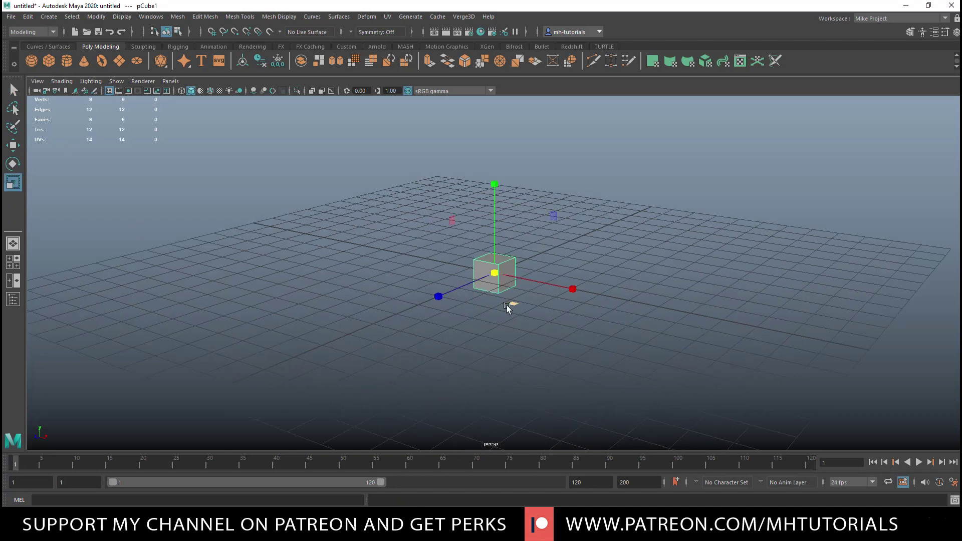
left_click_drag(495, 273, 619, 279)
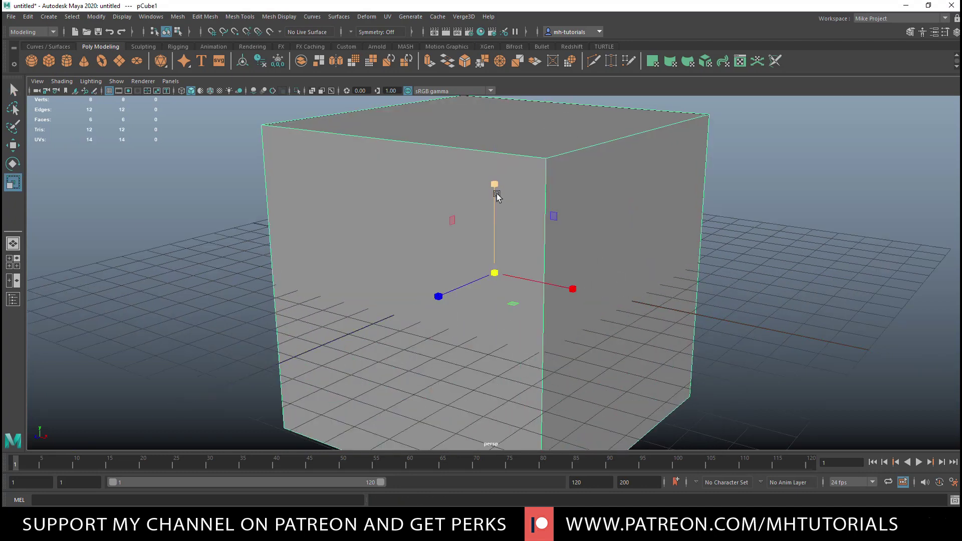
left_click_drag(496, 196, 509, 280)
scroll(687, 350, "up", 2)
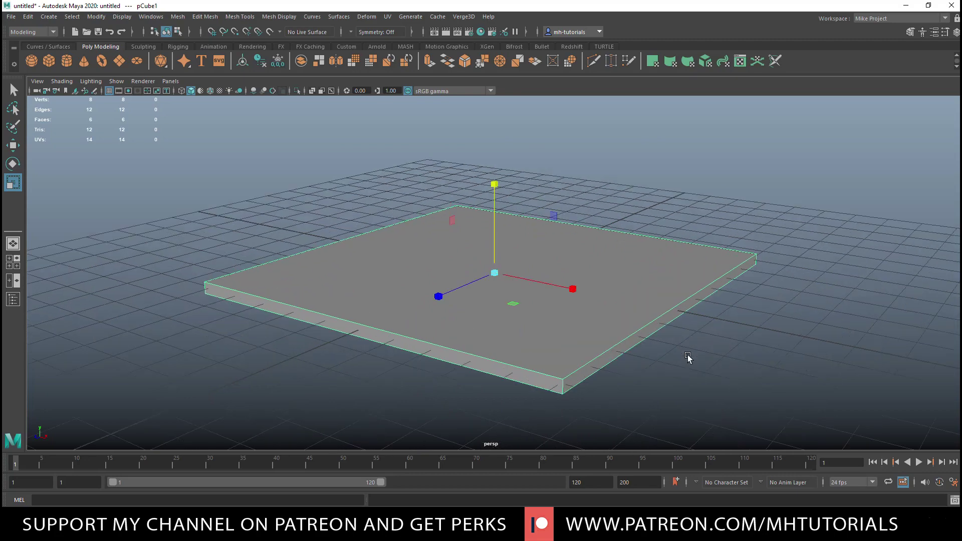
Delete the bottom face of the slab.
left_click_drag(750, 384, 735, 350, "alt")
right_click_drag(735, 351, 761, 378, "alt")
mouse_move(760, 378)
left_mouse_down("alt")
mouse_move(745, 372)
mouse_move(746, 396)
mouse_move(751, 384)
left_mouse_up("alt")
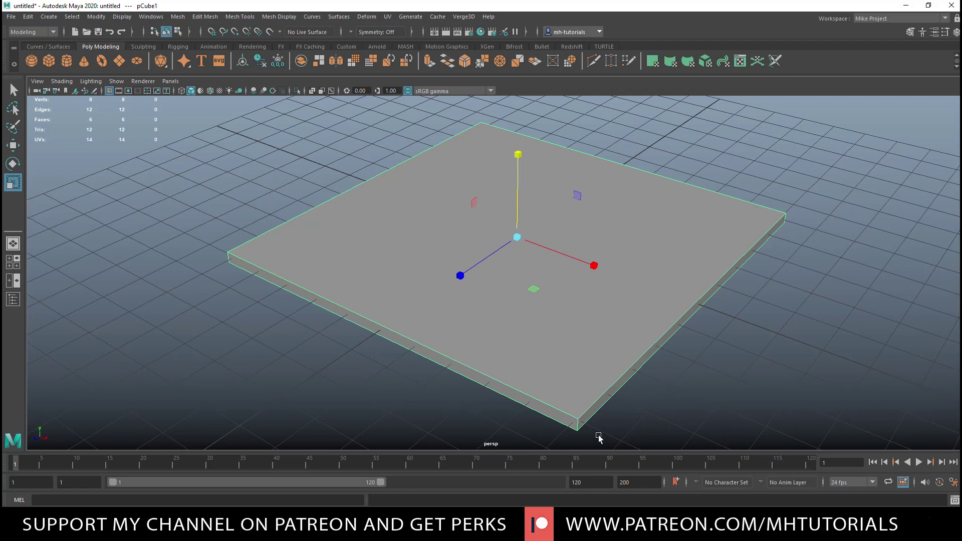
left_click_drag(743, 382, 738, 363, "alt")
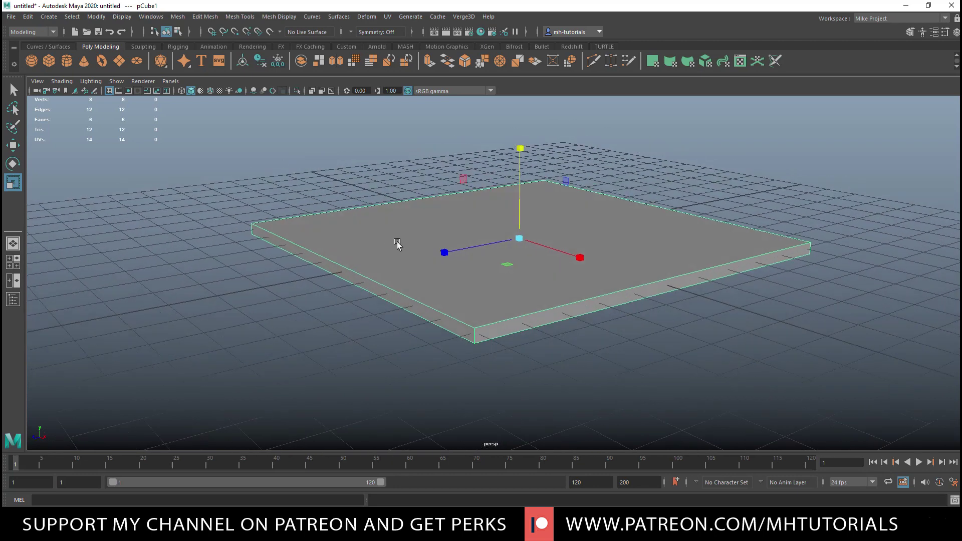
left_click_drag(677, 415, 678, 417, "alt")
right_click_drag(592, 214, 593, 236)
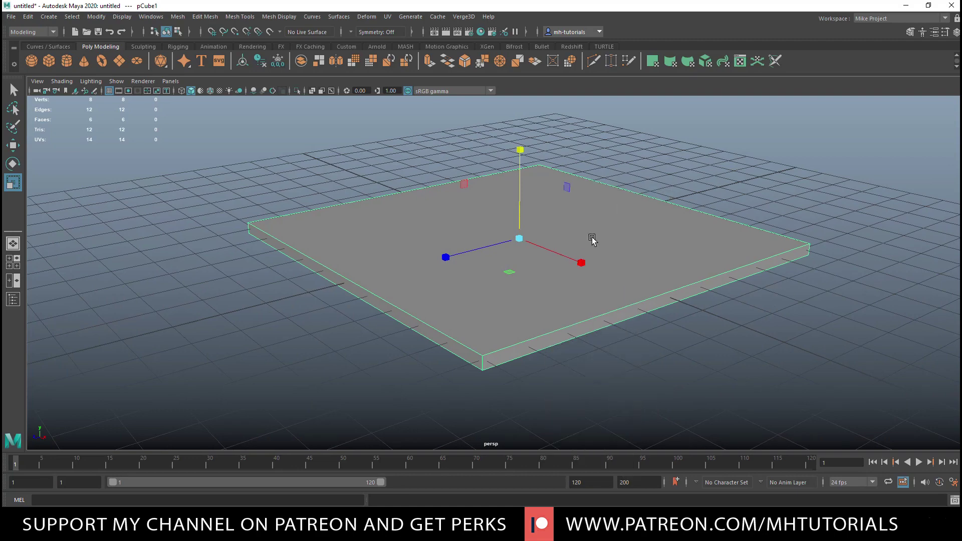
left_click_drag(593, 236, 588, 255, "alt")
left_click(572, 235)
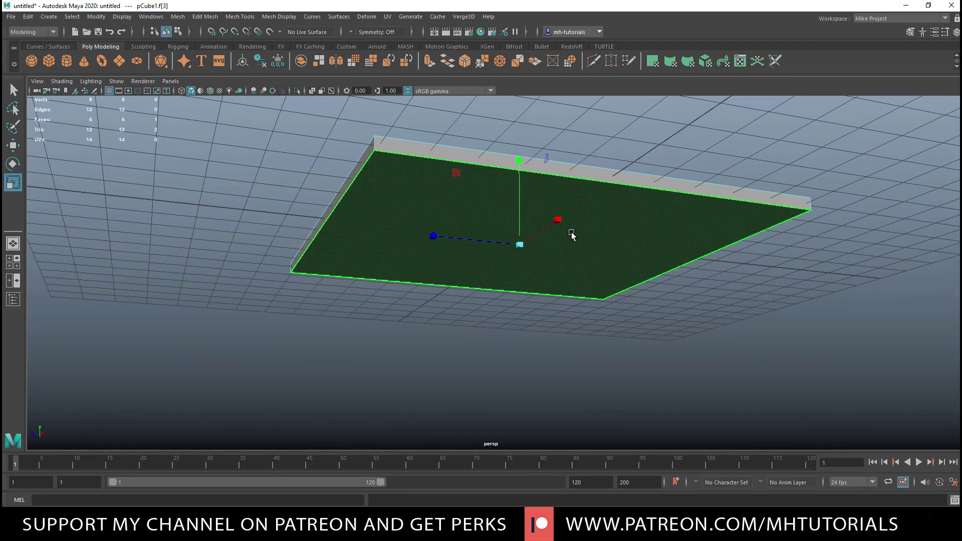
key("Delete")
Extrude the slab's top face inward with an offset of 0.2 and sink it to a Local Translate Z of about -0.093.
left_click_drag(706, 338, 715, 378, "alt")
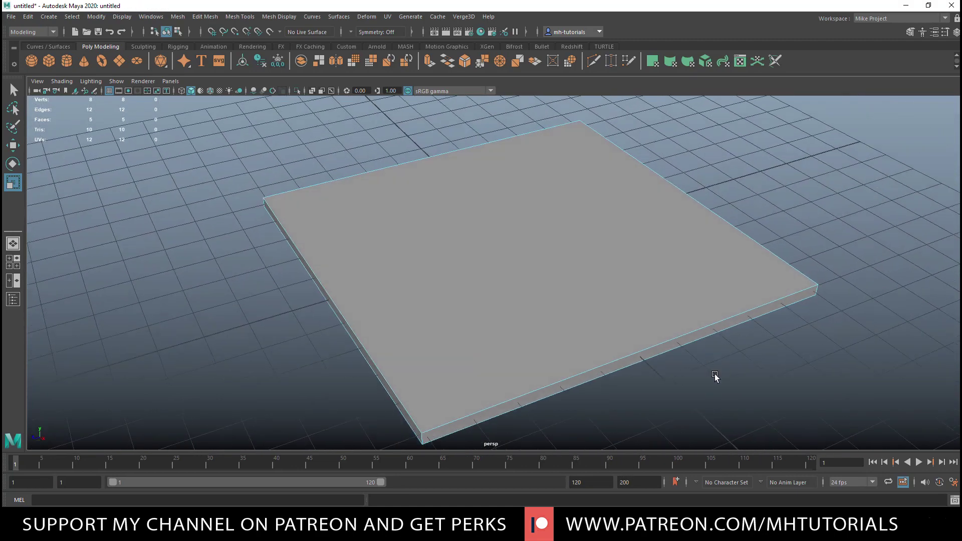
left_click(573, 246)
left_click_drag(573, 246, 708, 382, "alt")
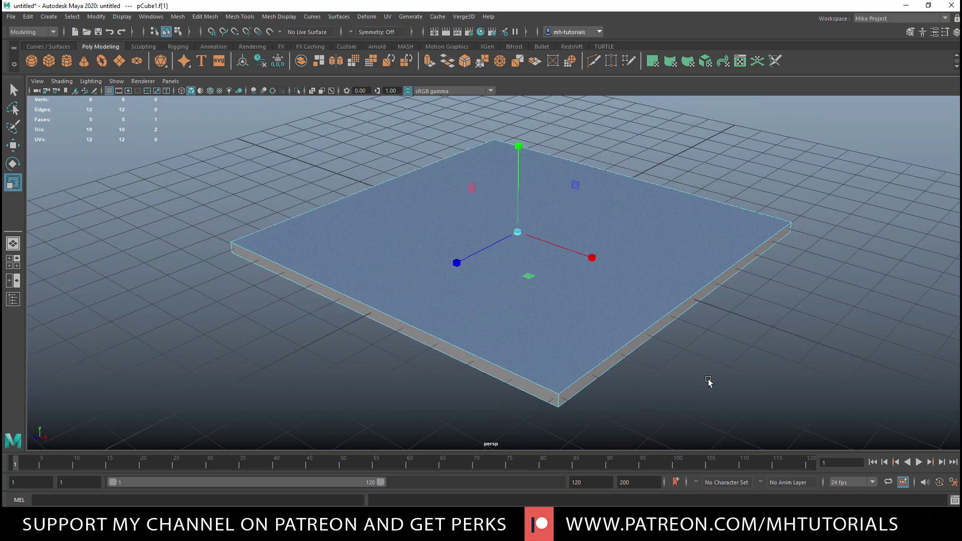
key("ctrl+e")
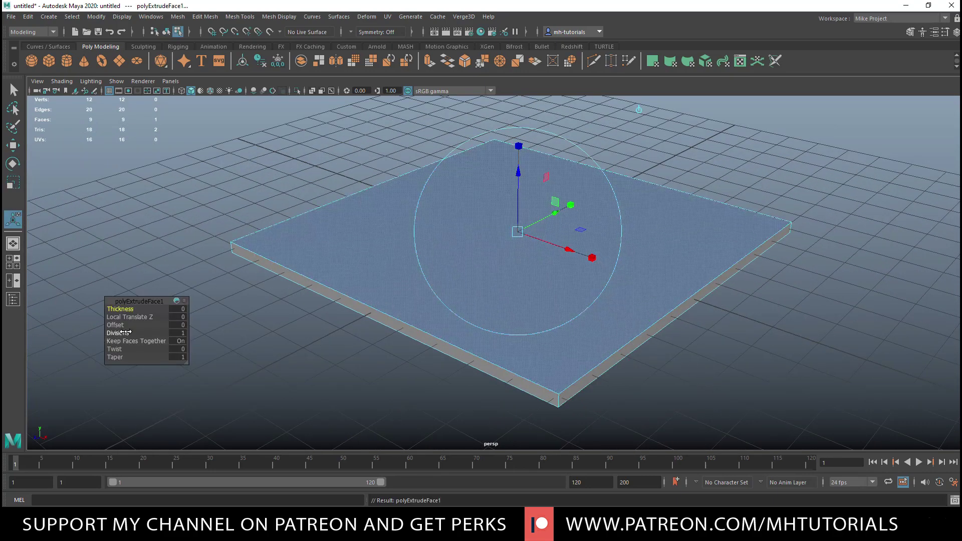
left_click(125, 329)
left_click_drag(122, 326, 121, 327)
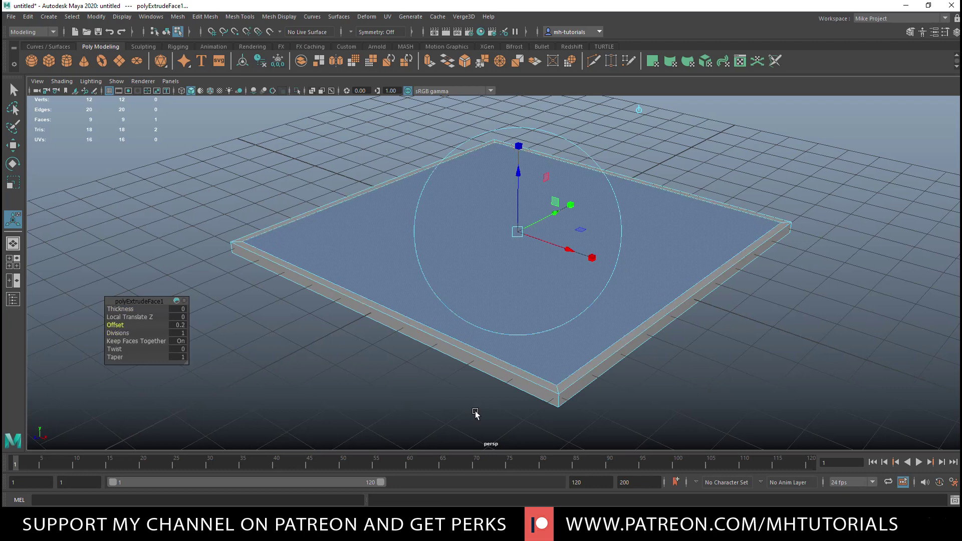
left_click_drag(518, 175, 519, 184)
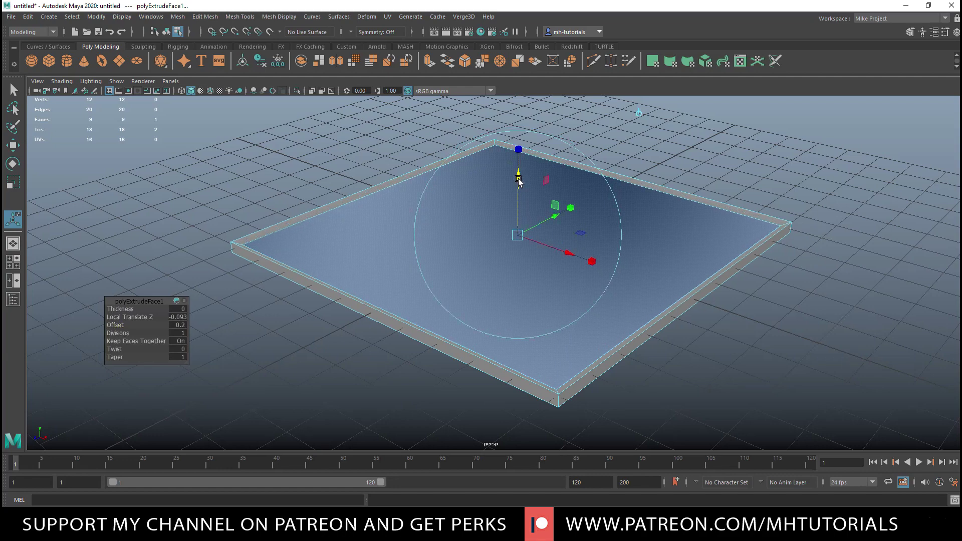
Create a second cube in front of the slab and scale it into a thin, low bar parallel to the front edge.
mouse_move(785, 337)
left_mouse_down("alt")
mouse_move(803, 318)
mouse_move(793, 329)
mouse_move(816, 327)
mouse_move(791, 328)
left_mouse_up("alt")
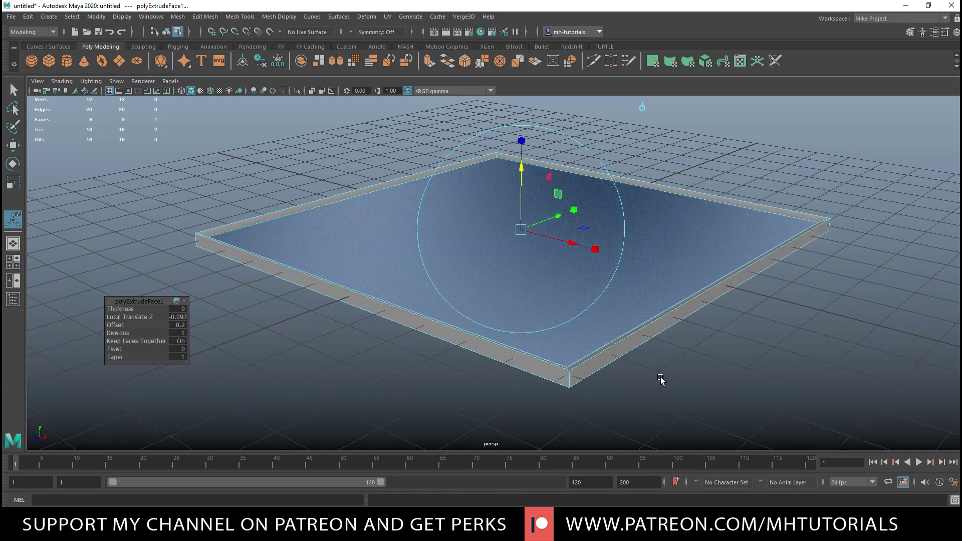
left_click_drag(669, 376, 622, 374, "alt")
middle_click_drag(622, 374, 636, 405, "alt")
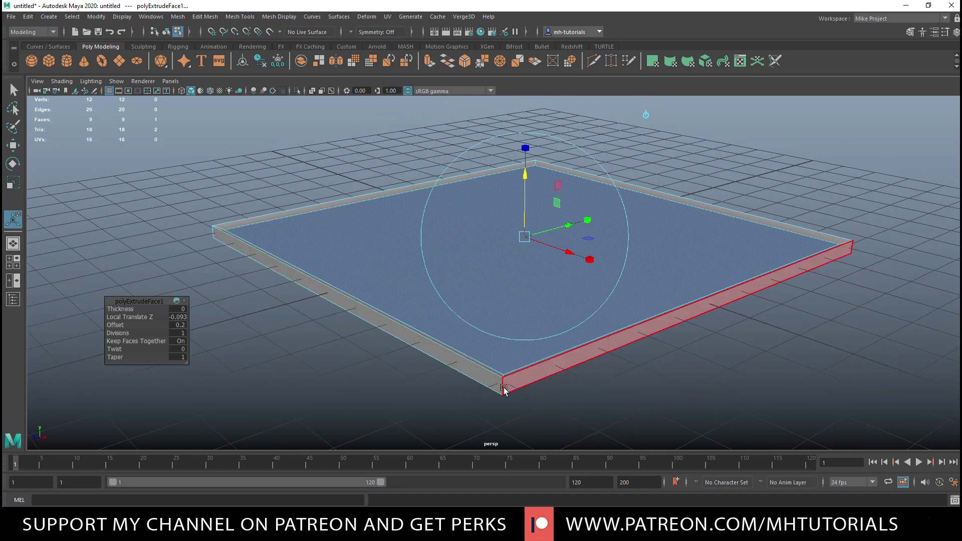
left_click_drag(602, 393, 589, 370, "alt")
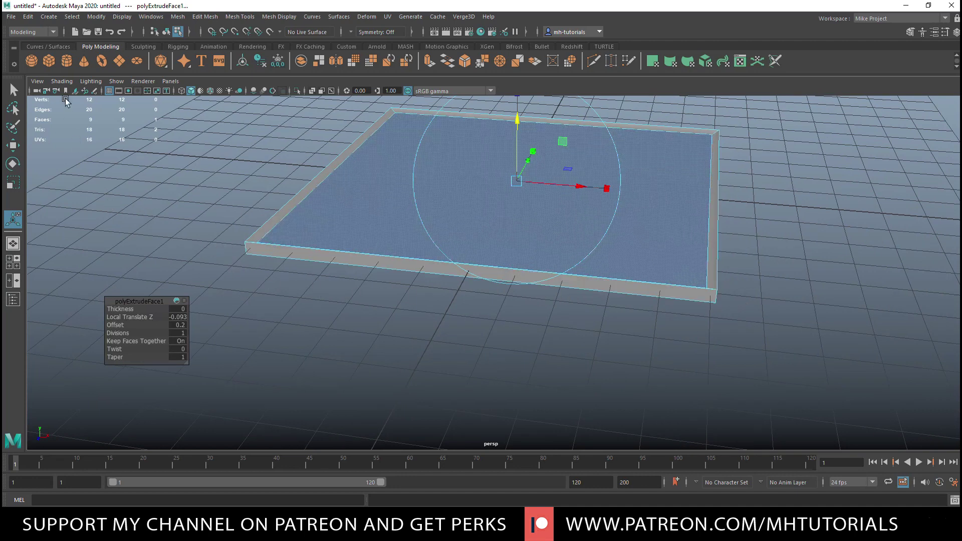
left_click(46, 66)
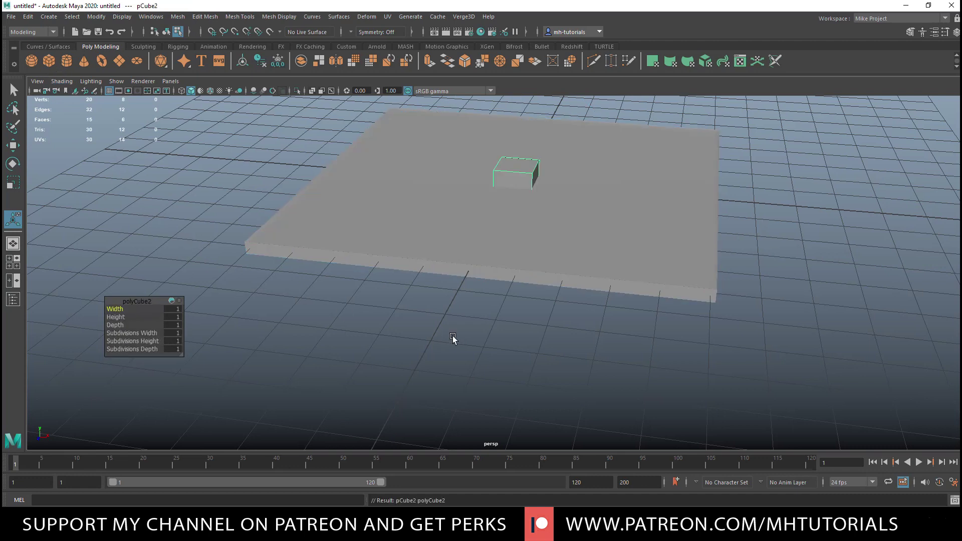
key("w")
left_click_drag(498, 210, 440, 392)
key("r")
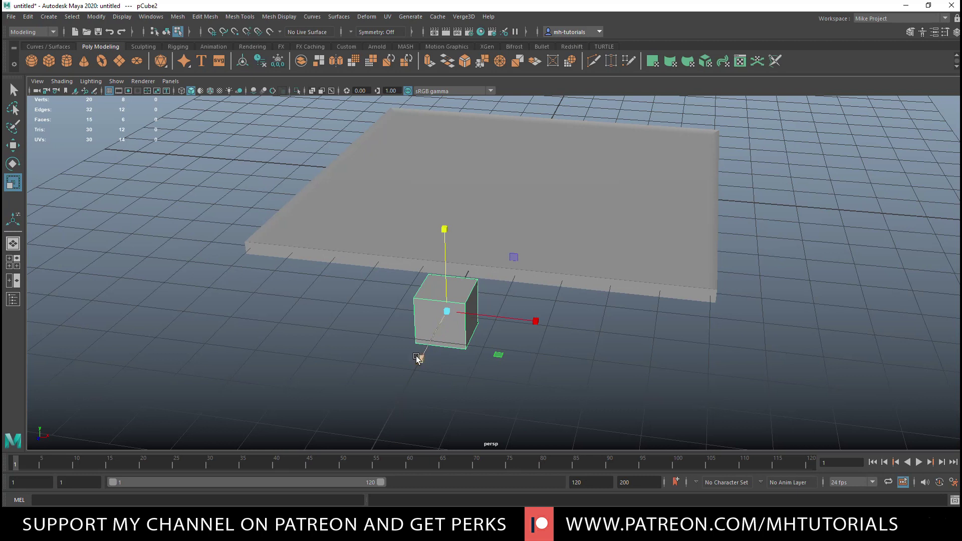
left_click_drag(421, 357, 474, 295)
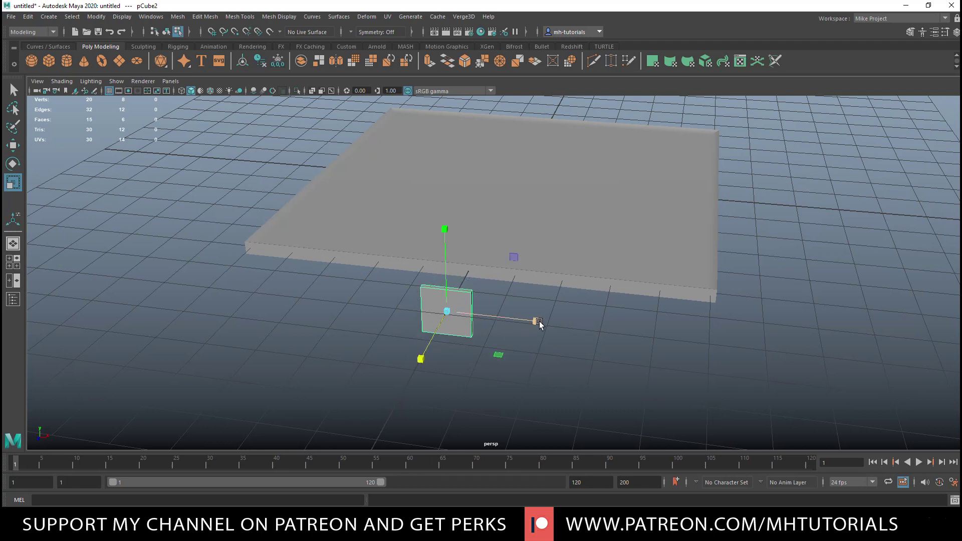
left_click_drag(536, 322, 807, 348)
left_click_drag(445, 229, 458, 302)
In the top view, move the bar against the slab's front edge and align its end with the left corner.
key("space")
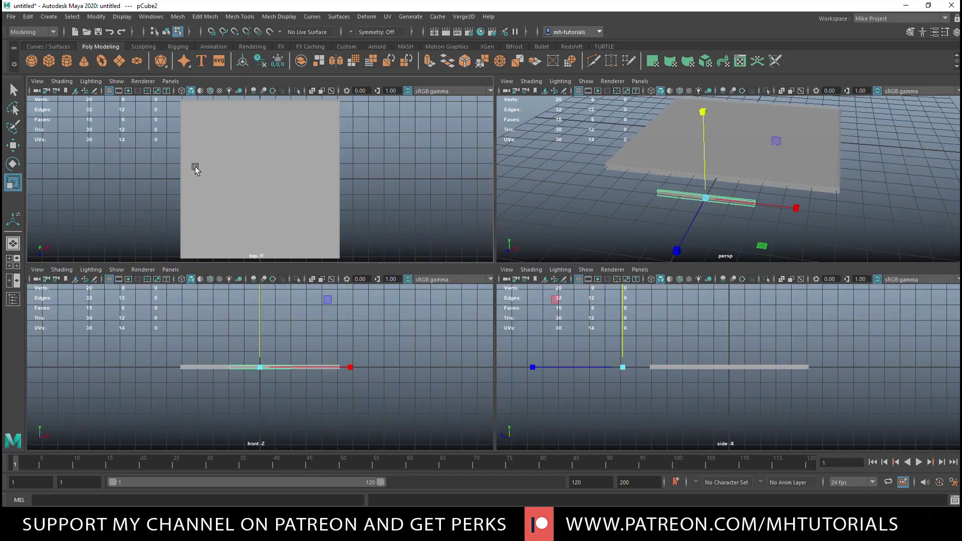
key("space")
key("f")
scroll(381, 361, "down", 5)
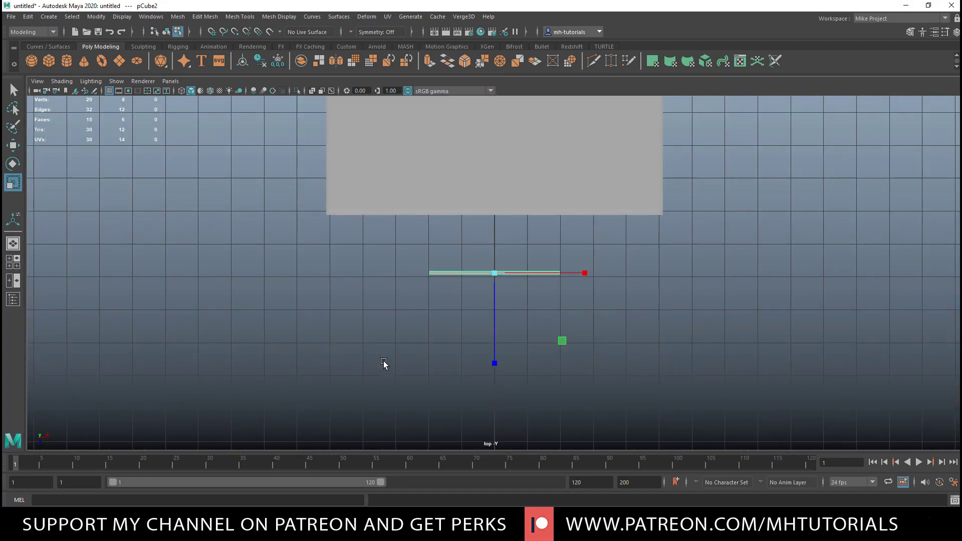
key("w")
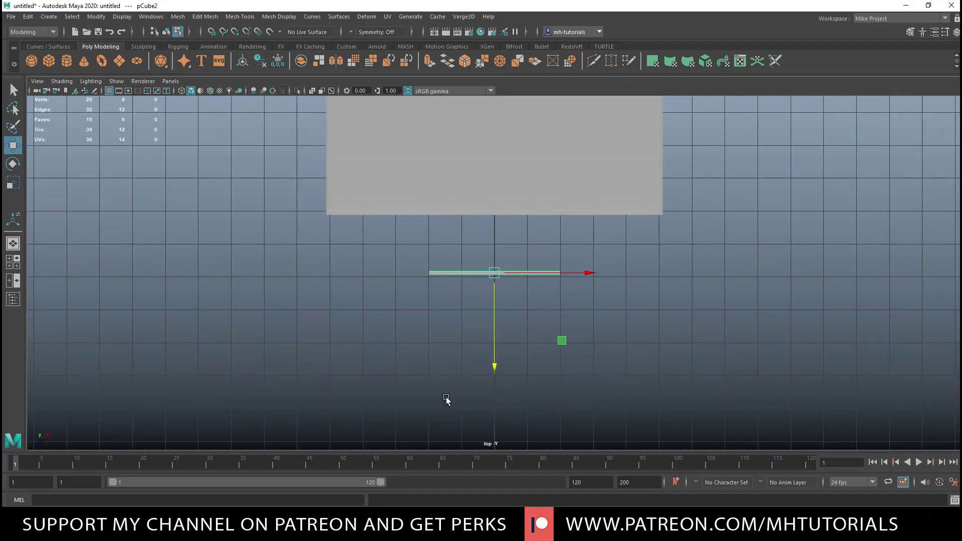
left_click_drag(495, 368, 492, 219)
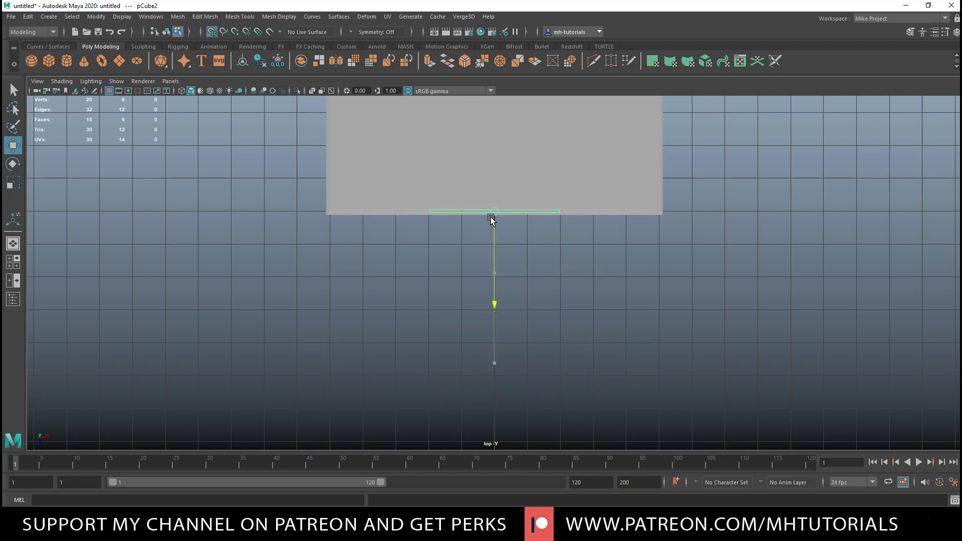
left_click_drag(496, 304, 496, 312)
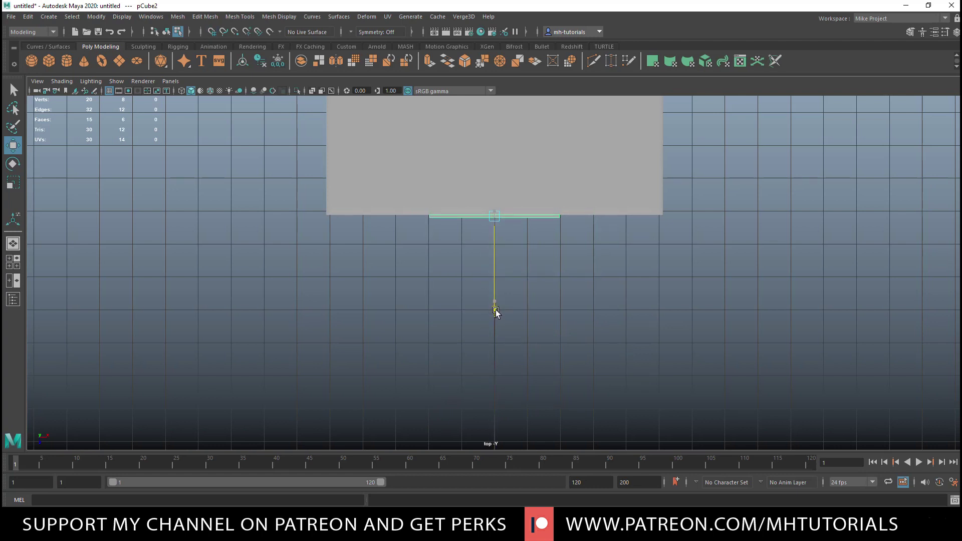
left_click_drag(591, 215, 515, 217)
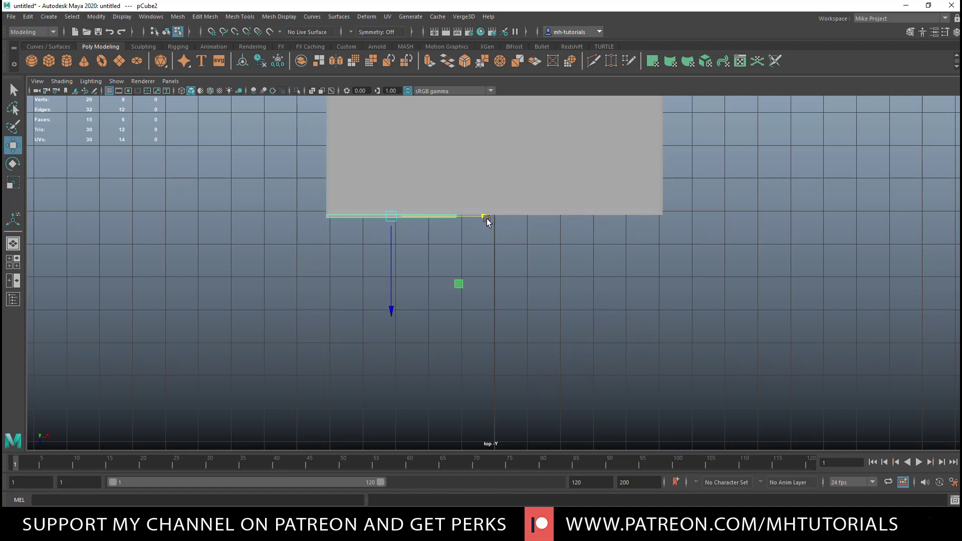
In the perspective view, scale the bar to the slab's height, thin its depth, and set it flush against the front side.
left_click(13, 262)
key("space")
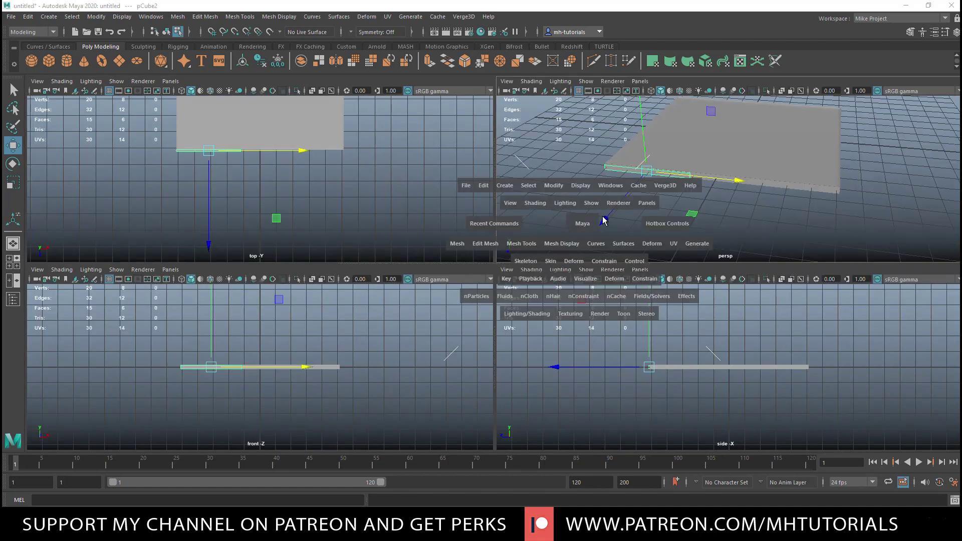
left_click_drag(461, 375, 481, 396, "alt")
scroll(486, 368, "up", 3)
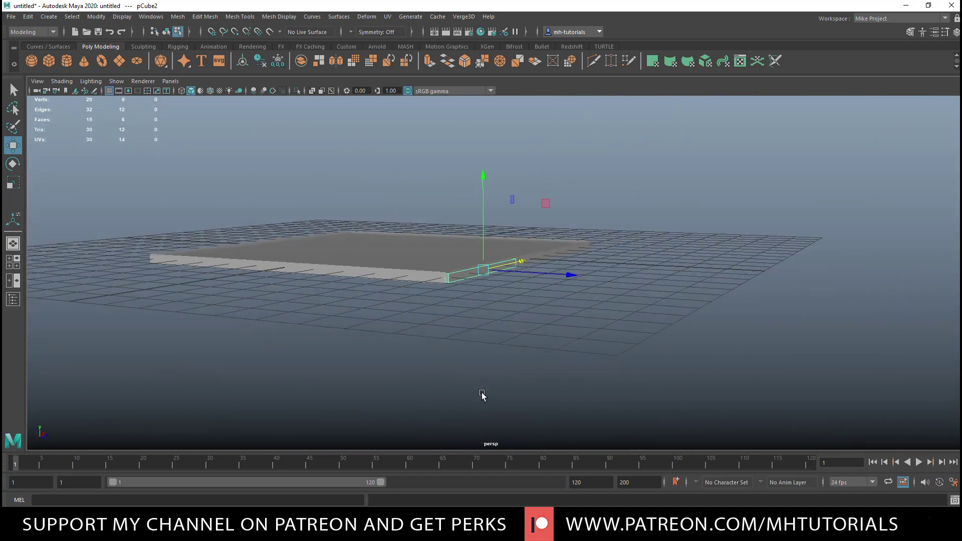
scroll(485, 396, "up", 5)
key("r")
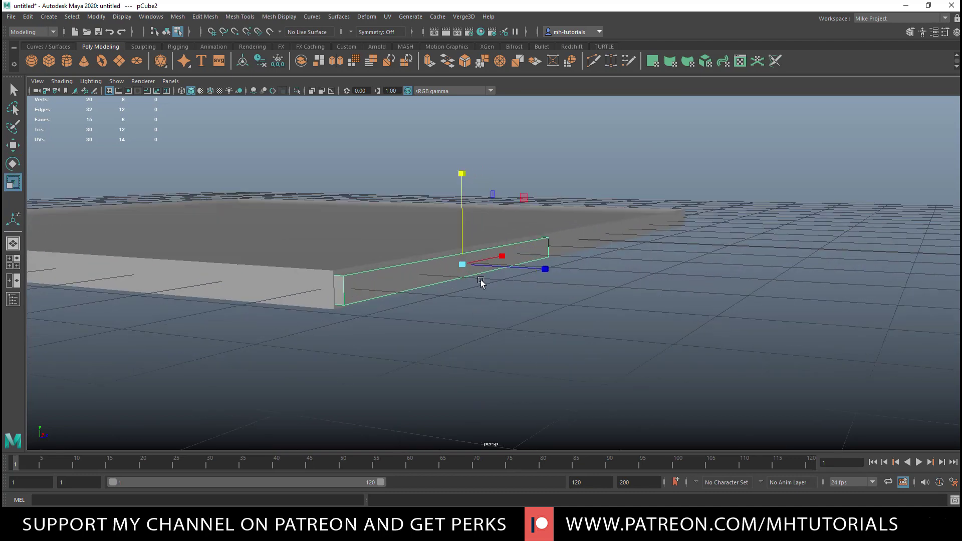
left_click_drag(451, 176, 465, 151)
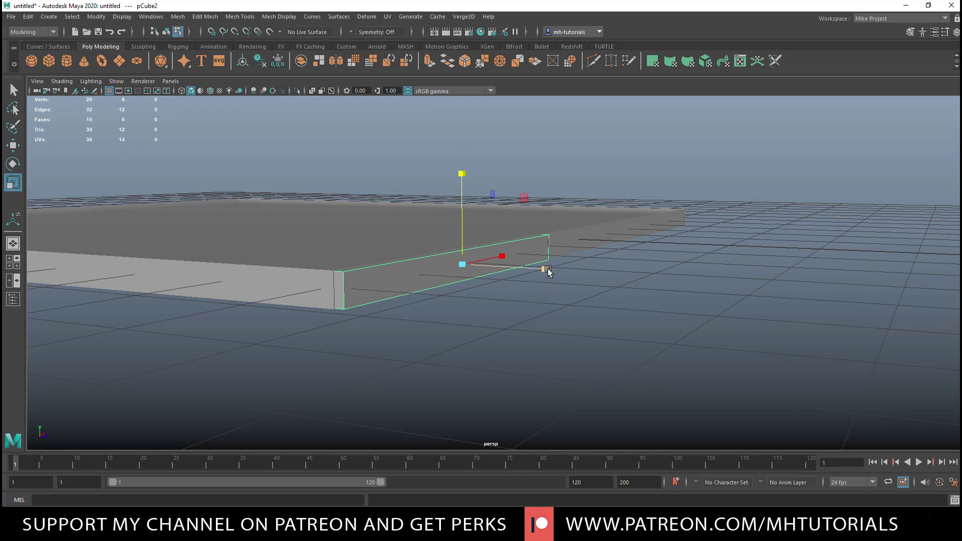
left_click_drag(546, 269, 489, 266)
key("w")
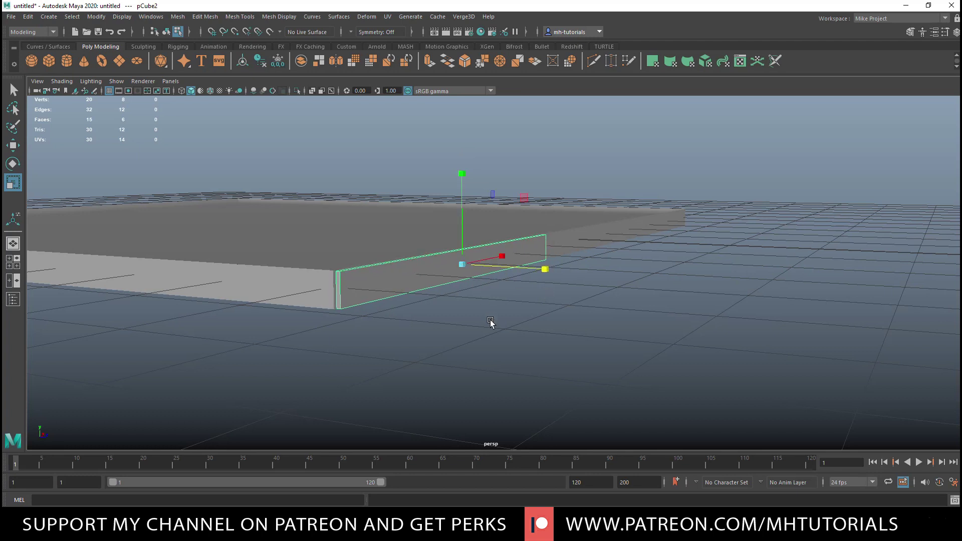
left_click_drag(548, 269, 543, 269)
Shorten the bar by moving its right-end vertices inward, and return to object selection.
scroll(585, 360, "down", 3)
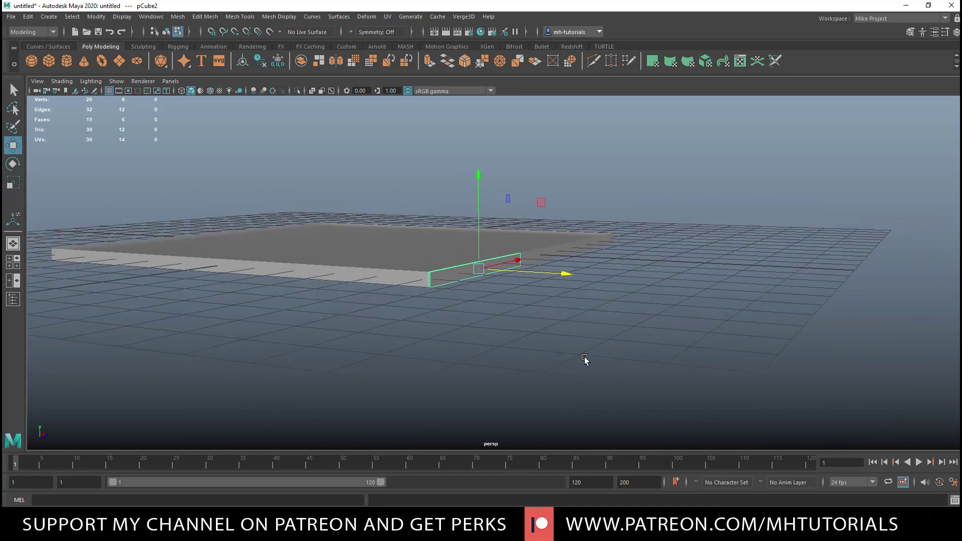
left_click_drag(585, 360, 416, 323, "alt")
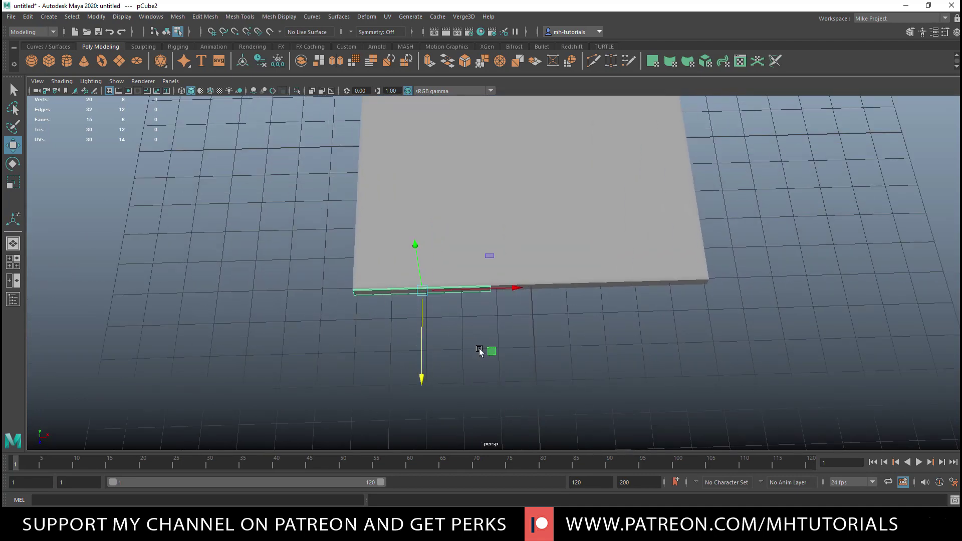
right_click_drag(263, 270, 227, 273)
left_click_drag(462, 248, 537, 299)
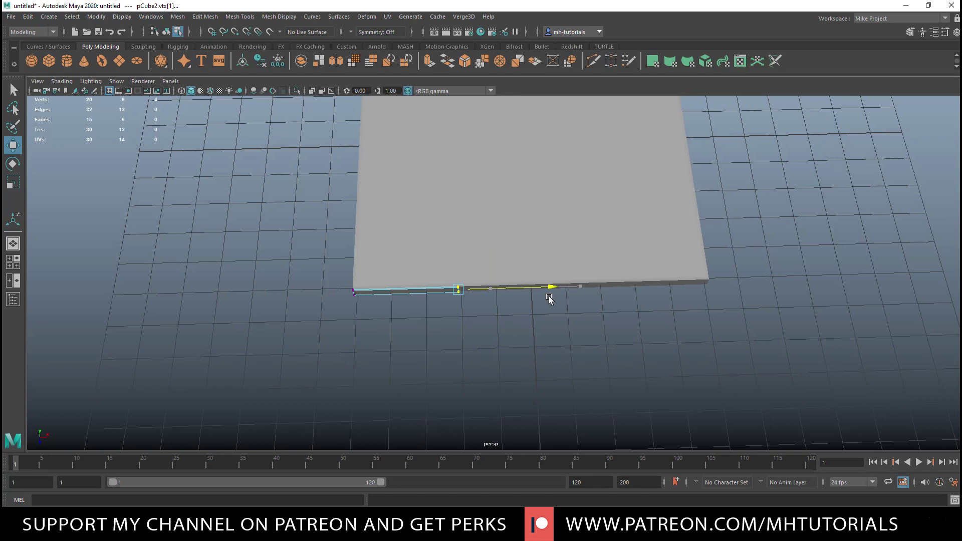
left_click(332, 330)
right_click_drag(415, 291, 454, 259)
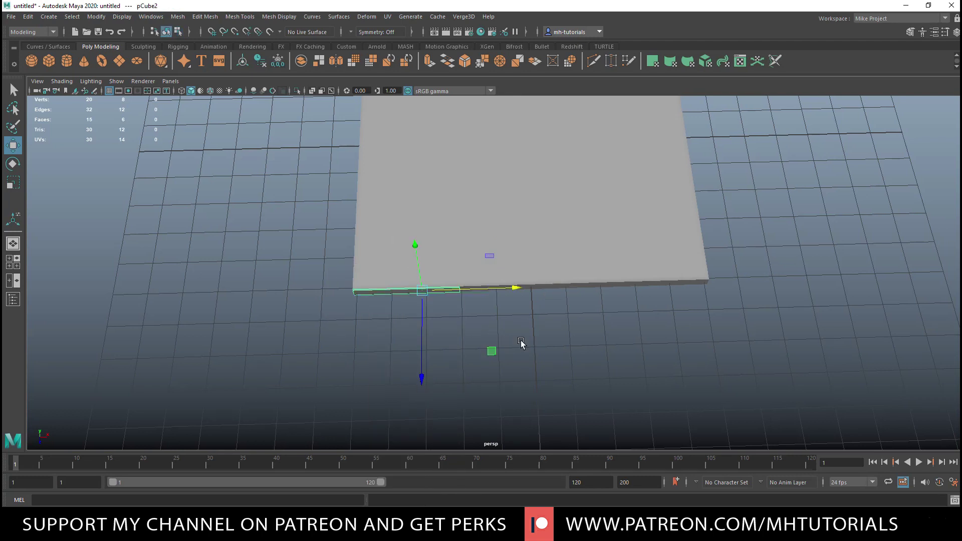
Duplicate the bar twice at equal spacing, placing the copies end to end along the slab's front edge.
key("ctrl+d")
left_click_drag(517, 289, 626, 296)
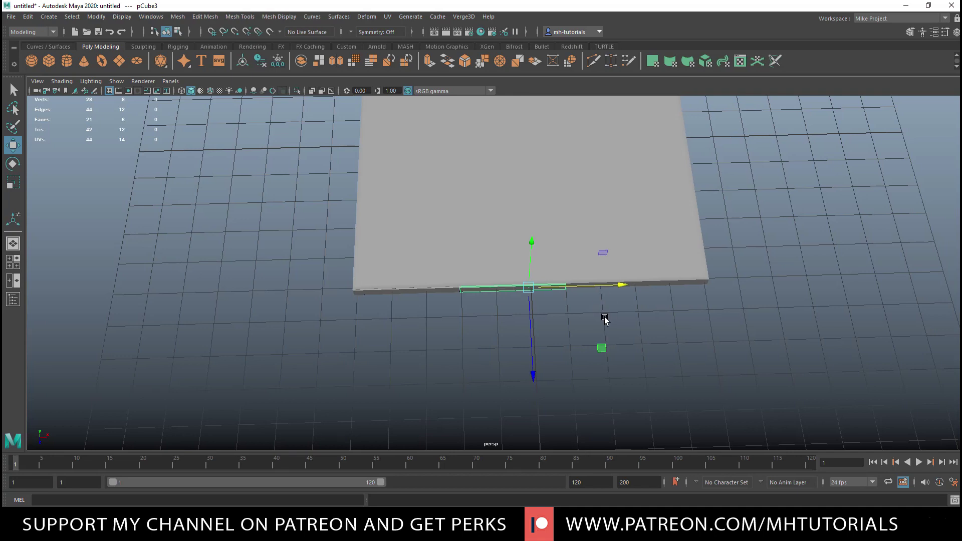
key("shift+d")
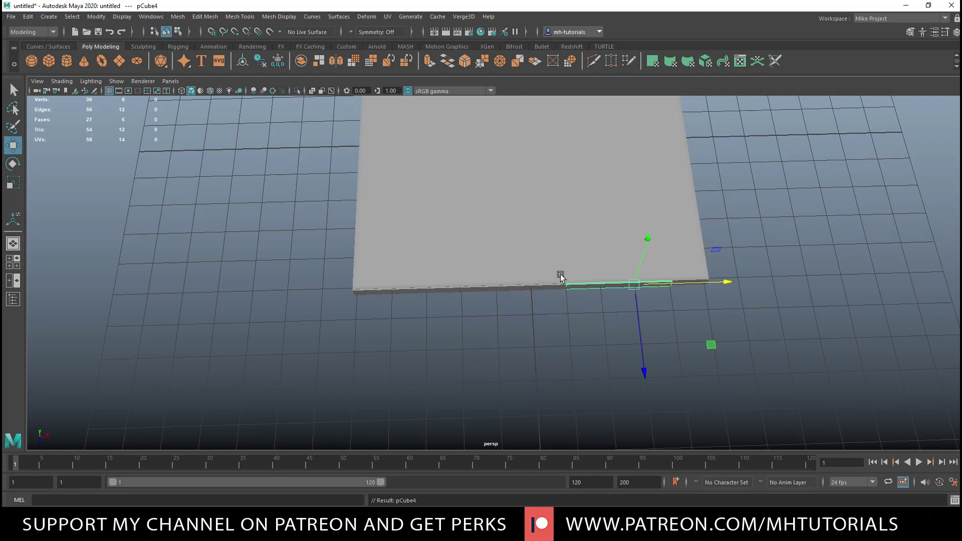
Examine the slab and the bars placed along its front edge from low and high viewing angles.
left_click_drag(561, 277, 411, 323, "alt")
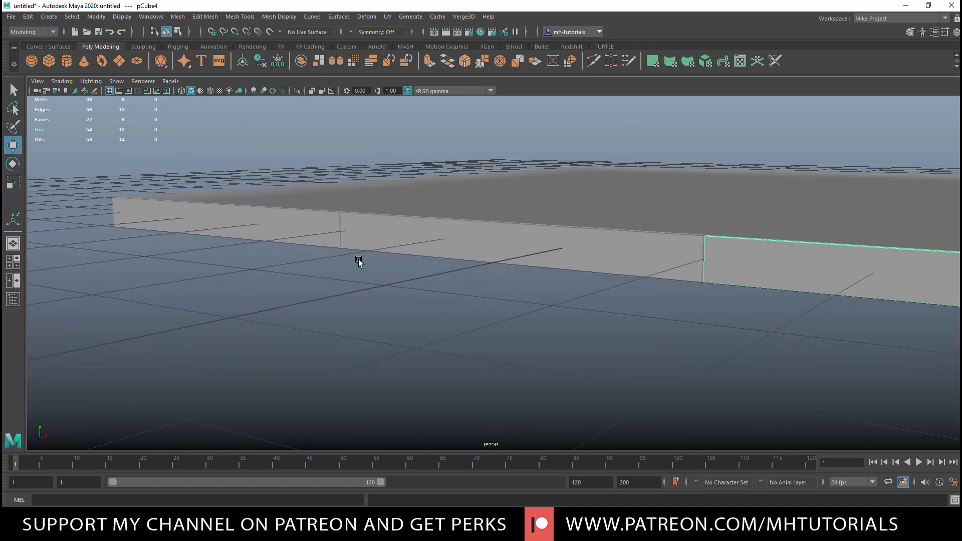
scroll(359, 260, "down", 10)
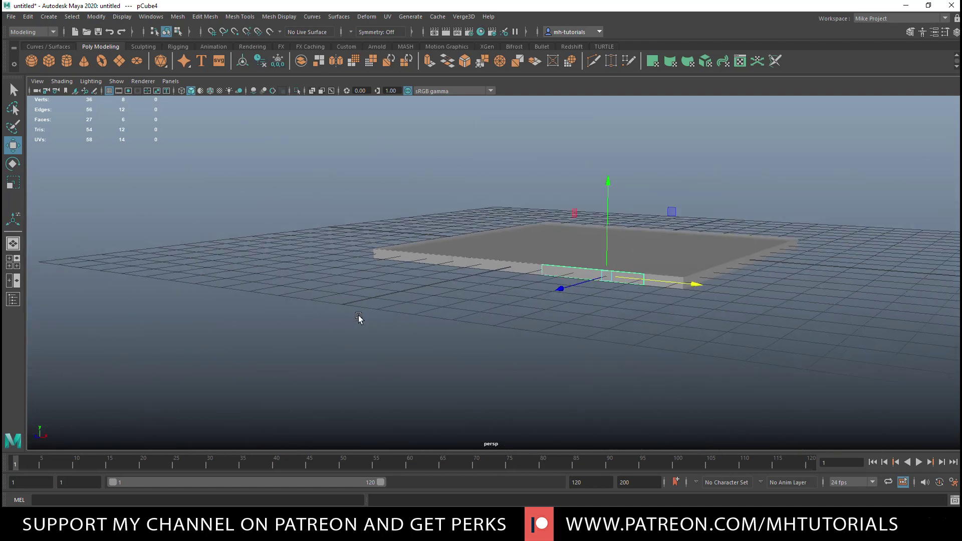
scroll(358, 316, "up", 5)
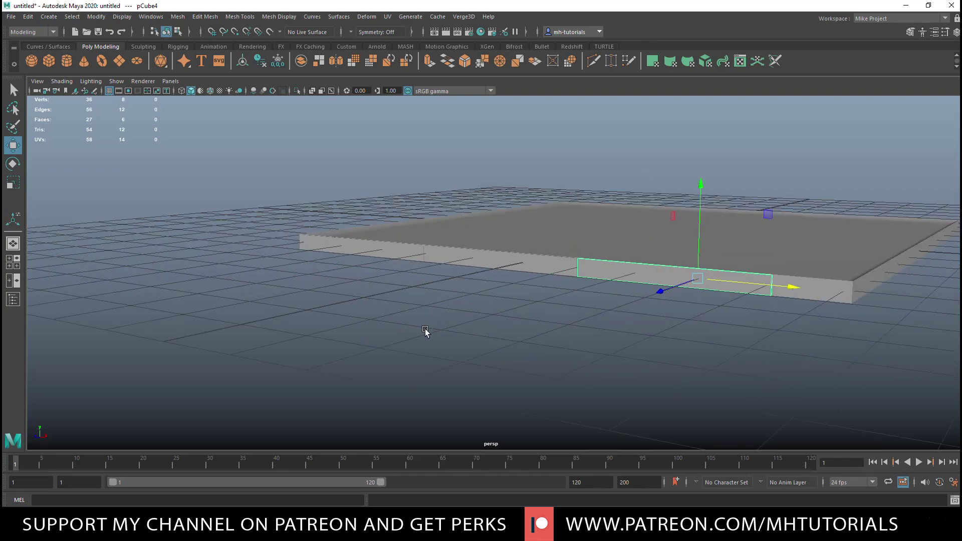
mouse_move(426, 332)
left_mouse_down("alt")
mouse_move(430, 350)
mouse_move(451, 340)
mouse_move(441, 332)
left_mouse_up("alt")
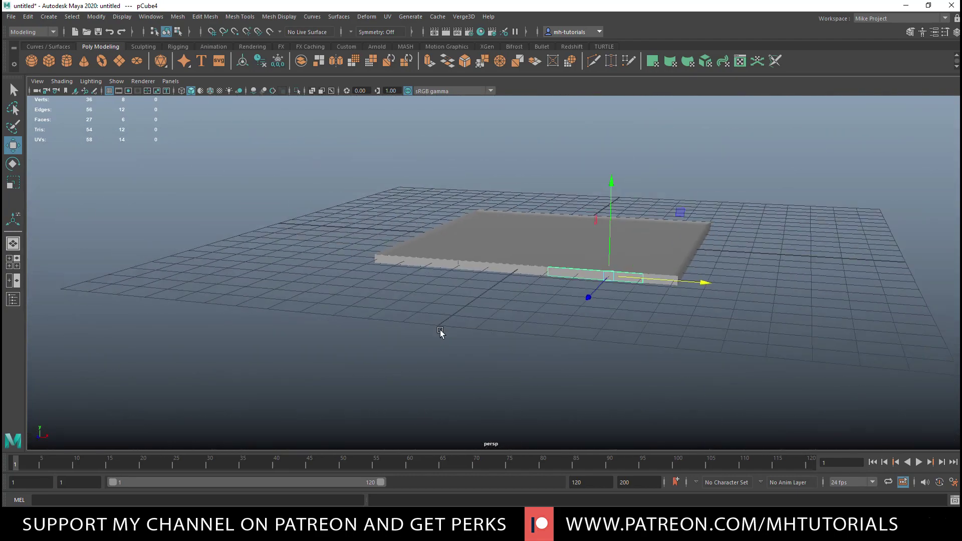
right_click_drag(441, 332, 450, 341, "alt")
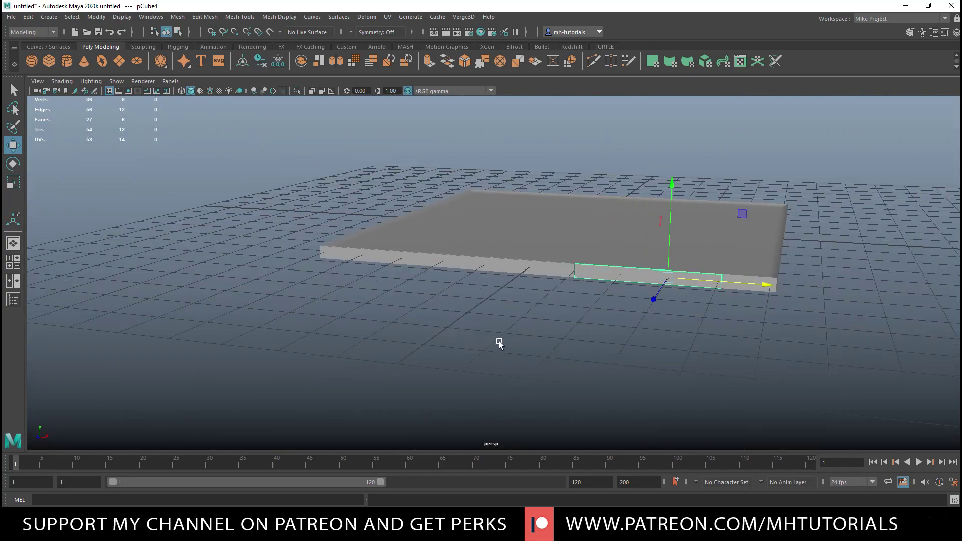
mouse_move(416, 334)
left_mouse_down("alt")
mouse_move(412, 350)
mouse_move(425, 348)
left_mouse_up("alt")
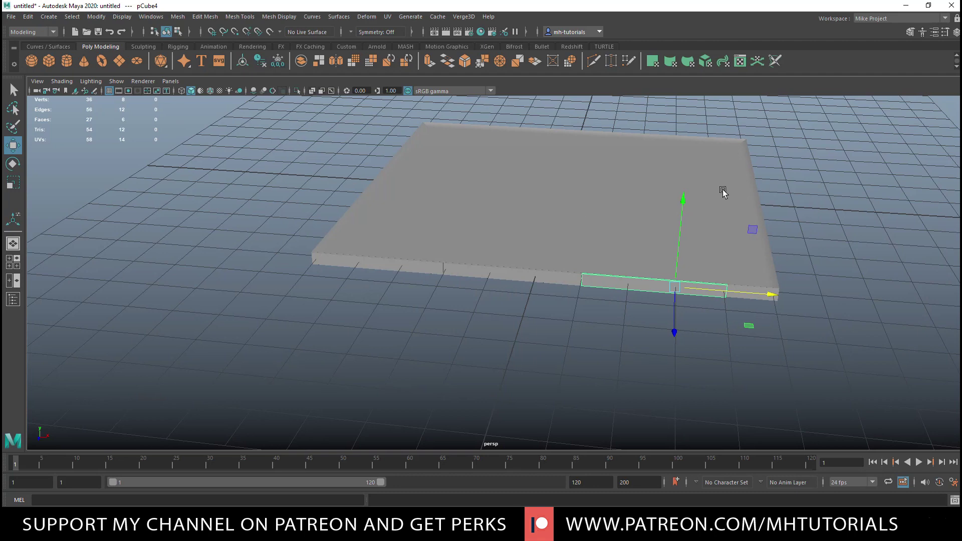
left_click(540, 213)
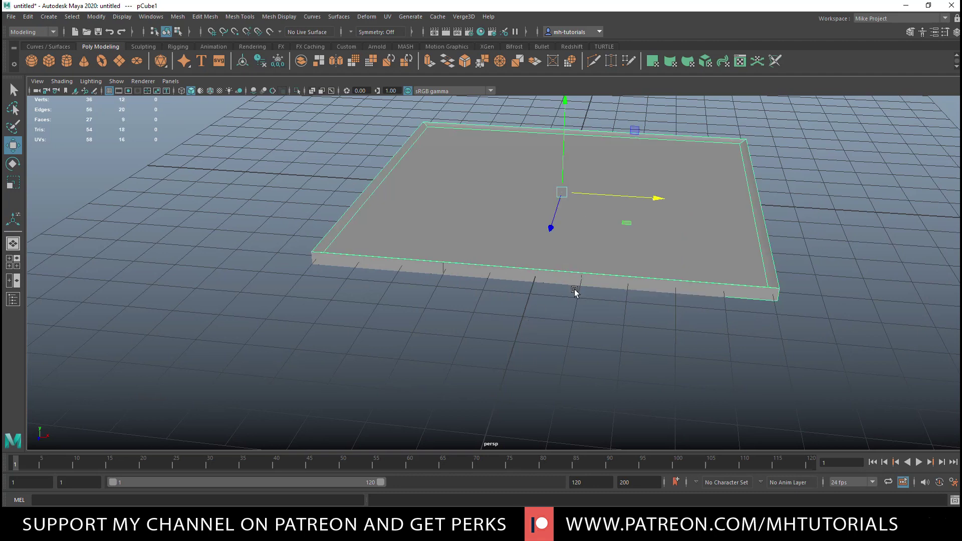
middle_click_drag(432, 300, 305, 386, "alt")
scroll(348, 379, "down", 2)
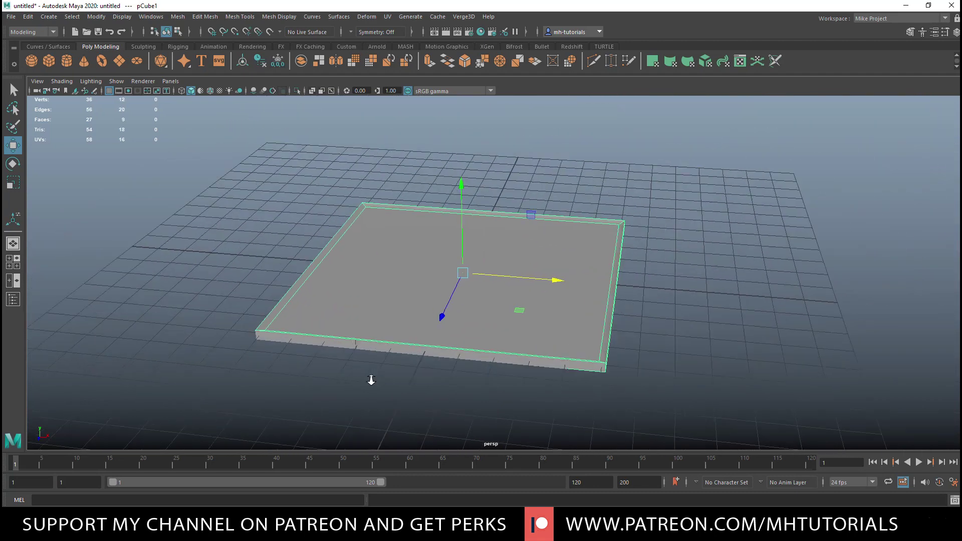
scroll(371, 381, "up", 1)
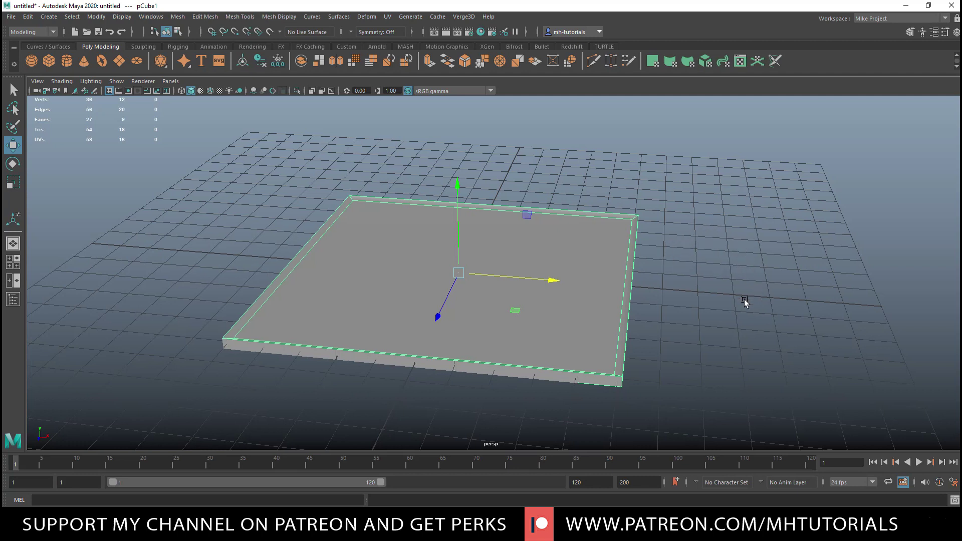
mouse_move(724, 323)
left_mouse_down("alt")
mouse_move(672, 340)
mouse_move(690, 317)
mouse_move(710, 314)
left_mouse_up("alt")
mouse_move(717, 313)
left_mouse_down("alt")
mouse_move(726, 317)
mouse_move(711, 318)
mouse_move(714, 303)
mouse_move(715, 315)
mouse_move(696, 313)
mouse_move(705, 312)
left_mouse_up("alt")
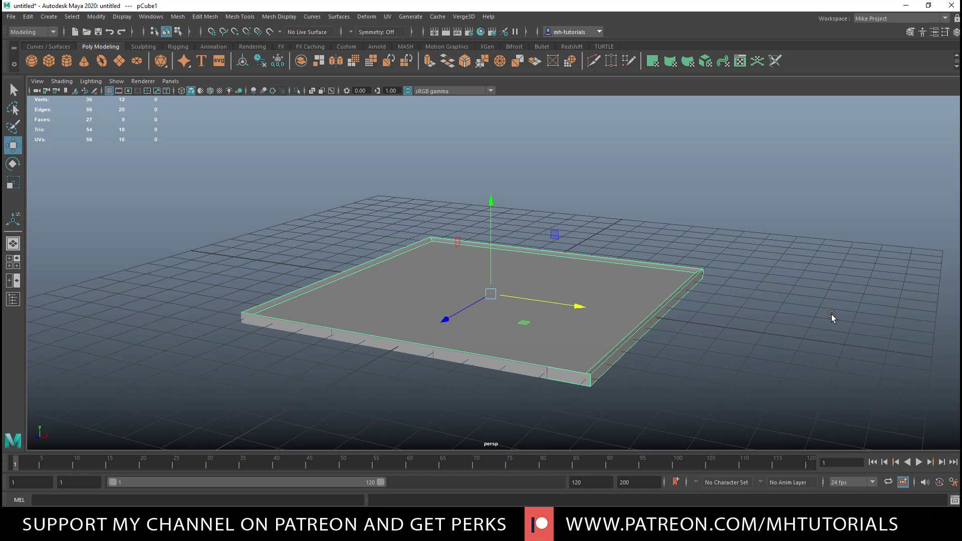
Select the slab together with all the edge bars and delete them to empty the scene.
right_click_drag(832, 315, 739, 337, "alt")
left_click_drag(739, 337, 770, 349, "alt")
left_click_drag(299, 193, 597, 357)
key("Delete")
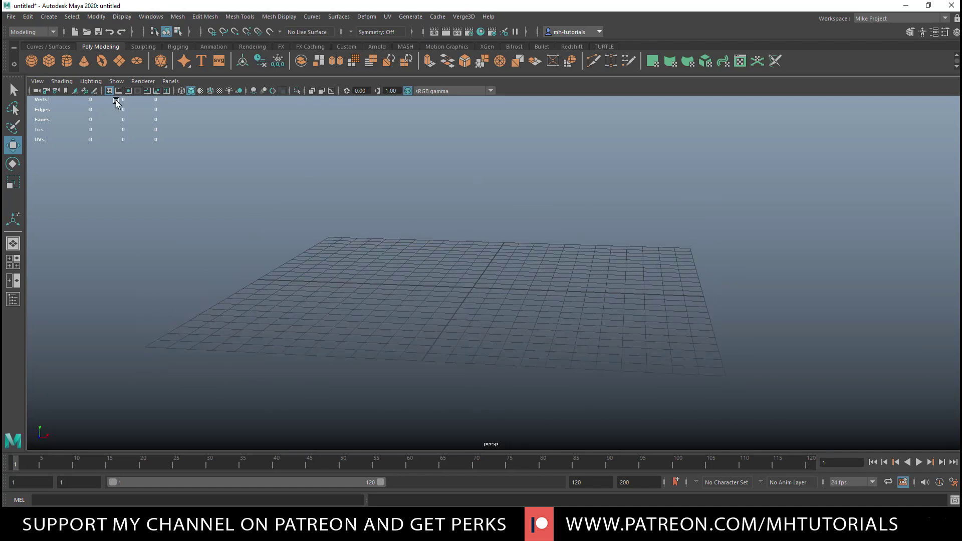
Create a polygon plane at the origin and set its width and height subdivisions to 1.
left_click(119, 62)
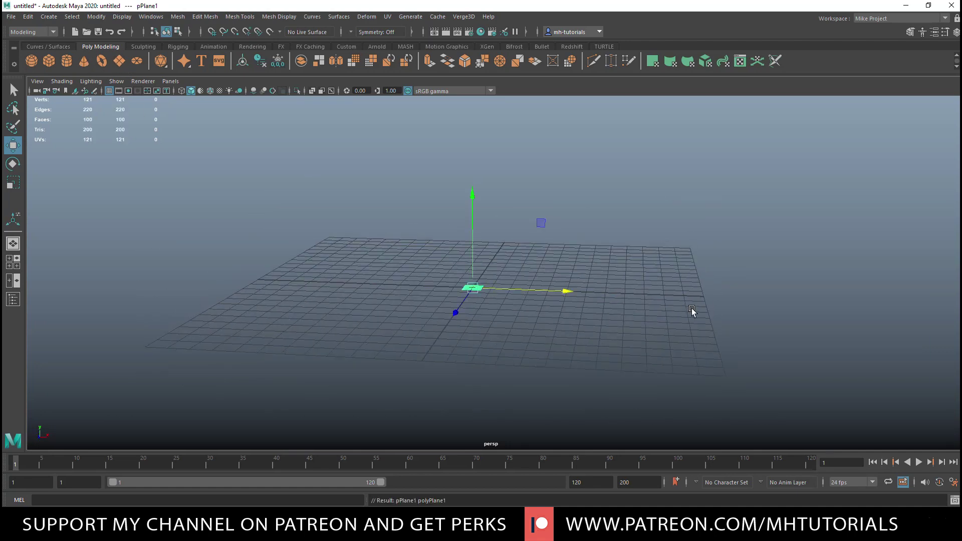
scroll(693, 309, "up", 5)
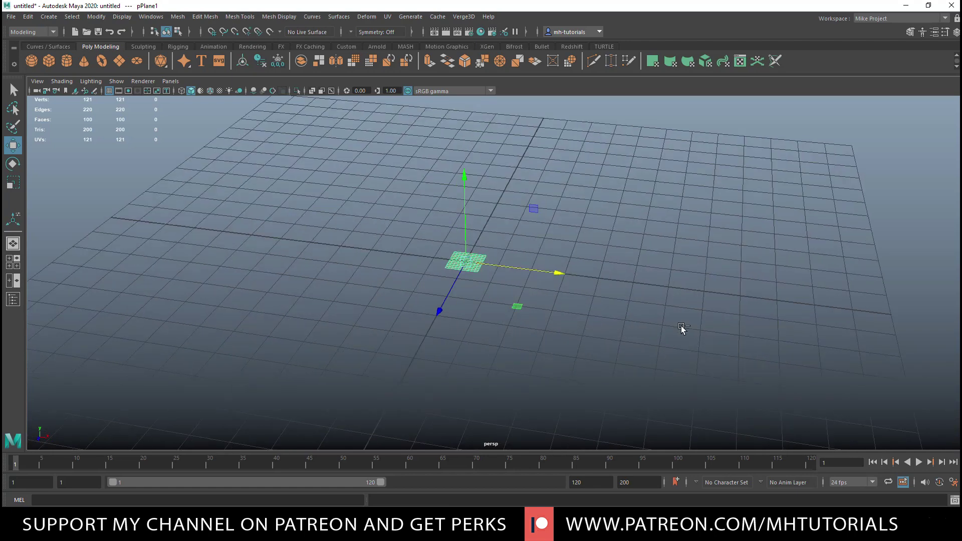
key("ctrl+a")
left_click(802, 77)
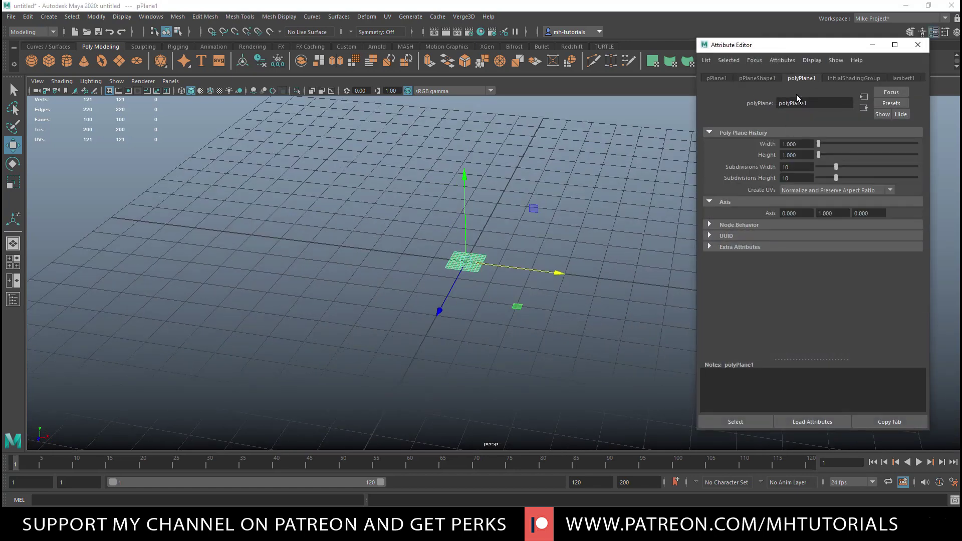
double_click(804, 171)
type("1")
left_click(796, 179)
key("BackSpace")
left_click(797, 167)
scroll(521, 303, "up", 4)
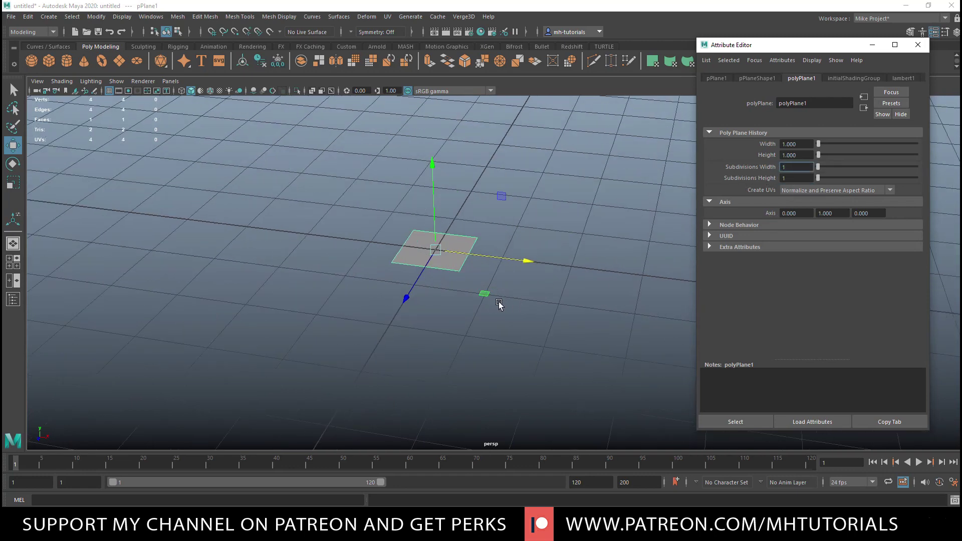
Scale the plane up uniformly to about 5.5 grid units wide and close its attribute settings.
left_click(567, 243)
left_click(476, 240)
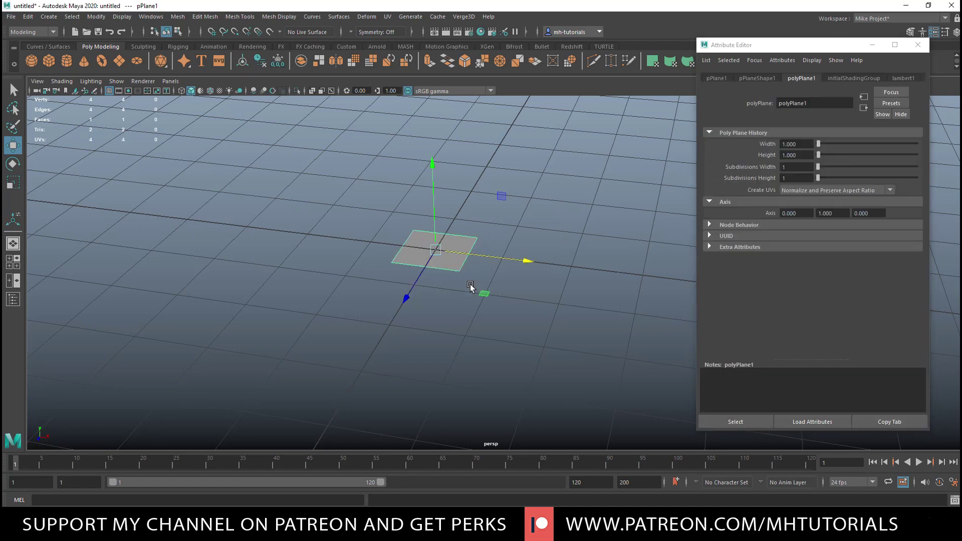
key("r")
left_click_drag(436, 250, 657, 279)
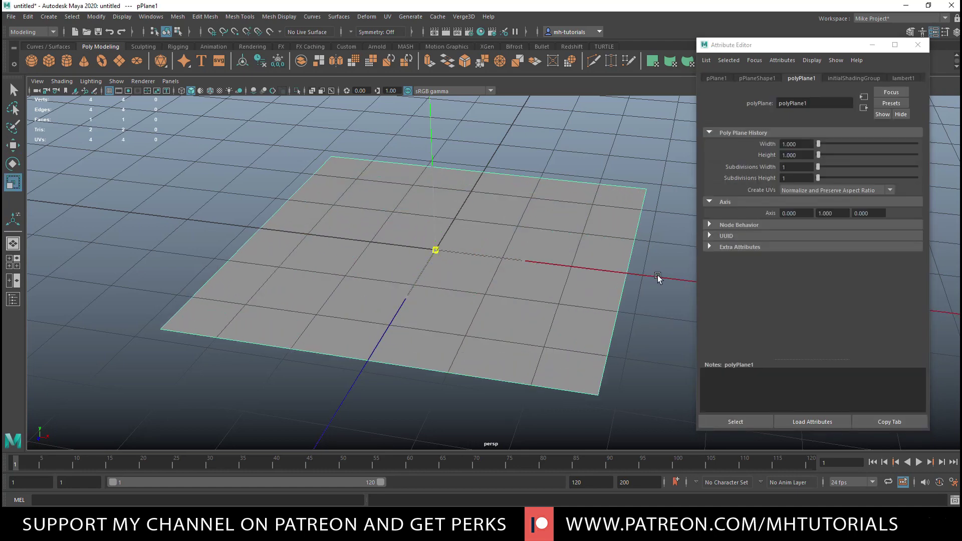
left_click(918, 45)
left_click_drag(756, 207, 775, 226, "alt")
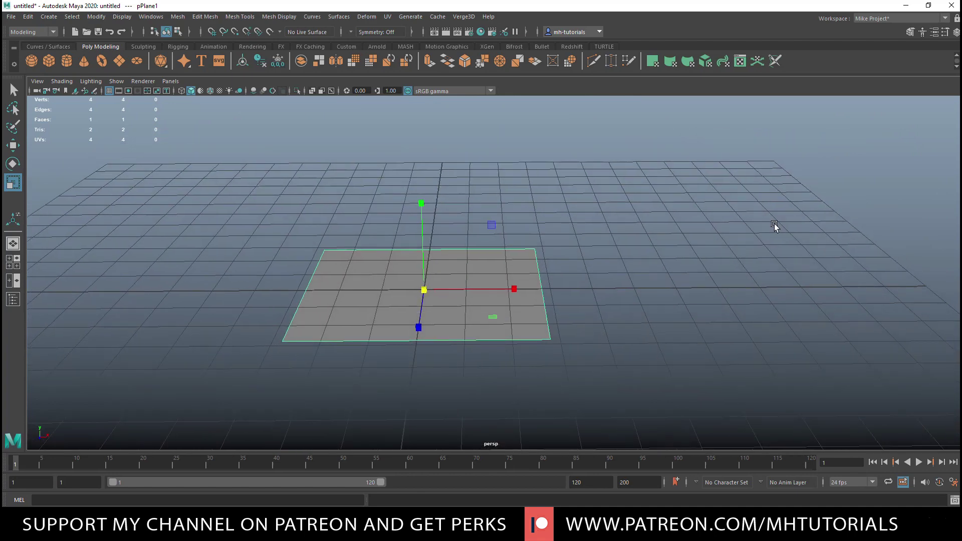
Set the Insert Edge Loop tool to multiple edge loops with a count of 1, and split the plane through its middle.
key("ctrl+shift+e")
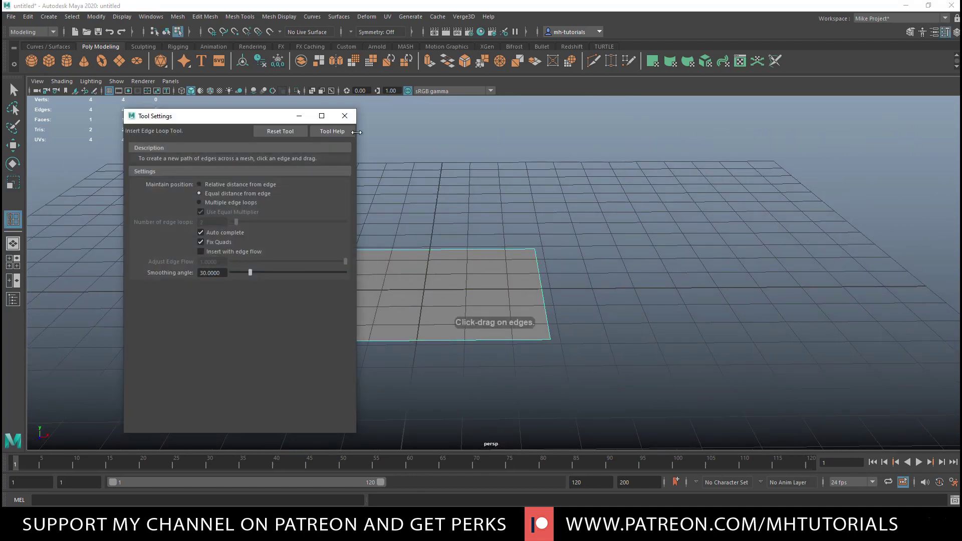
left_click(200, 202)
left_click(212, 222)
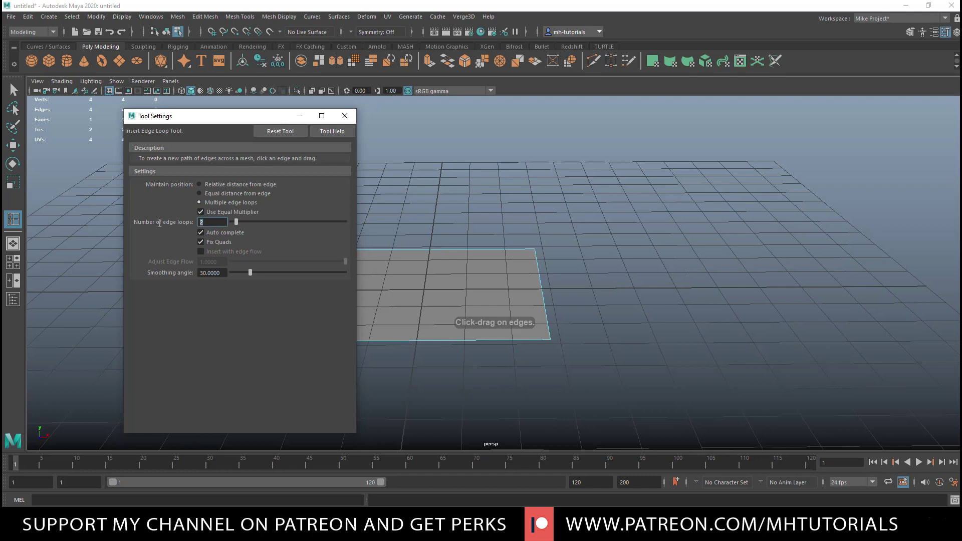
type("1")
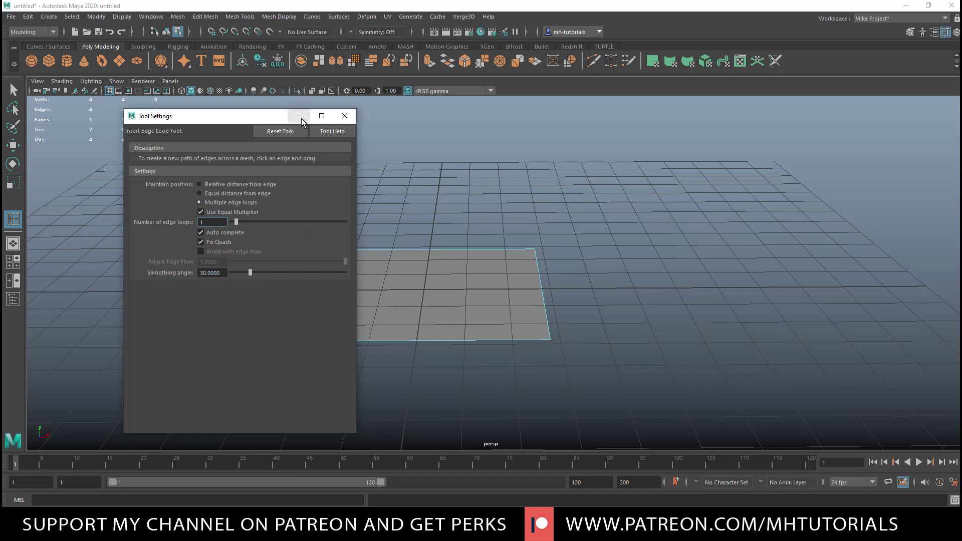
left_click(301, 117)
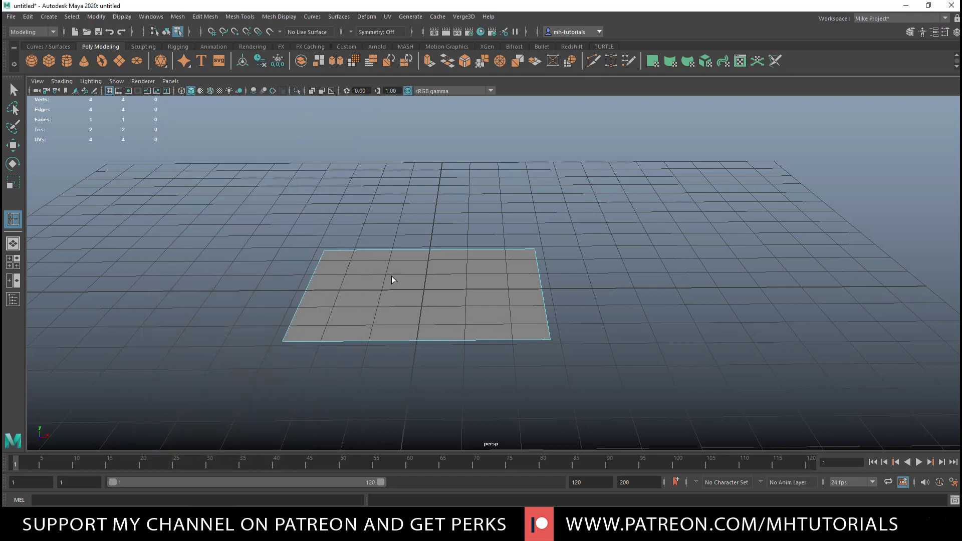
left_click(416, 340)
key("q")
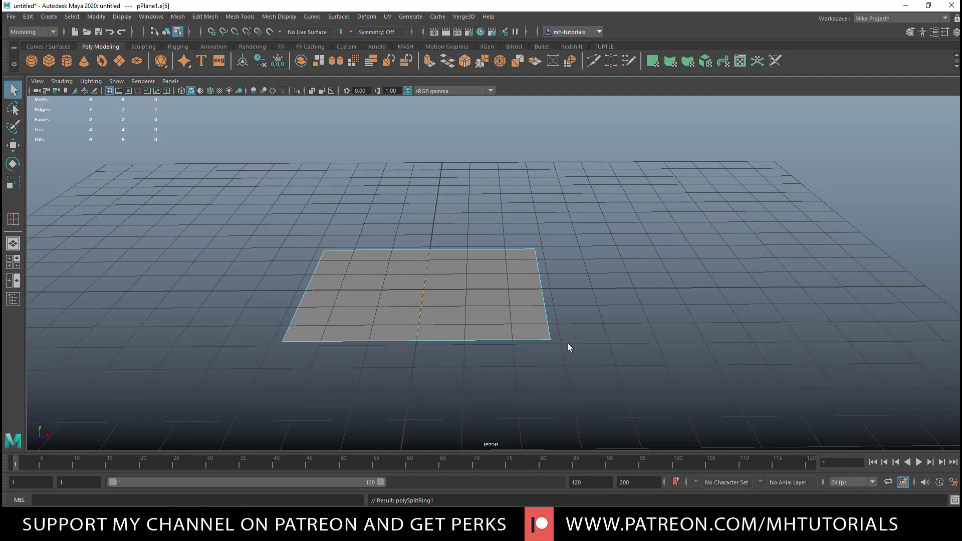
Select the two vertices of the plane's middle edge and raise them to fold the plane into a gable shape.
right_click_drag(645, 267, 605, 263)
left_click_drag(401, 226, 467, 396)
key("w")
left_click_drag(421, 199, 809, 319)
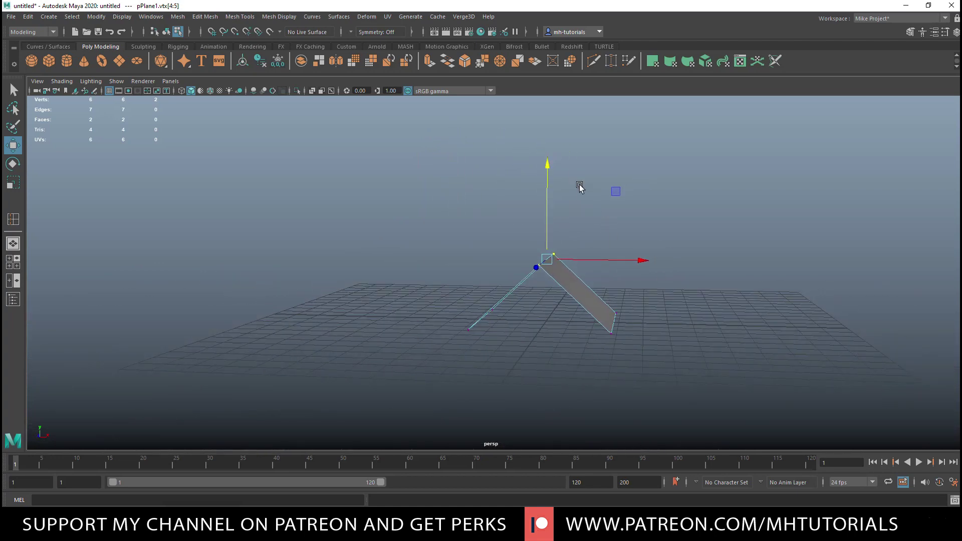
Lower the two ridge vertices to give the roof shape a shallow pitch.
left_click_drag(547, 173, 554, 213)
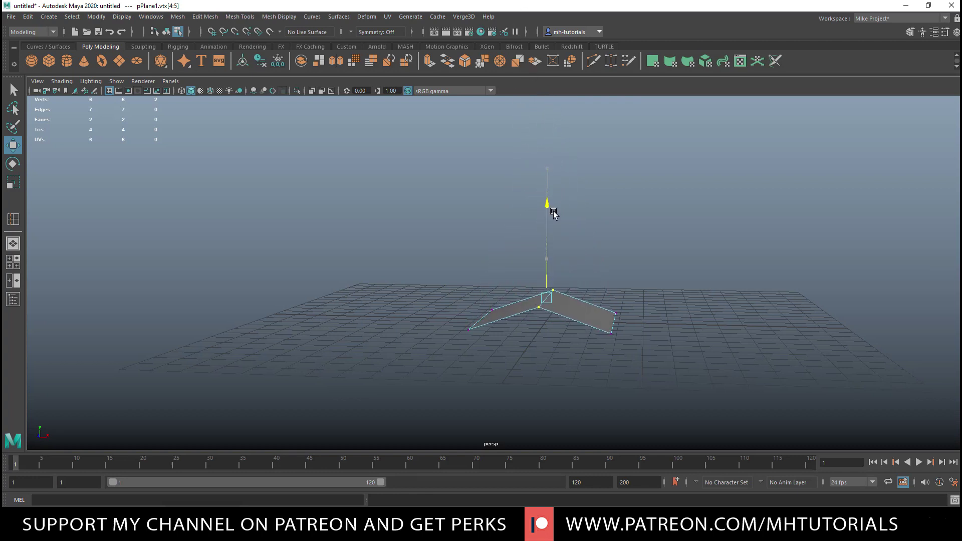
right_click_drag(703, 326, 762, 337, "alt")
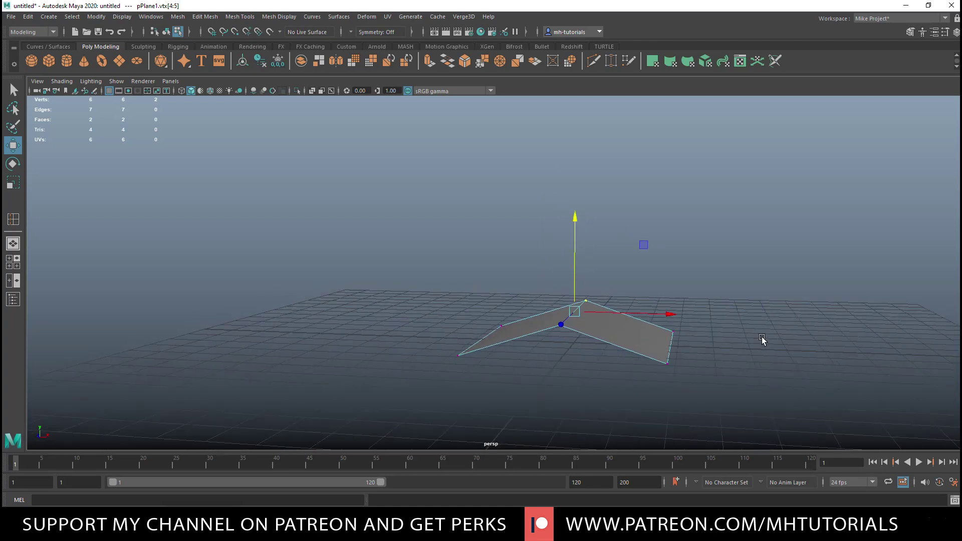
left_click_drag(762, 336, 676, 338, "alt")
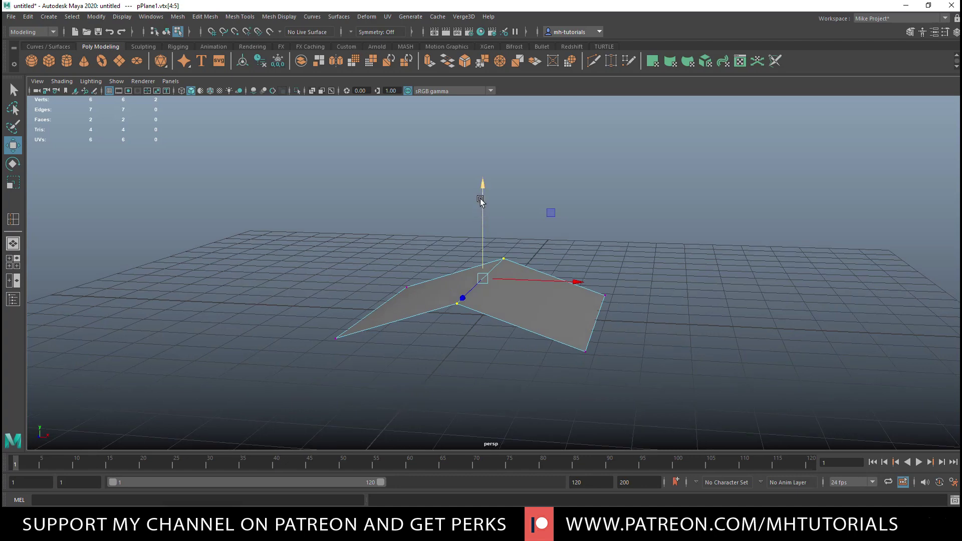
Raise the ridge vertices to a very steep pitch and bring them back down to a shallow one.
left_click_drag(480, 200, 448, 19)
scroll(370, 230, "down", 5)
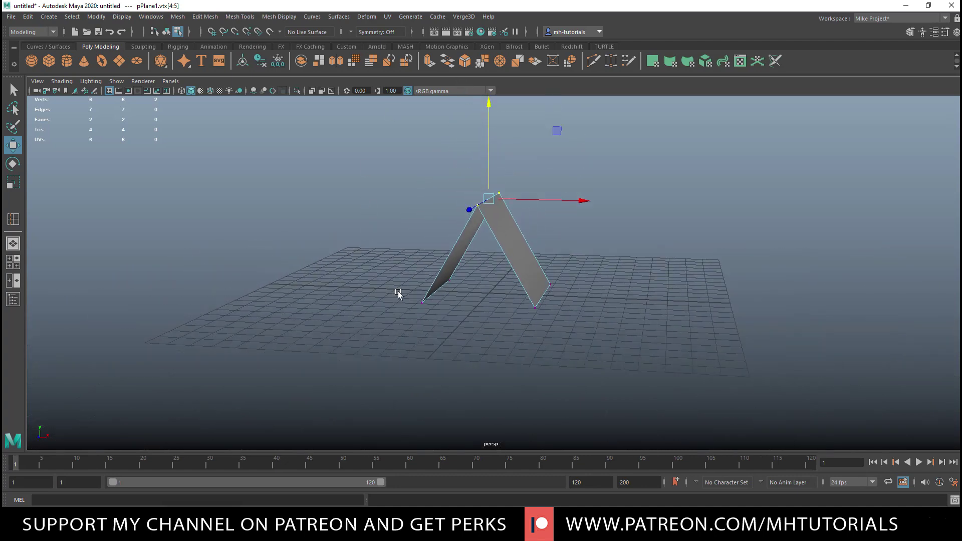
scroll(399, 294, "down", 3)
left_click_drag(491, 124, 478, 98)
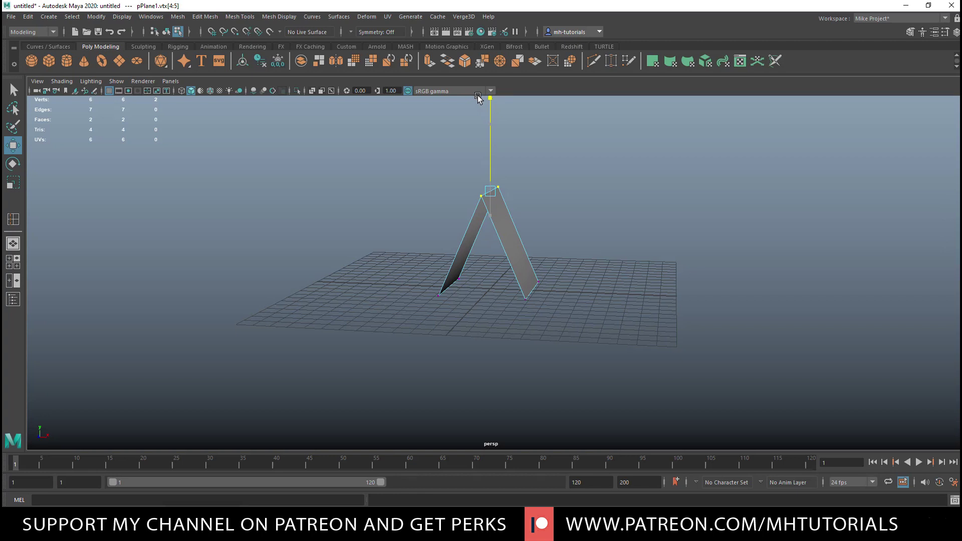
left_click_drag(478, 98, 495, 187)
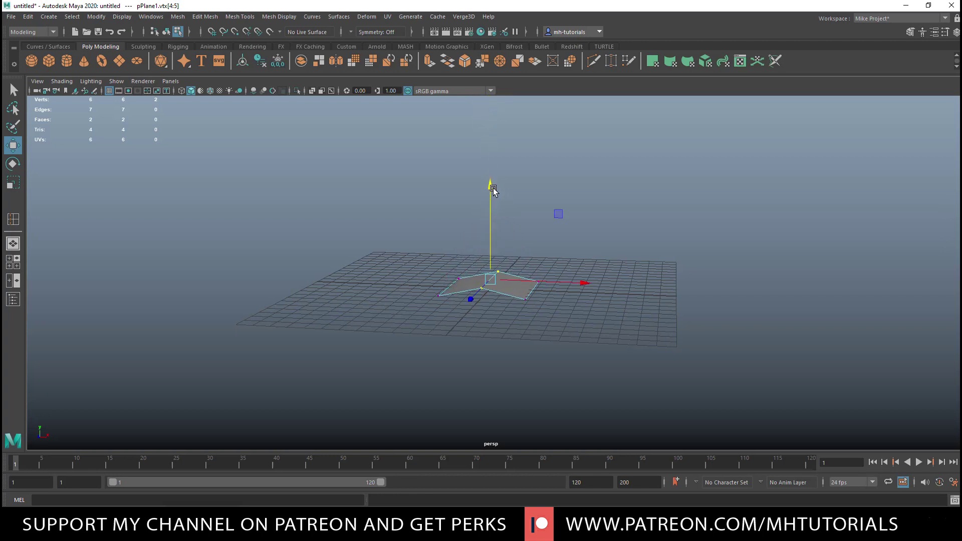
Raise the ridge vertices to a moderately steep roof pitch and return to object selection.
scroll(621, 336, "up", 4)
scroll(639, 331, "up", 1)
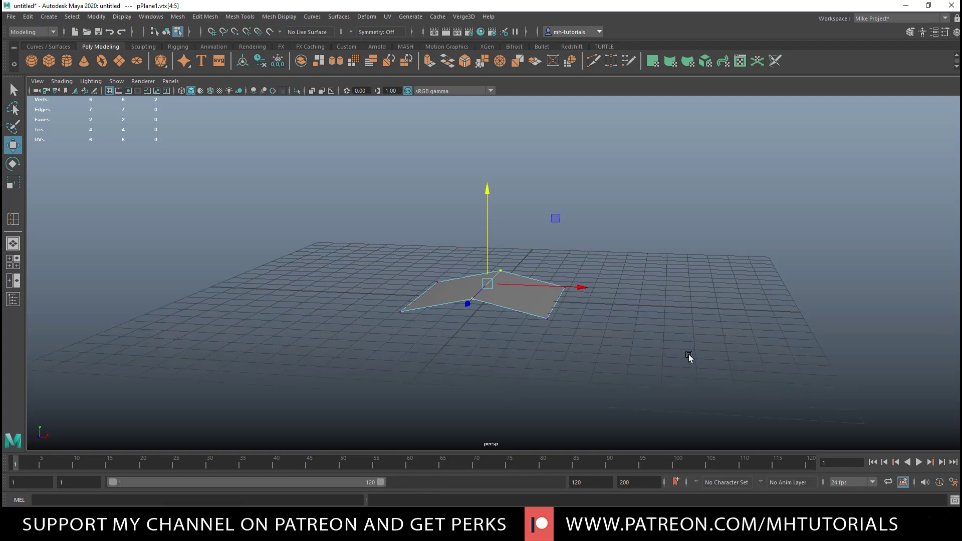
scroll(691, 358, "up", 1)
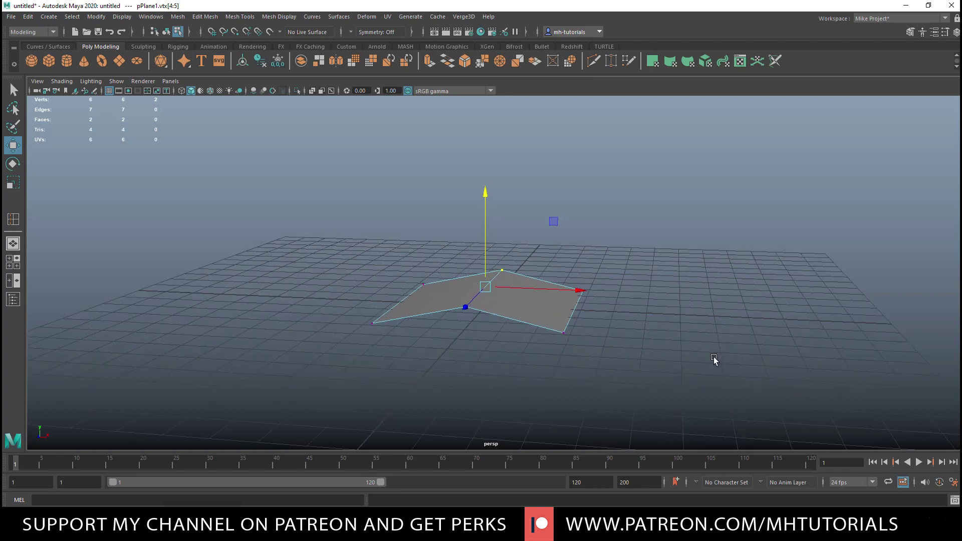
left_click_drag(700, 359, 619, 317, "alt")
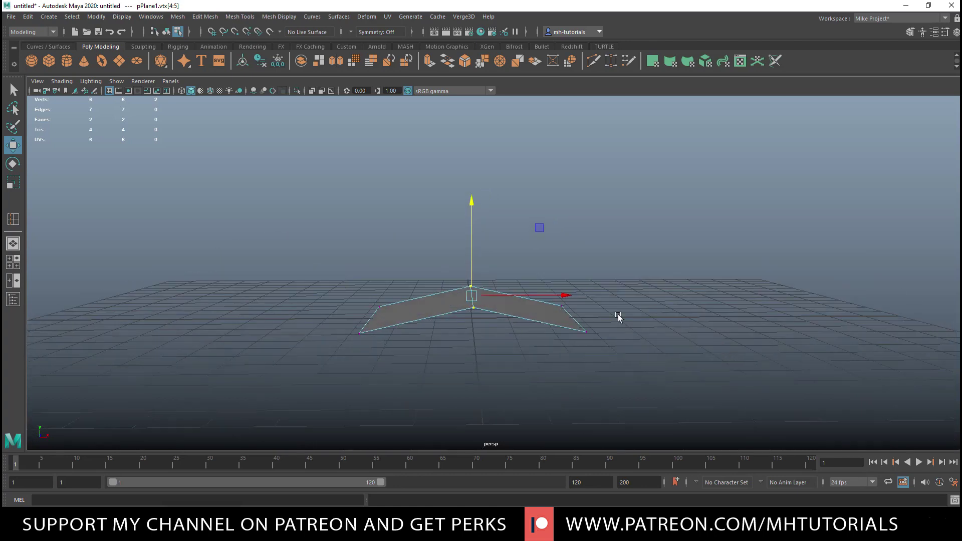
left_click_drag(474, 204, 479, 144)
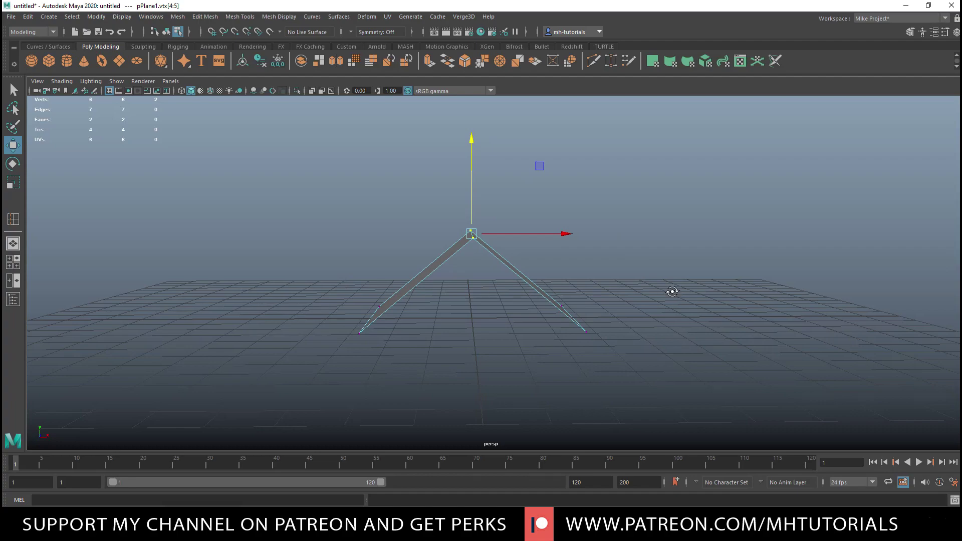
left_click_drag(672, 291, 664, 337, "alt")
left_click_drag(493, 144, 522, 211)
right_click_drag(522, 251, 543, 299)
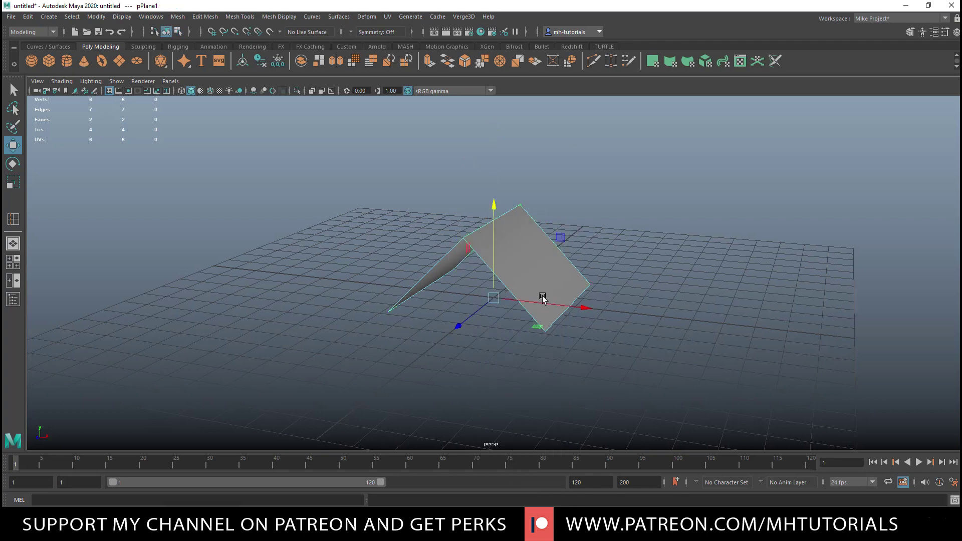
Scale the roof shape along its ridge to lengthen it.
key("r")
left_click_drag(460, 326, 333, 412)
scroll(497, 339, "down", 3)
left_click_drag(576, 325, 591, 350, "alt")
left_click_drag(631, 284, 664, 292, "alt")
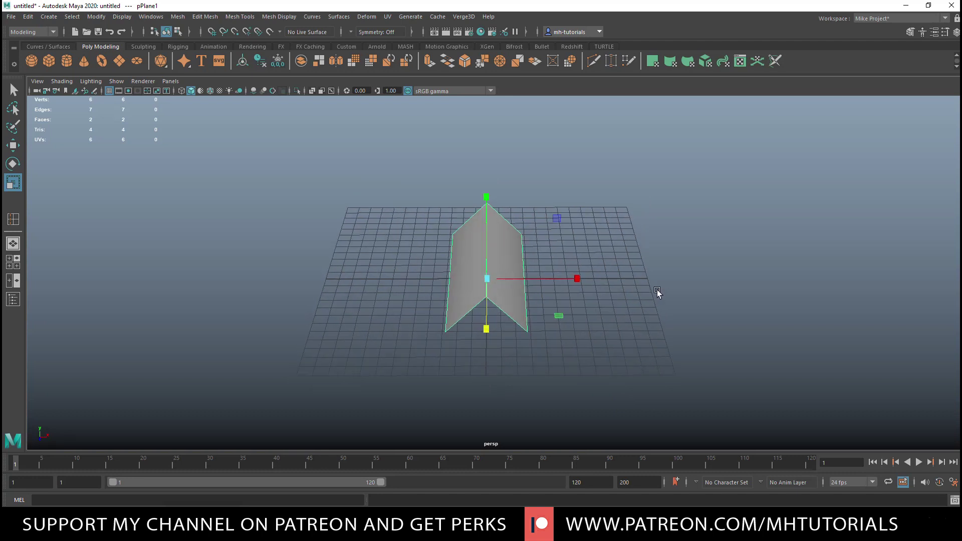
Duplicate the roof, rotate the copy 90 degrees about the vertical axis, and move it sideways so it joins the first roof.
key("ctrl+d")
key("e")
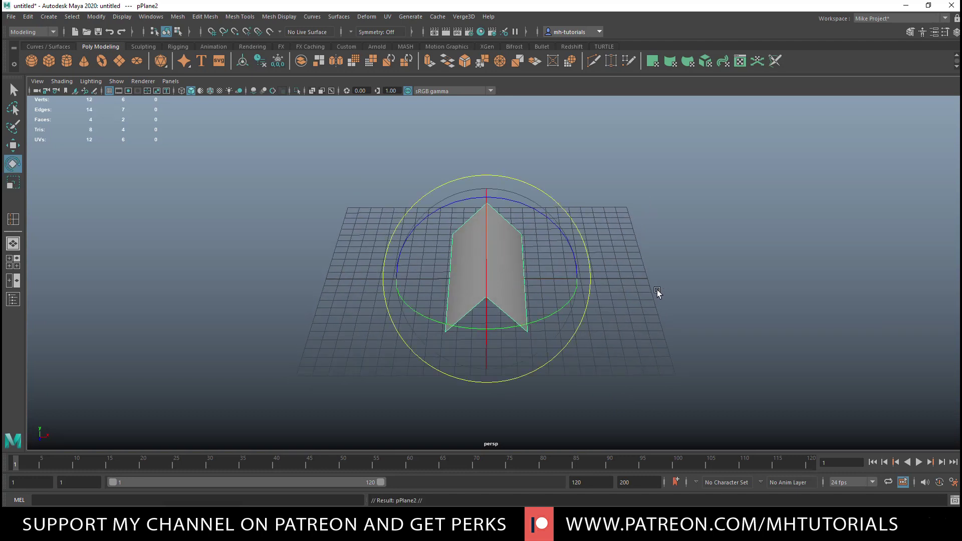
left_click_drag(563, 308, 497, 326)
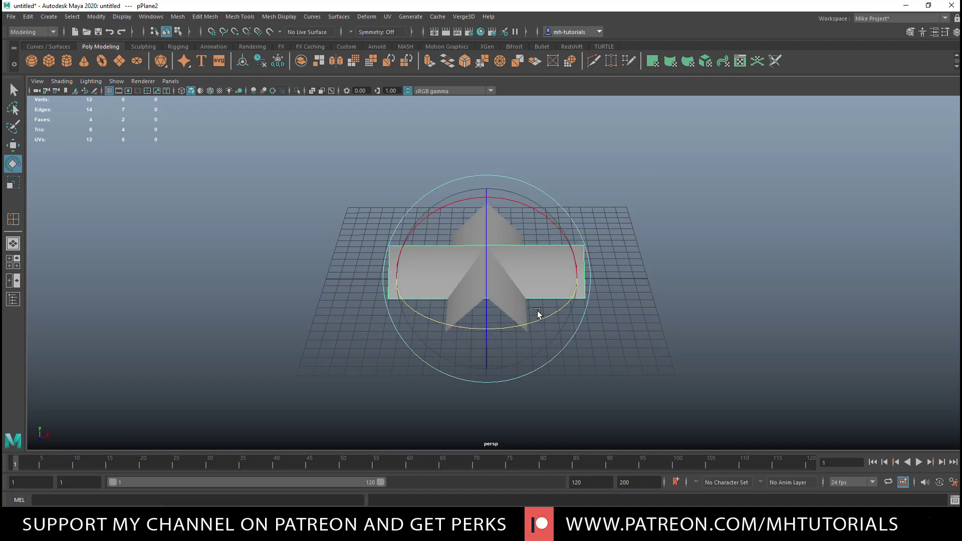
key("w")
left_click_drag(583, 282, 652, 357)
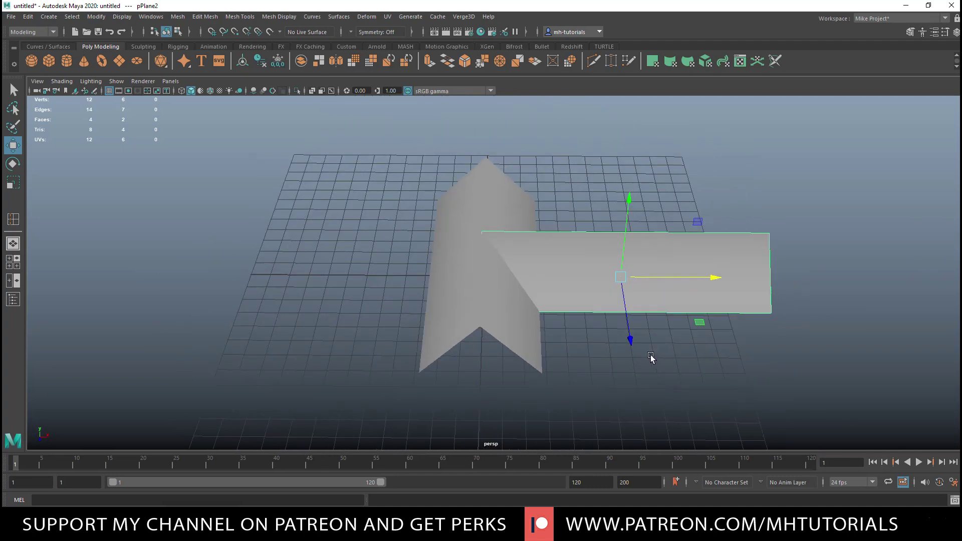
Select both roof pieces and delete them.
scroll(657, 350, "down", 3)
left_click_drag(396, 184, 774, 447)
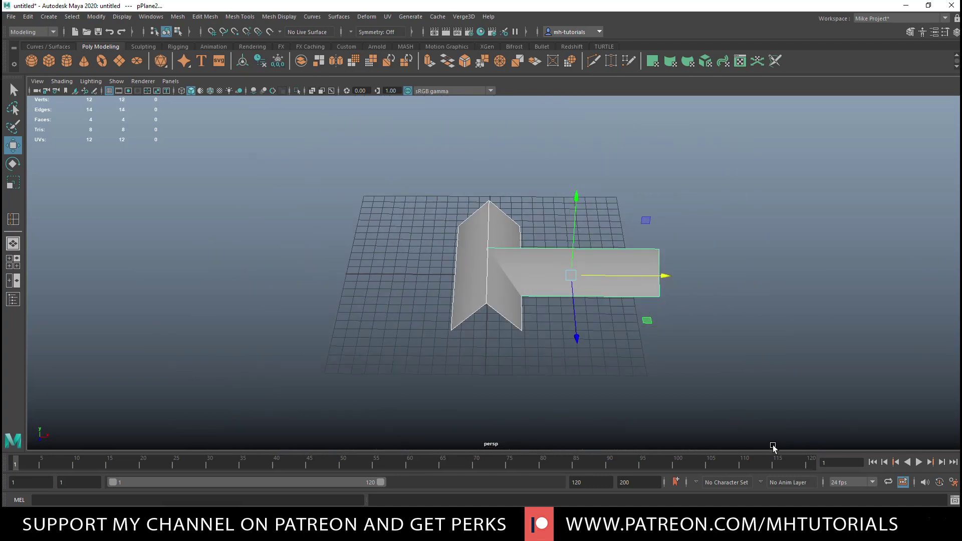
key("Delete")
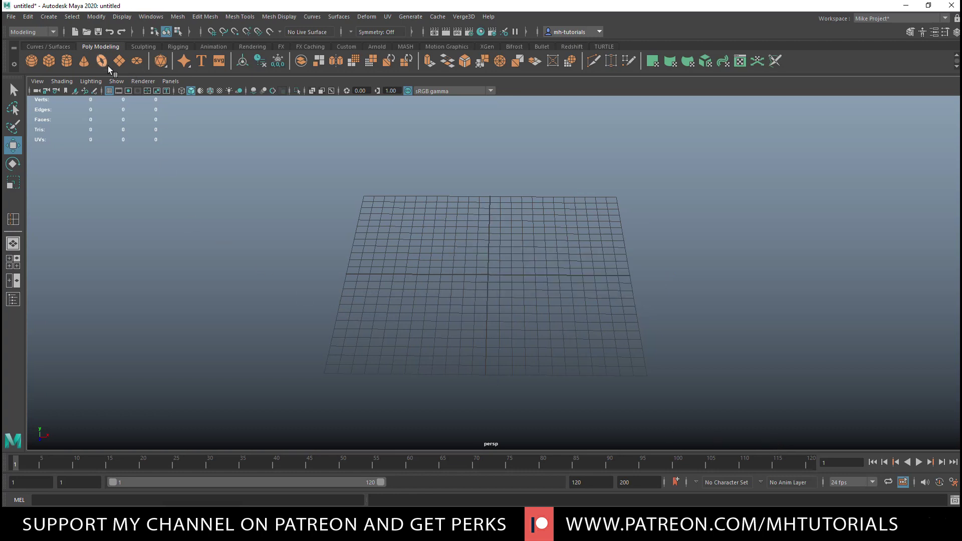
Create a new polygon plane and set its width and height subdivisions to 1.
left_click(122, 61)
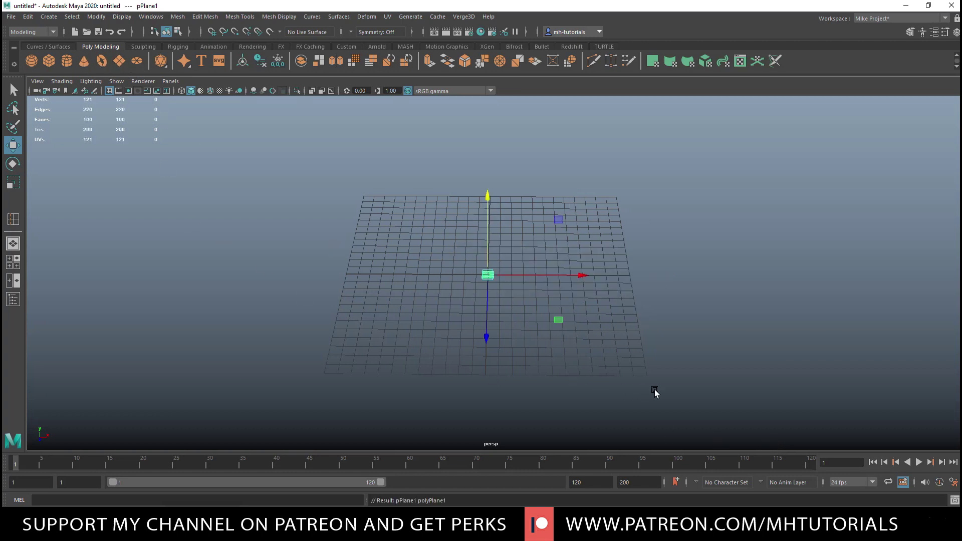
key("ctrl+a")
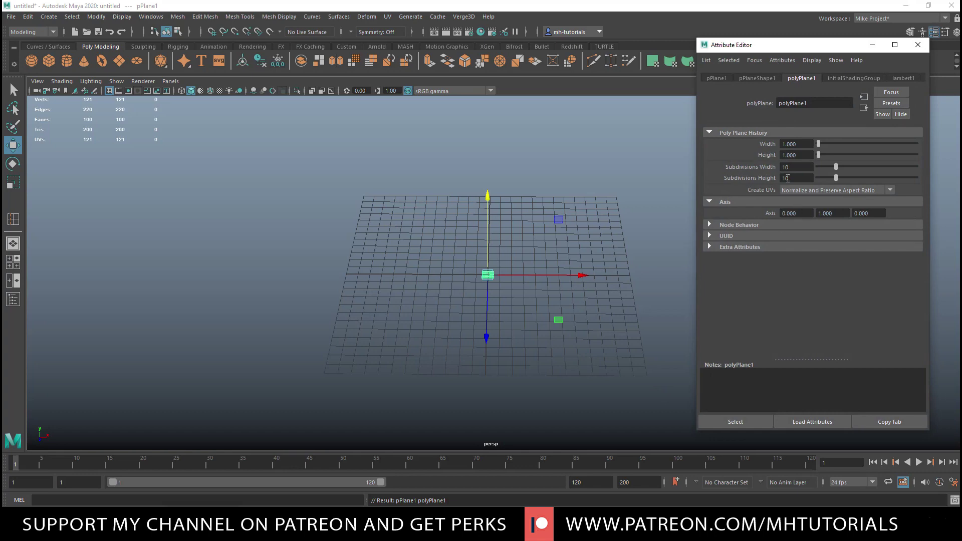
left_click(801, 167)
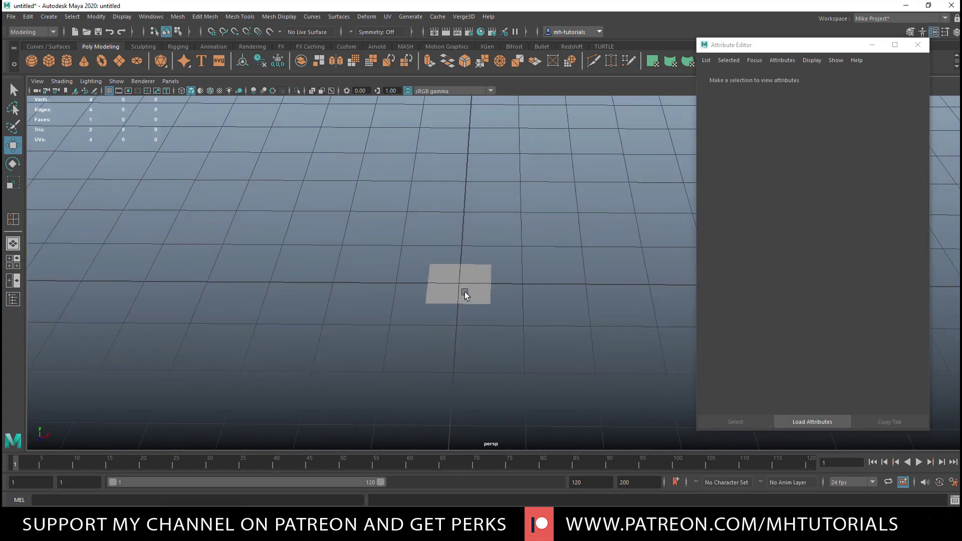
Scale the plane uniformly to about 4 grid units per side and close its attributes.
left_click(465, 295)
key("r")
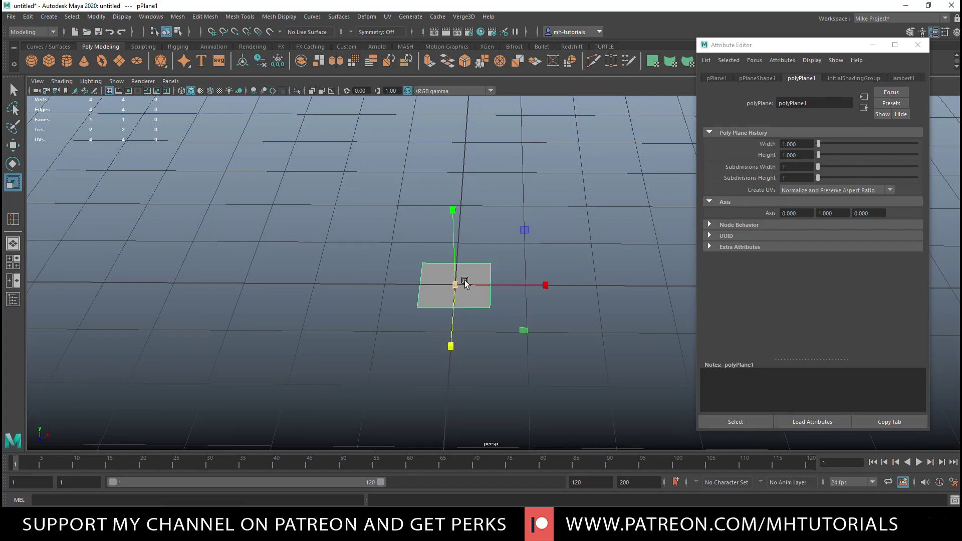
left_click_drag(456, 284, 608, 294)
scroll(626, 251, "down", 2)
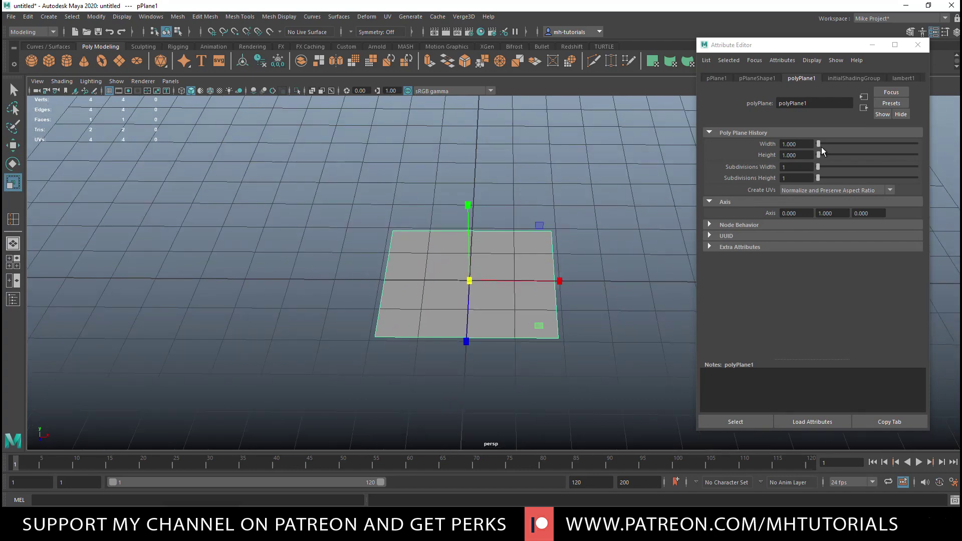
left_click(917, 45)
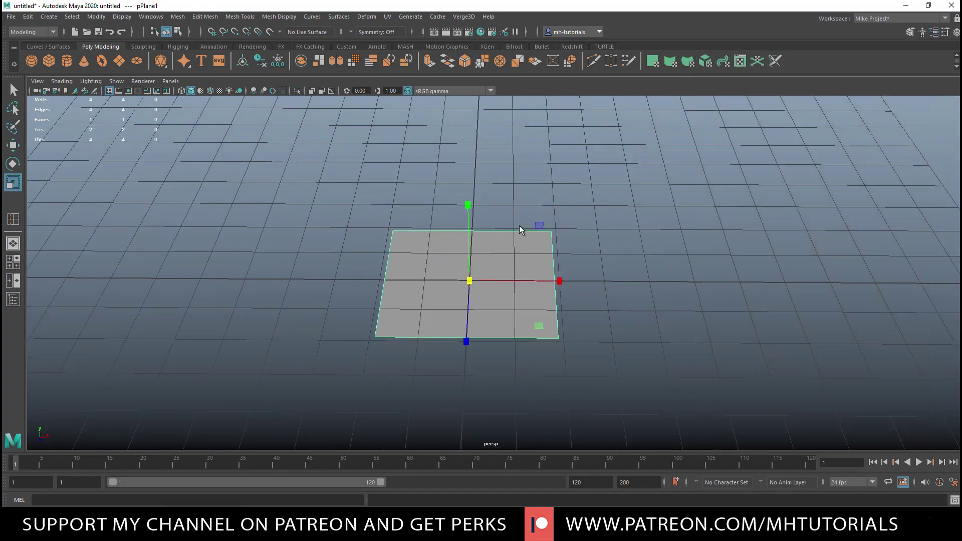
Extrude all four border edges of the plane with Keep Faces Together off and an Offset of 4.2 to form a cross.
right_click_drag(519, 225, 521, 199)
left_click_drag(295, 173, 737, 459)
key("ctrl+e")
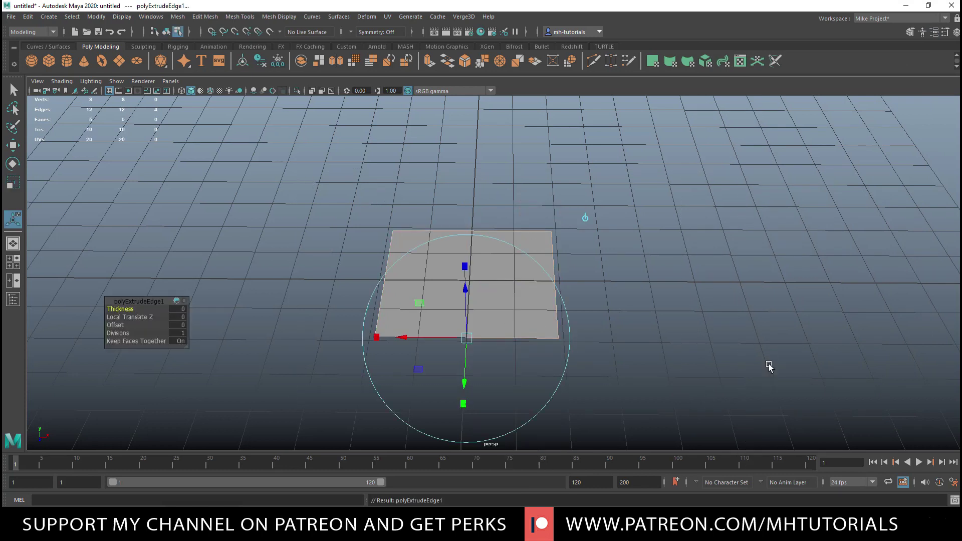
mouse_move(145, 342)
left_mouse_down()
mouse_move(116, 345)
mouse_move(118, 326)
mouse_move(136, 328)
left_mouse_up()
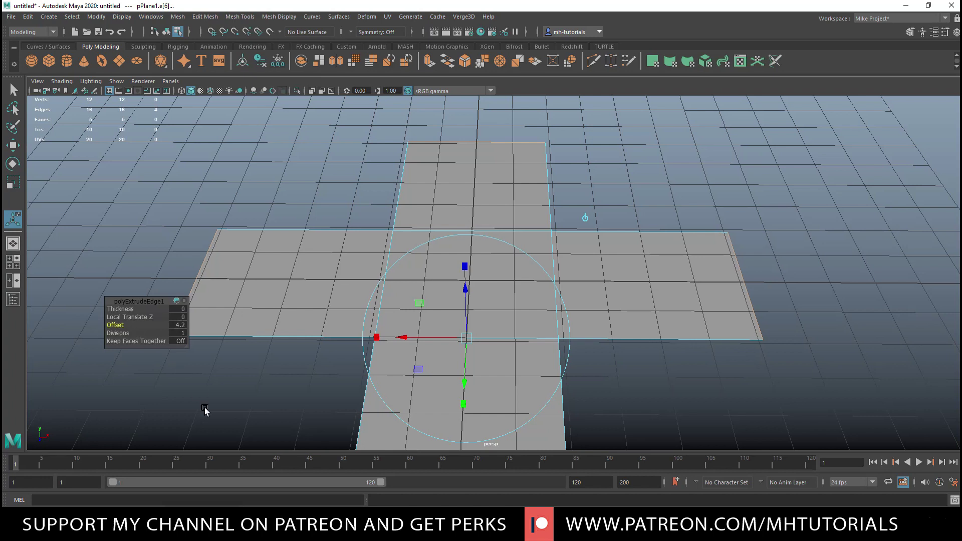
key("q")
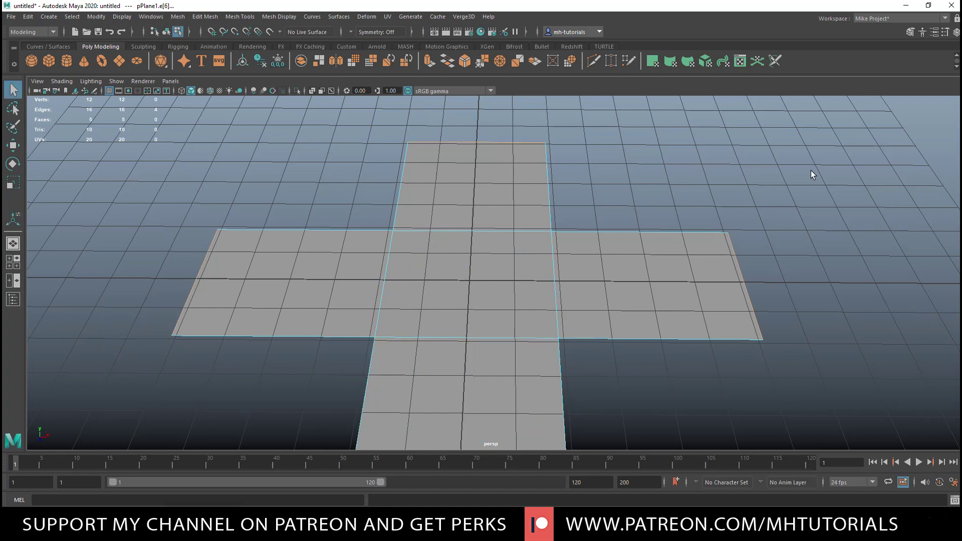
Insert one centered edge loop along each of the cross's two directions, with multiple edge loops set to 1.
key("y")
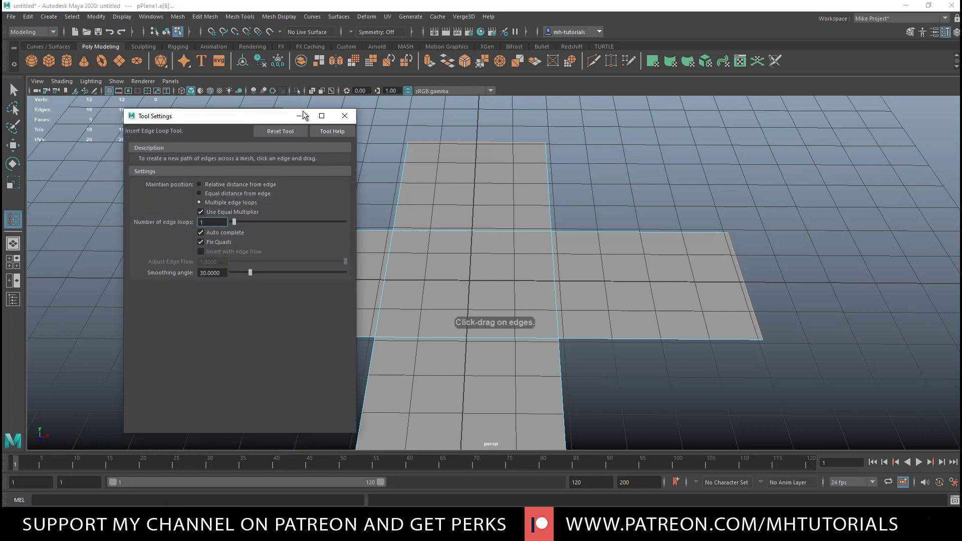
left_click(476, 143)
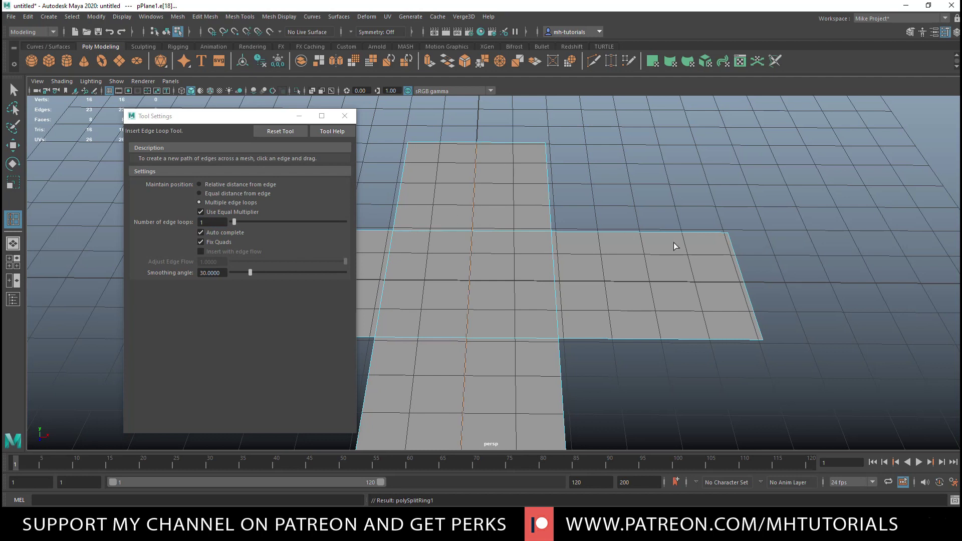
left_click(744, 284)
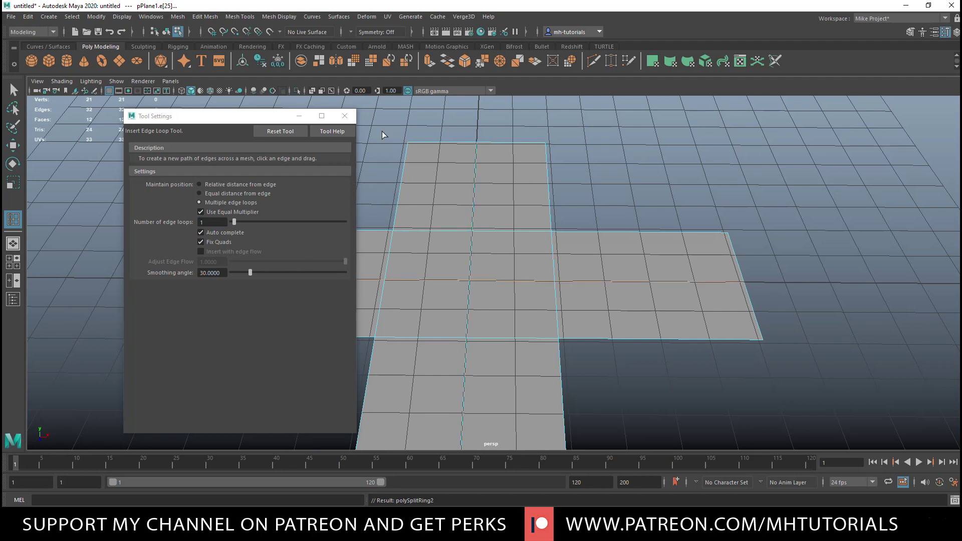
left_click(344, 117)
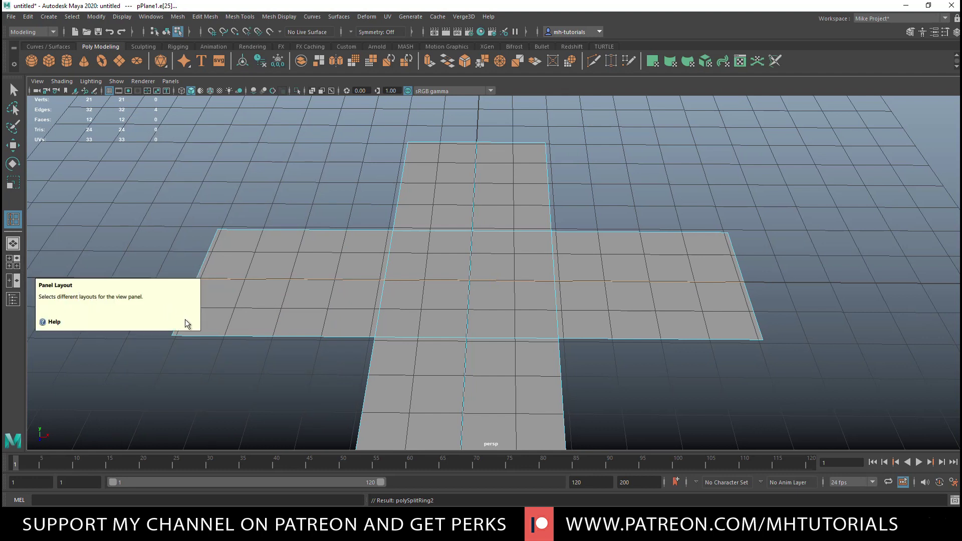
key("q")
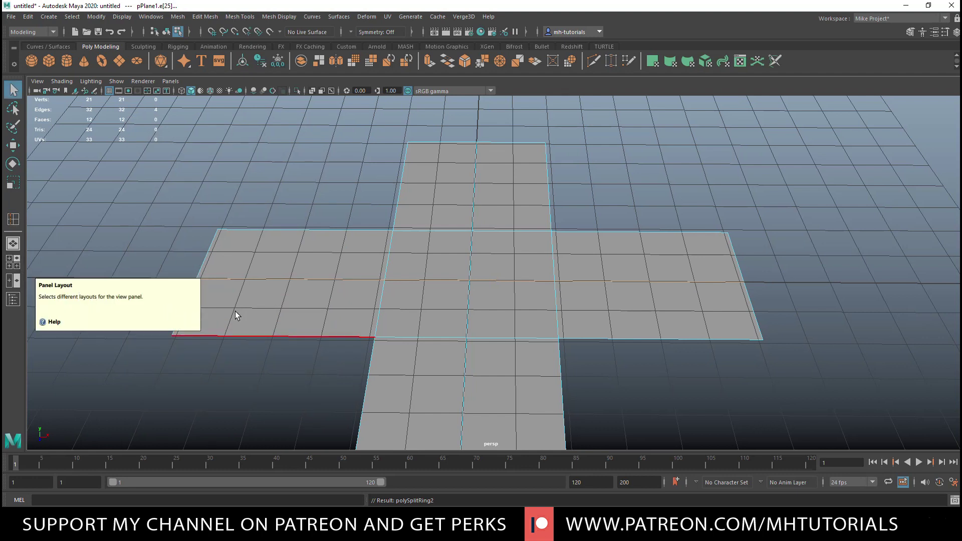
Try to raise both center edge loops of the cross together to form intersecting gables.
double_click(474, 196, "shift")
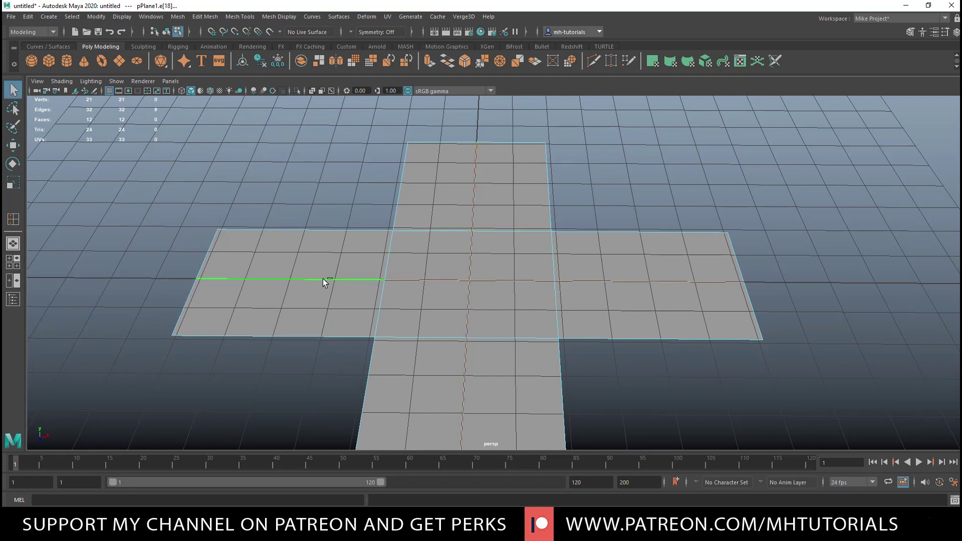
scroll(323, 279, "down", 5)
left_click_drag(430, 317, 633, 334, "alt")
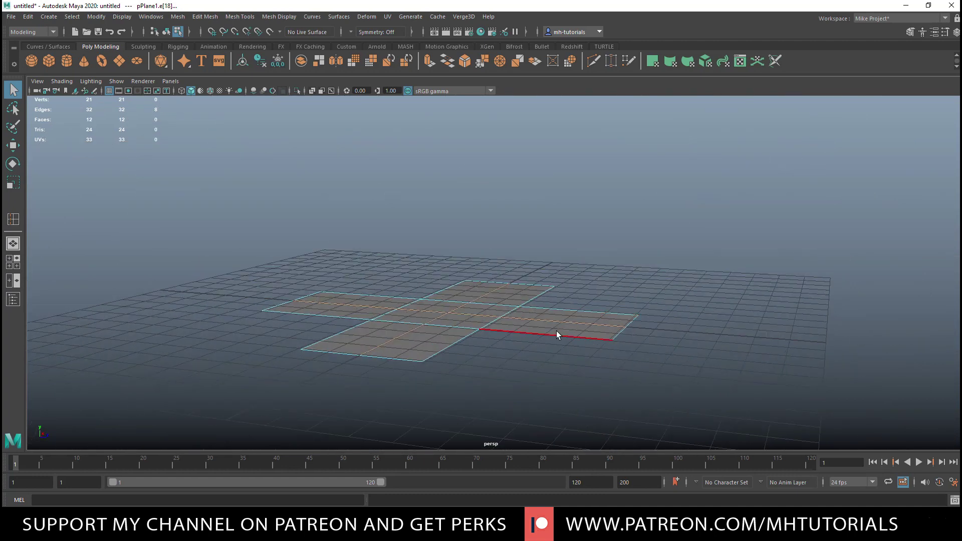
key("w")
left_click_drag(444, 221, 451, 159)
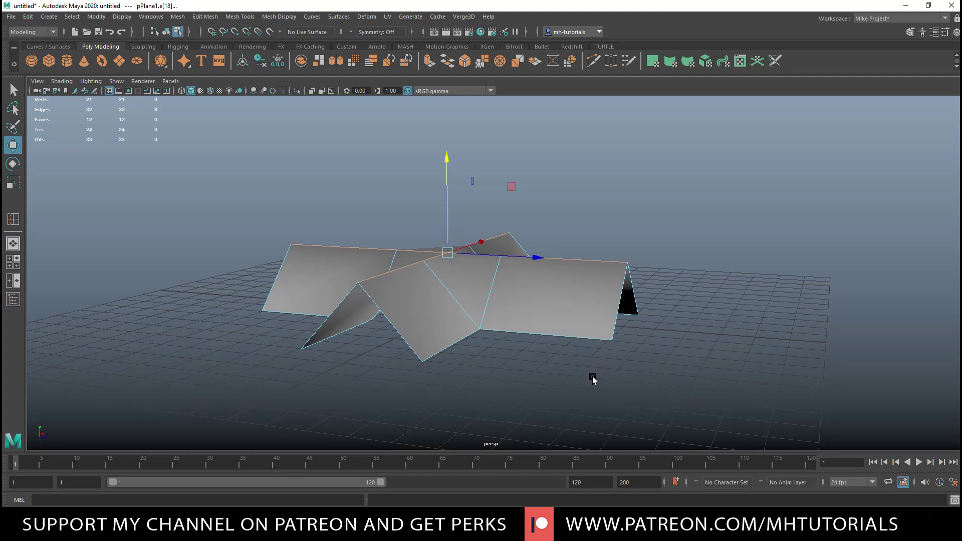
left_click_drag(593, 379, 631, 408, "alt")
left_click_drag(581, 293, 688, 260, "alt")
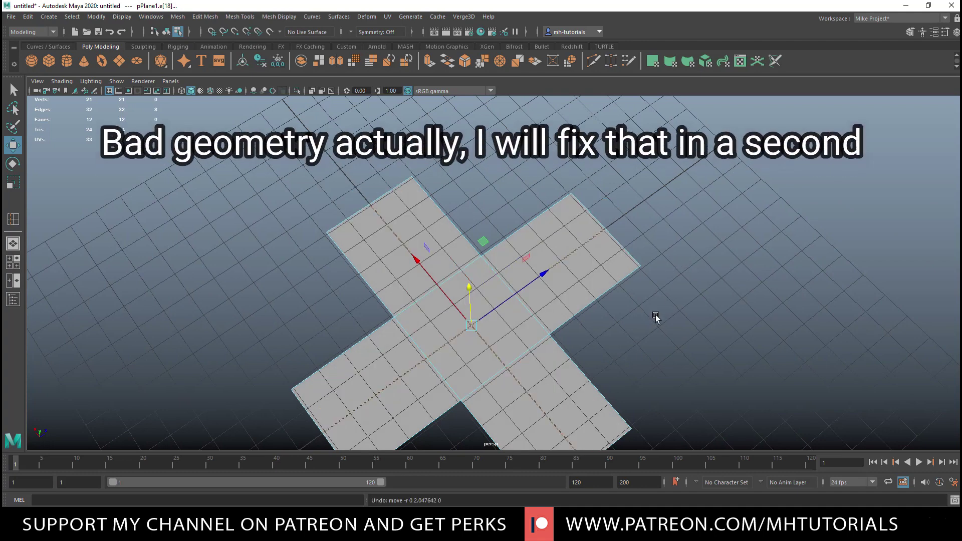
left_click_drag(658, 318, 676, 349, "alt")
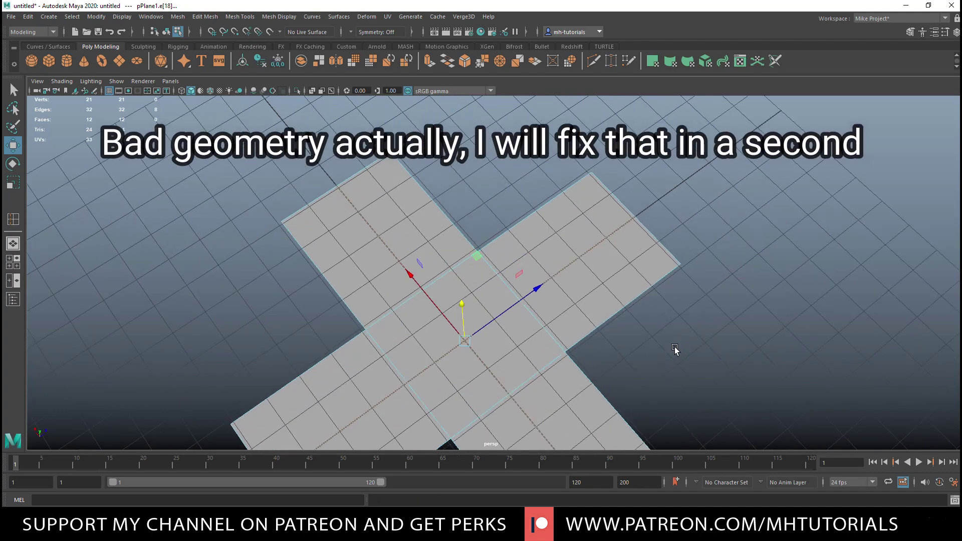
Cut both diagonals across the cross's central square from corner to corner with Multi-Cut and leave the tool.
left_click(910, 32)
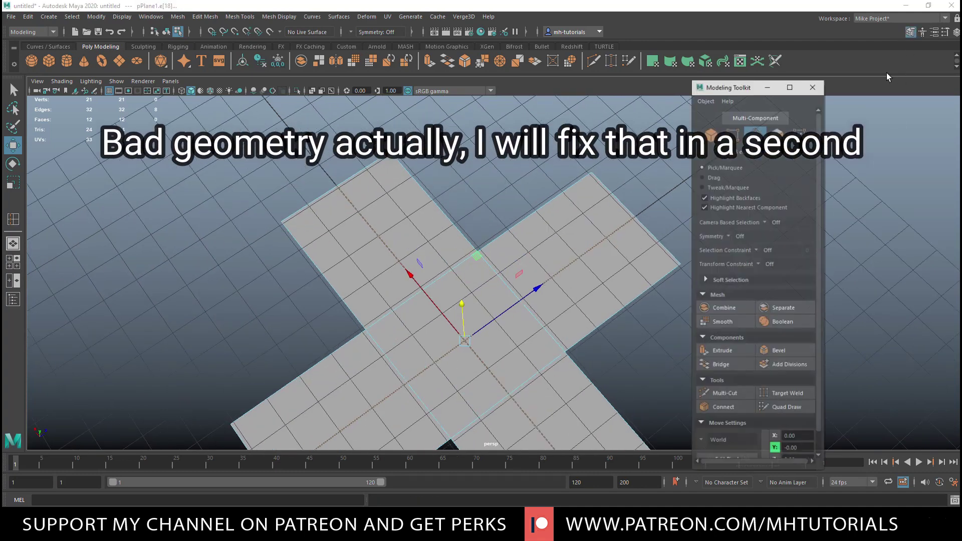
left_click(732, 395)
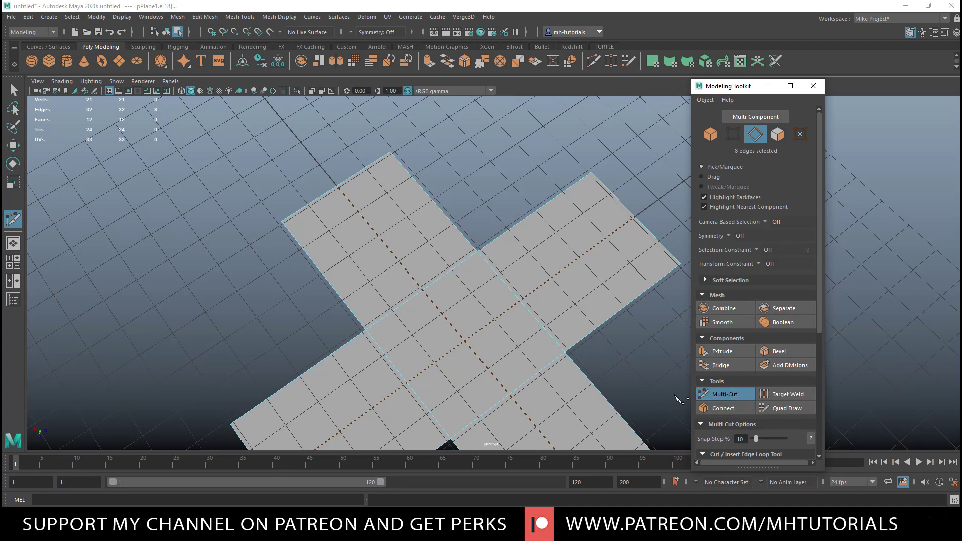
left_click(566, 353)
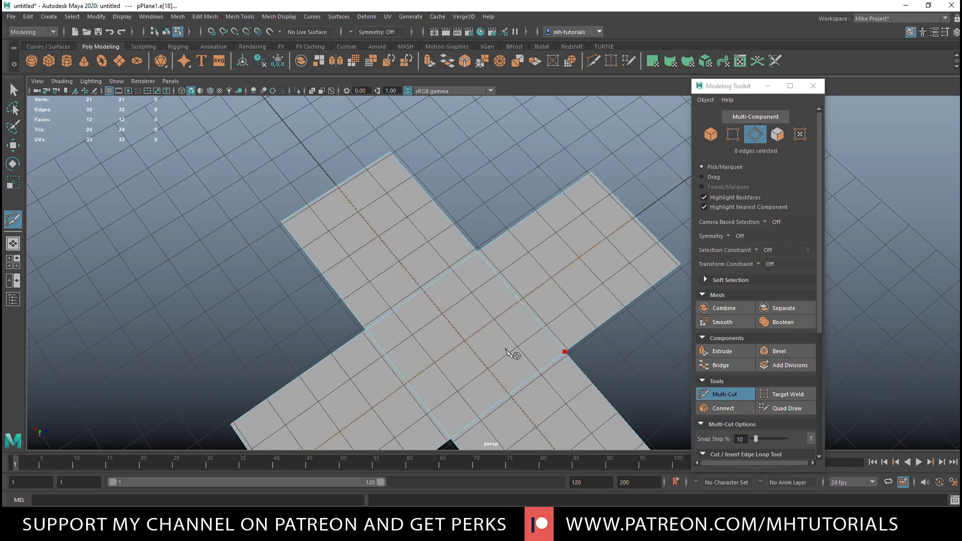
left_click(366, 331)
key("Return")
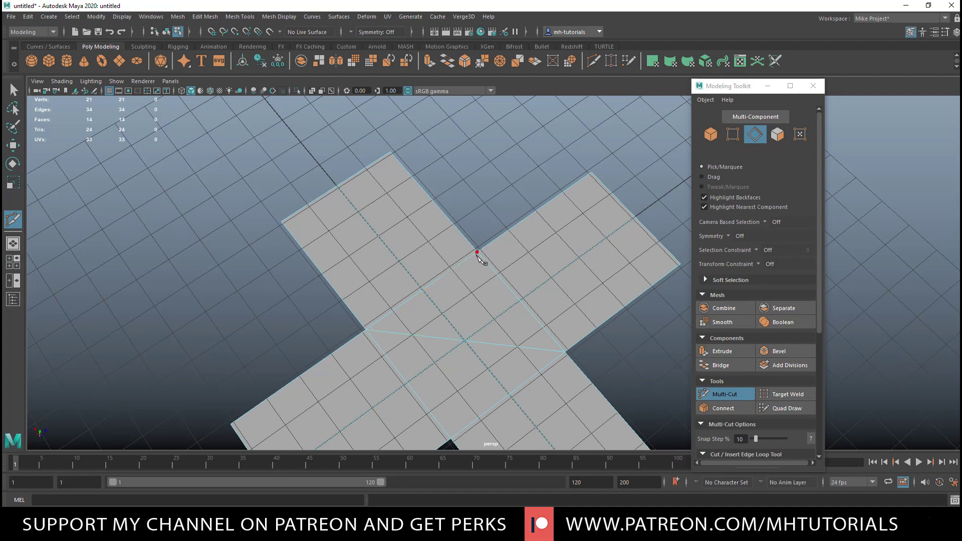
left_click(452, 439)
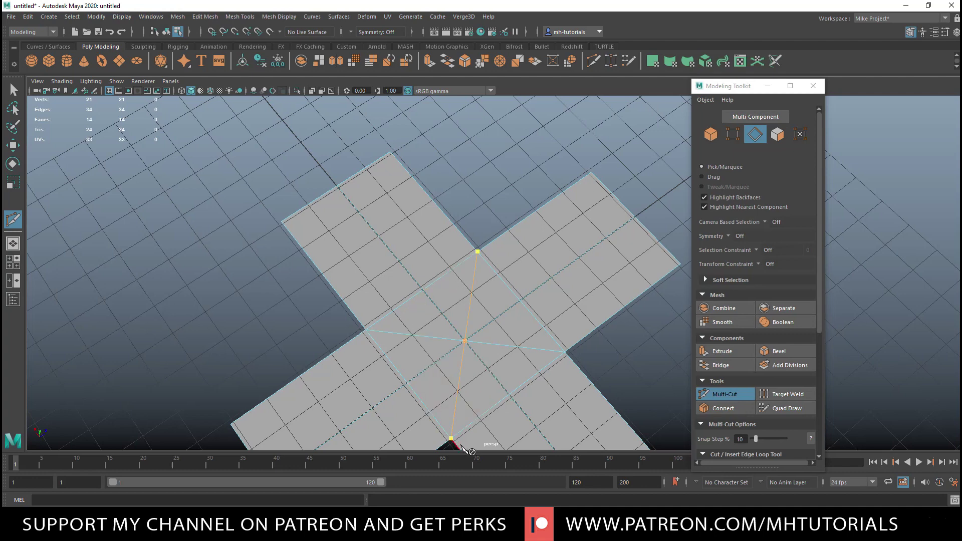
left_click(813, 86)
scroll(356, 221, "down", 3)
scroll(356, 221, "down", 3)
left_click_drag(316, 279, 429, 269, "alt")
key("q")
Select the center edges of all four arms and raise them to form a cross-gabled roof.
right_click_drag(524, 194, 524, 166)
scroll(511, 340, "up", 3)
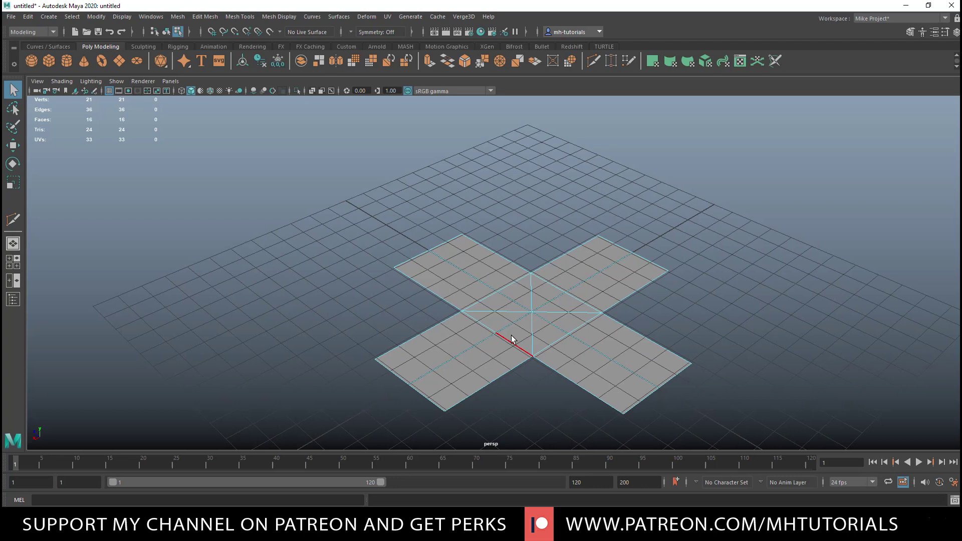
left_click(456, 360)
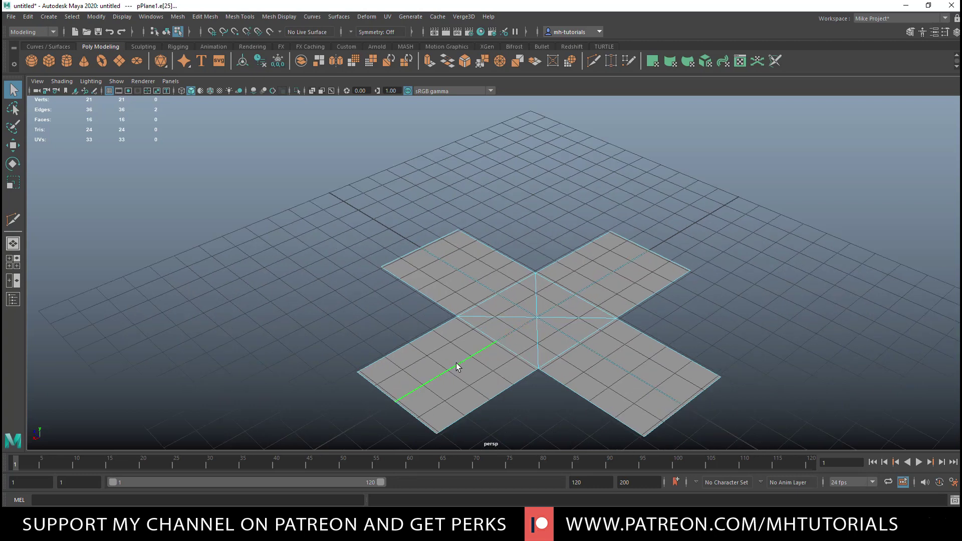
double_click(465, 275, "shift")
double_click(613, 276, "shift")
key("w")
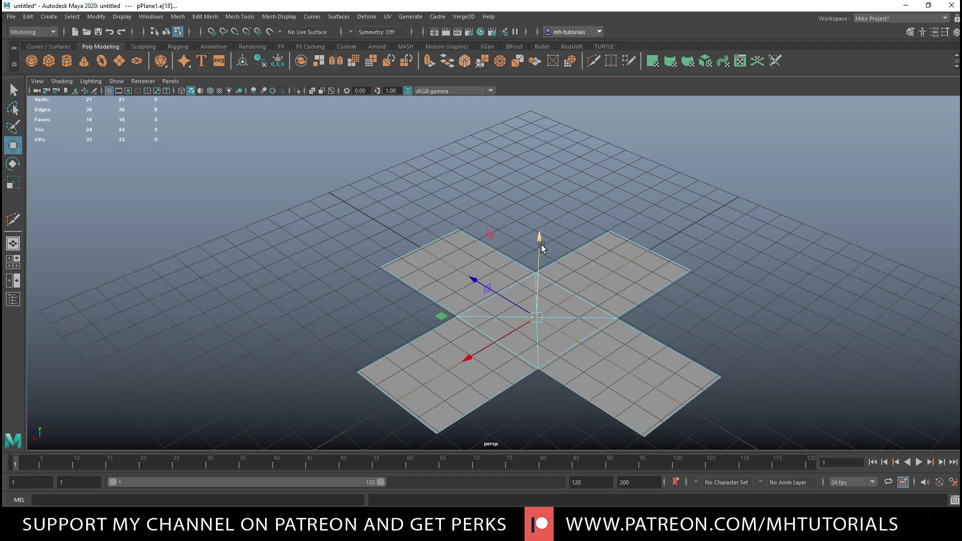
left_click_drag(541, 245, 546, 191)
left_click_drag(308, 341, 507, 345, "alt")
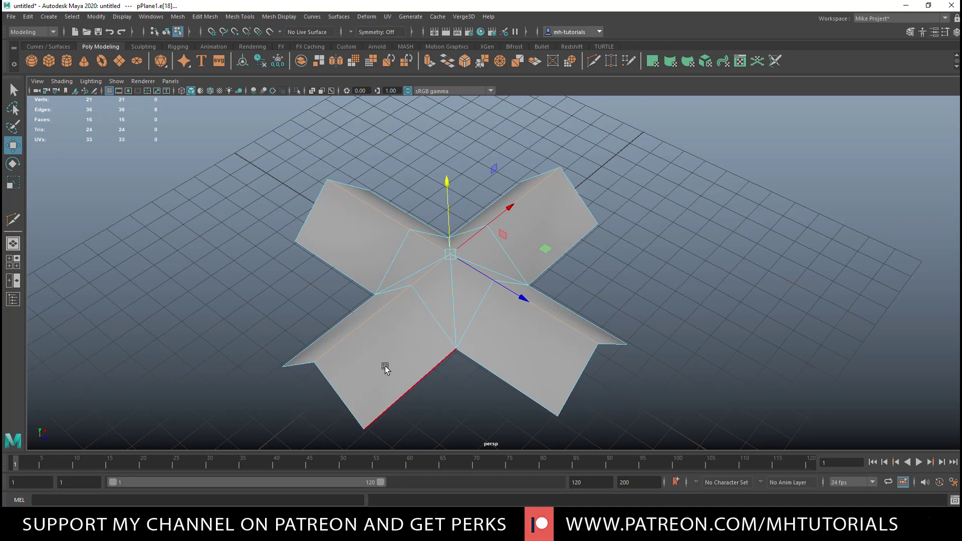
left_click_drag(387, 387, 529, 403, "alt")
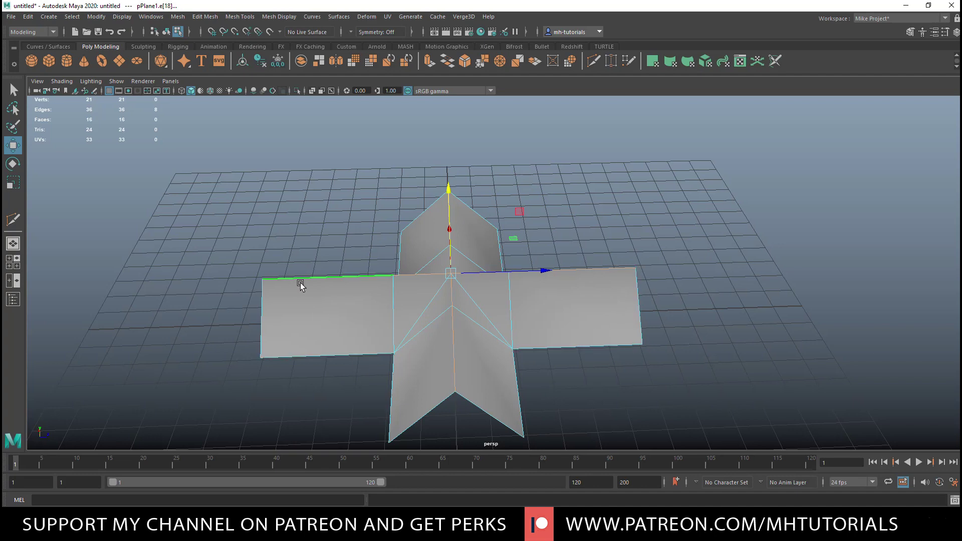
Delete the front arm of the cross roof and the four triangular faces on the front side of the central crossing.
right_click_drag(286, 209, 286, 246)
left_click_drag(209, 215, 405, 440)
key("Delete")
left_click(526, 359)
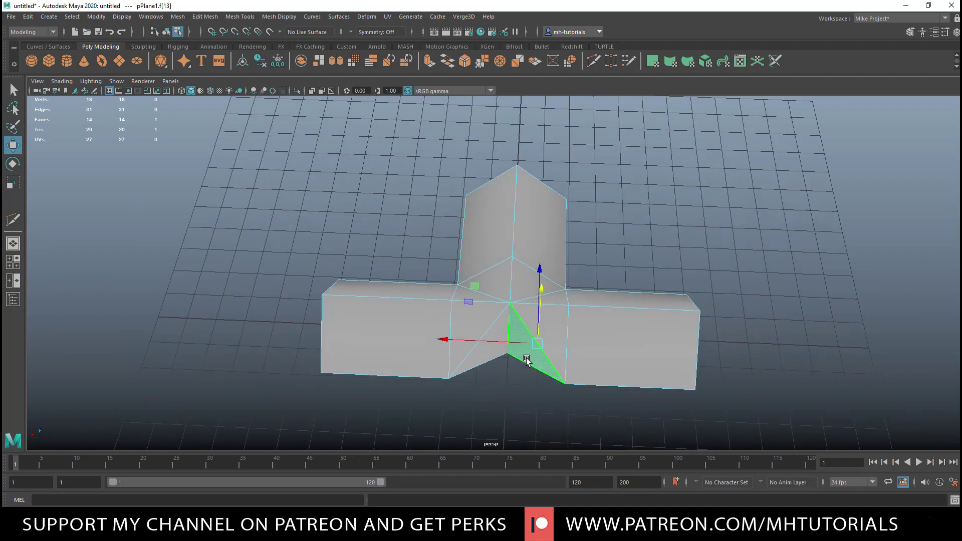
left_click(490, 345, "shift")
key("Delete")
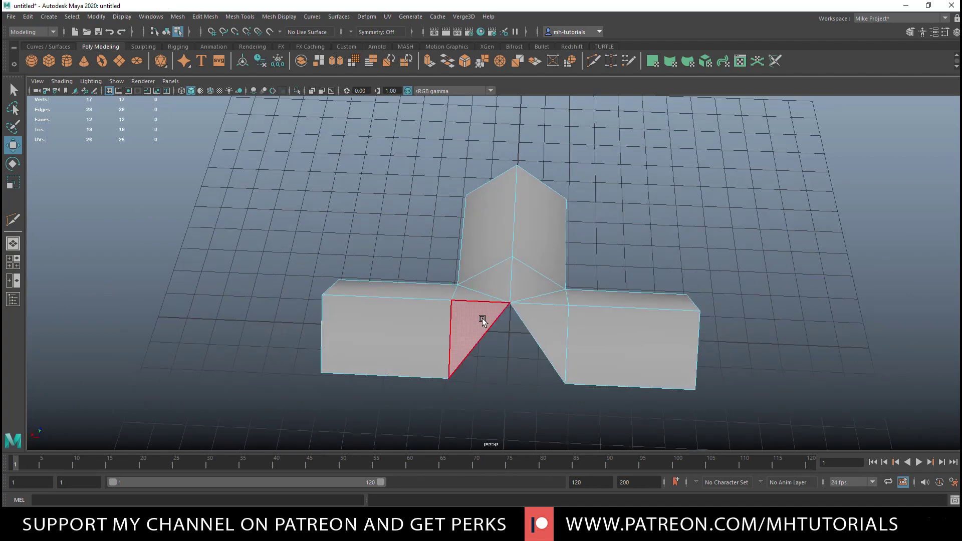
right_click_drag(482, 317, 486, 296)
left_click(484, 320)
left_click(551, 326, "shift")
key("Delete")
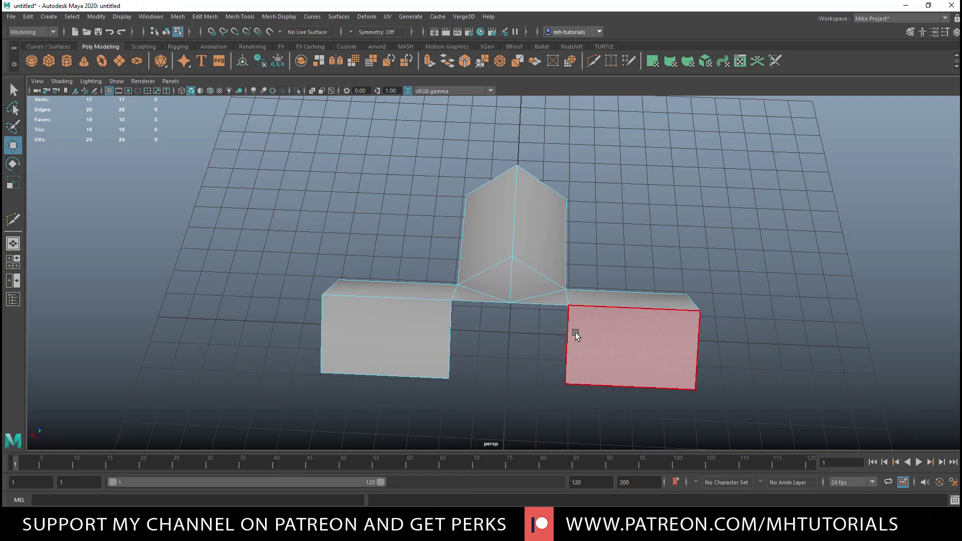
Bridge the facing open edges of the two side arms with a linear path, automatic direction and 0 divisions.
right_click_drag(576, 335, 564, 243)
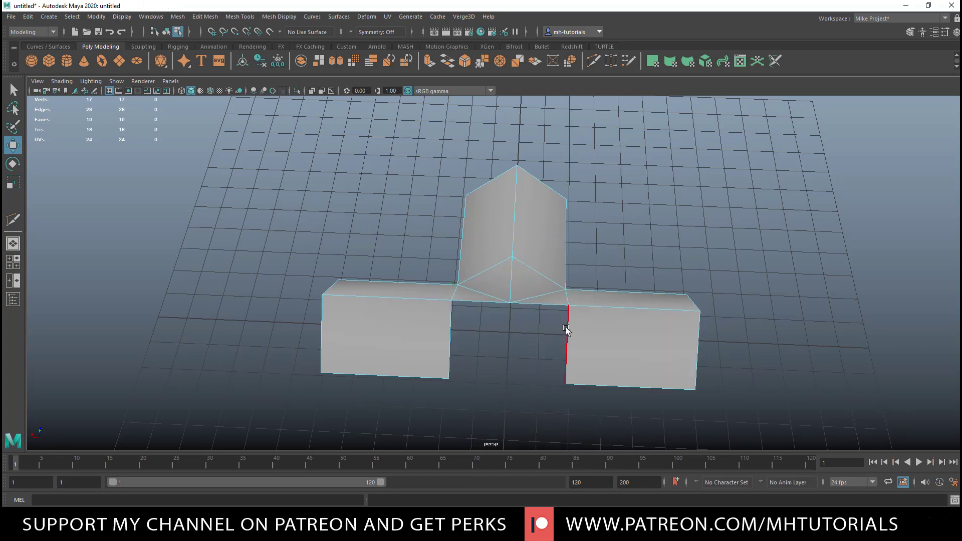
left_click(566, 327)
left_click(449, 326, "shift")
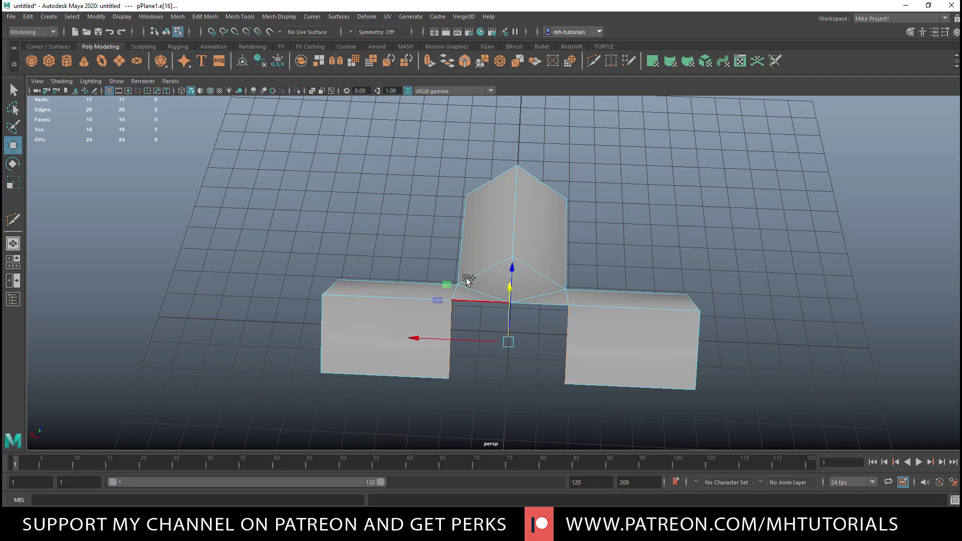
left_click(205, 17)
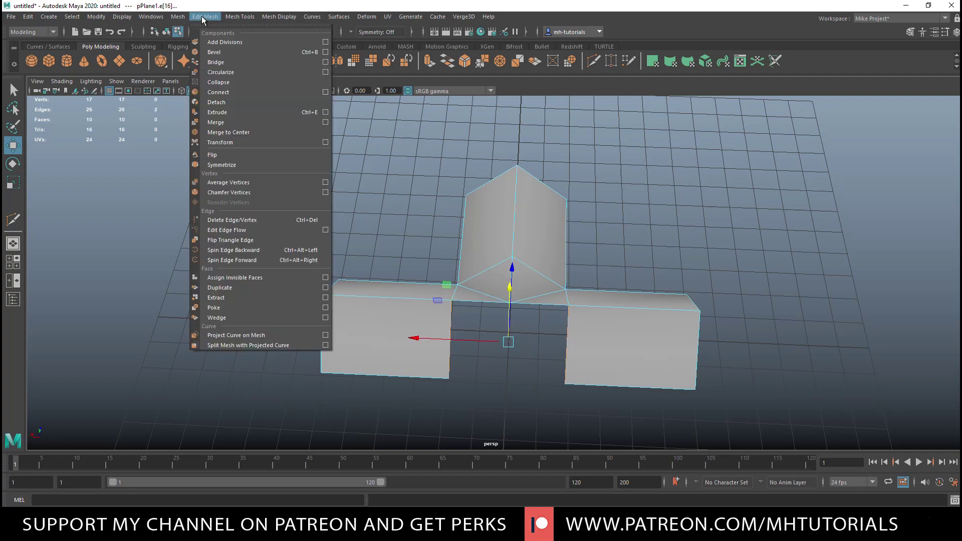
left_click(326, 63)
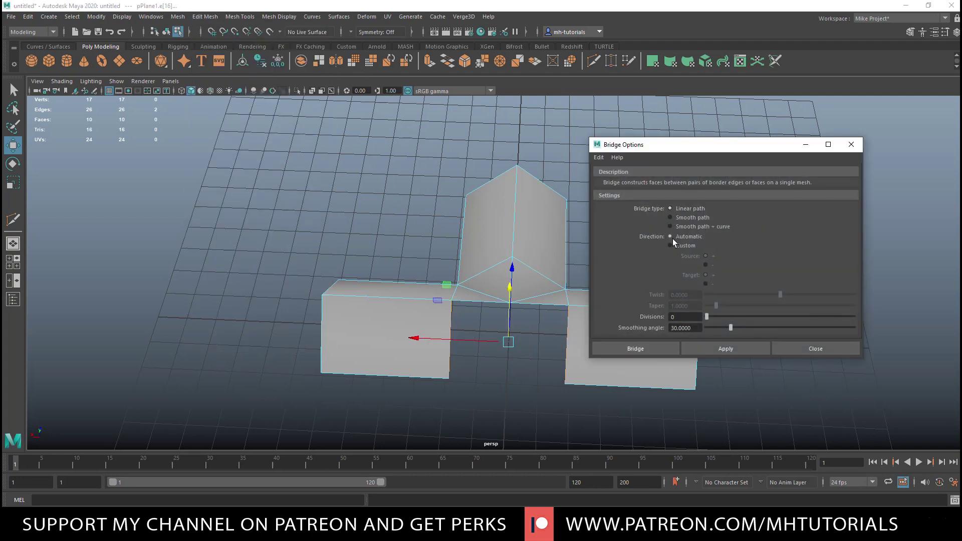
left_click(649, 349)
left_click_drag(769, 320, 698, 280, "alt")
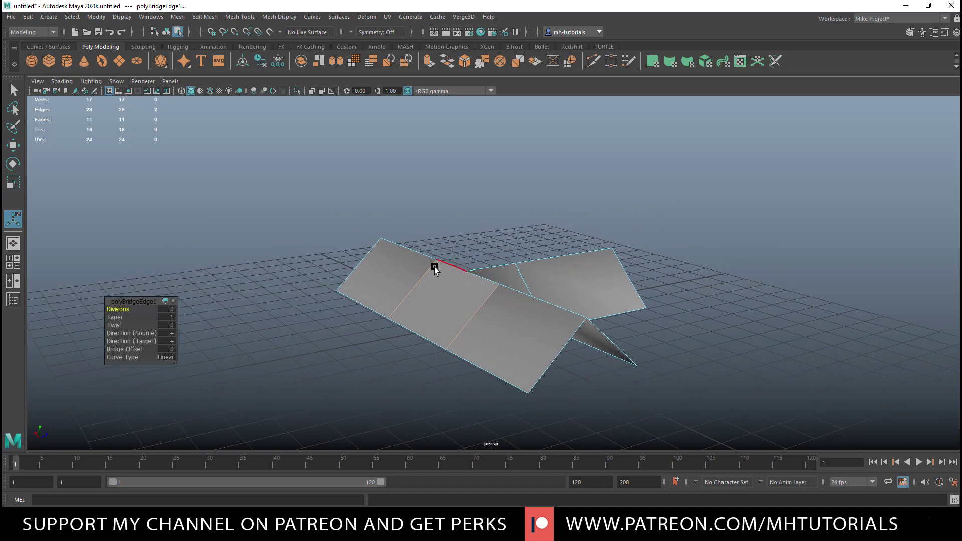
Merge all vertices of the T-shaped roof with a distance threshold of 0.01.
left_click_drag(677, 370, 646, 340, "alt")
right_click_drag(546, 215, 519, 215)
left_click_drag(236, 191, 834, 451)
left_click(205, 17)
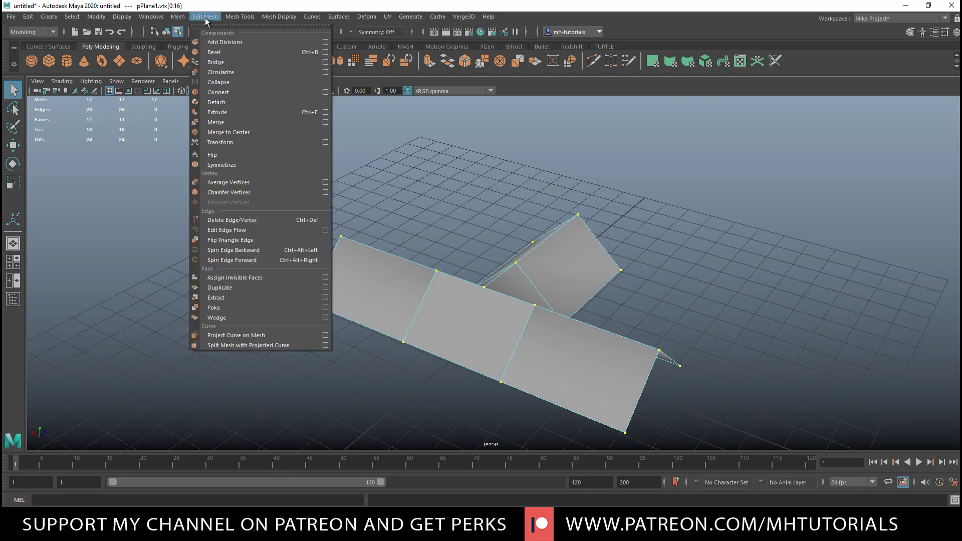
left_click(216, 122)
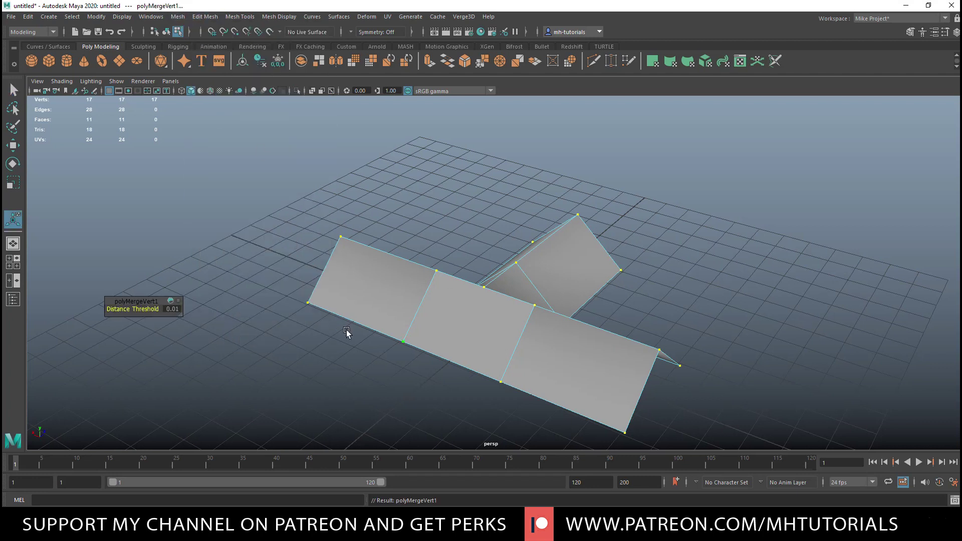
left_click(169, 309)
left_click(252, 336)
scroll(253, 338, "down", 6)
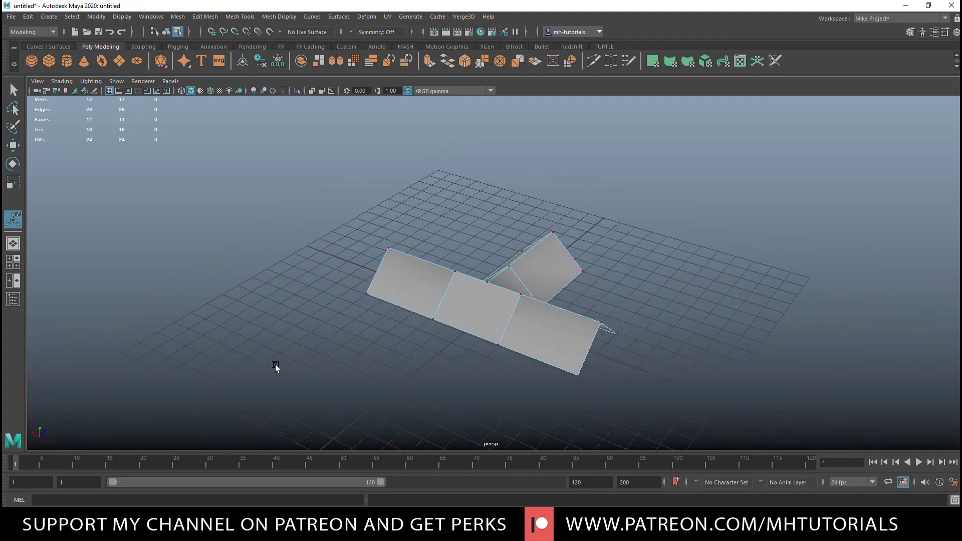
Shorten the T-shaped roof's two opposite side arms by scaling their outer end vertices closer together.
left_click_drag(275, 367, 379, 393, "alt")
right_click_drag(617, 323, 579, 270)
left_click_drag(597, 244, 664, 401)
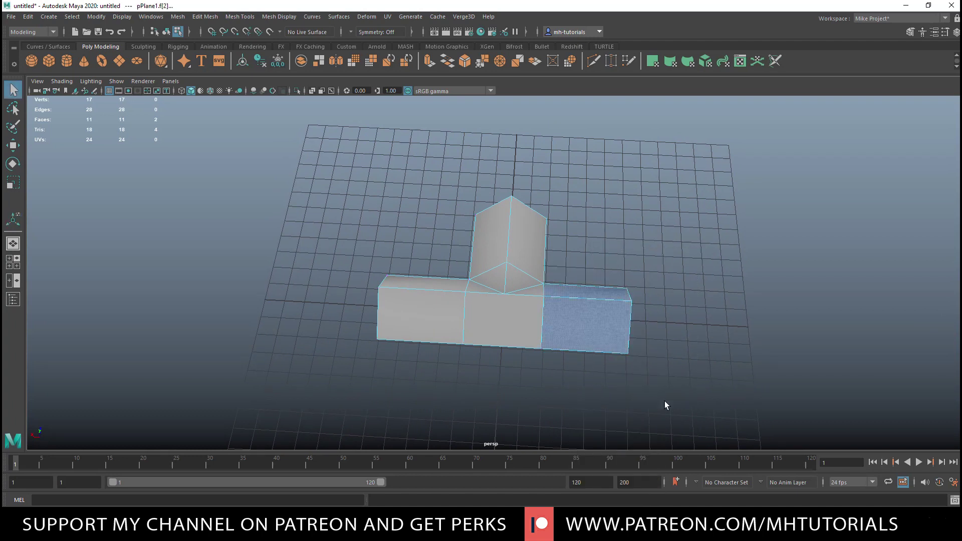
right_click_drag(607, 309, 559, 268)
left_click_drag(591, 246, 683, 399)
left_click_drag(364, 230, 445, 382, "shift")
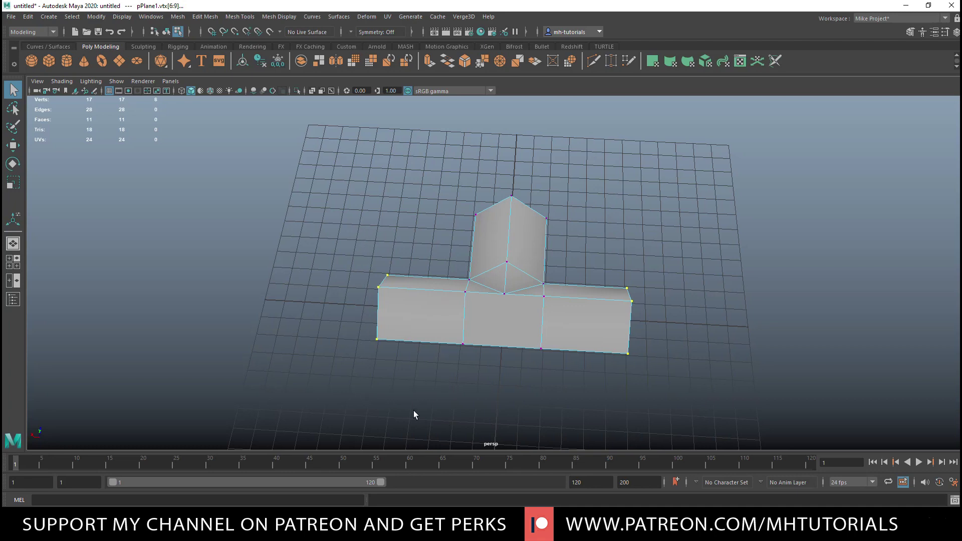
key("r")
left_click_drag(414, 301, 441, 307)
Shorten one of the roof's arms by moving its three end vertices inward toward the crossing.
left_click_drag(655, 381, 552, 286, "alt")
left_click_drag(569, 228, 649, 421)
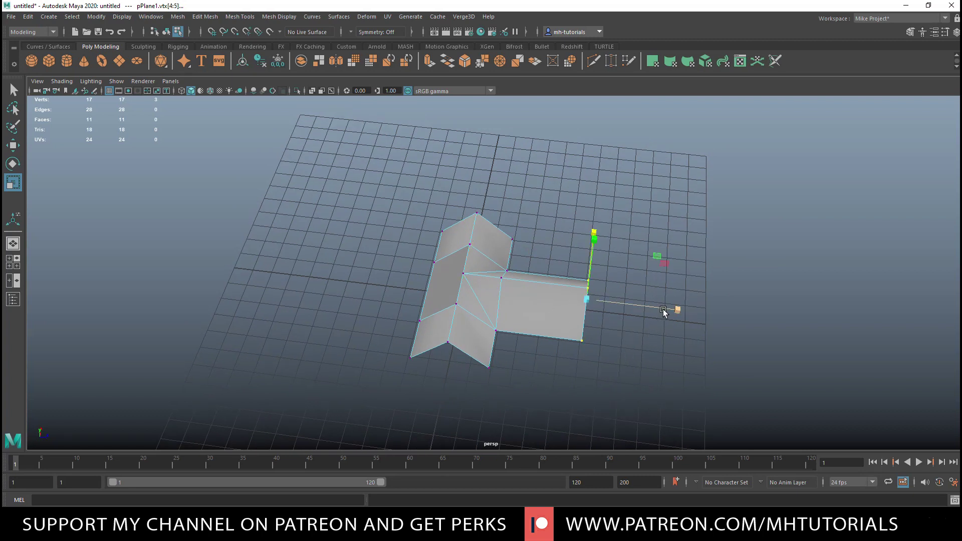
left_click_drag(664, 311, 615, 308)
key("w")
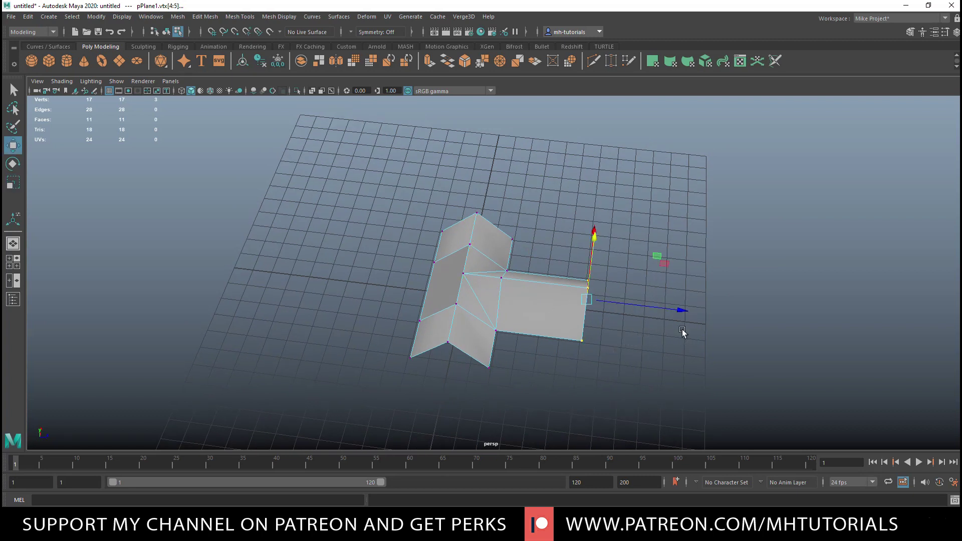
left_click_drag(677, 311, 645, 312)
left_click_drag(595, 361, 465, 376, "alt")
key("bracketleft")
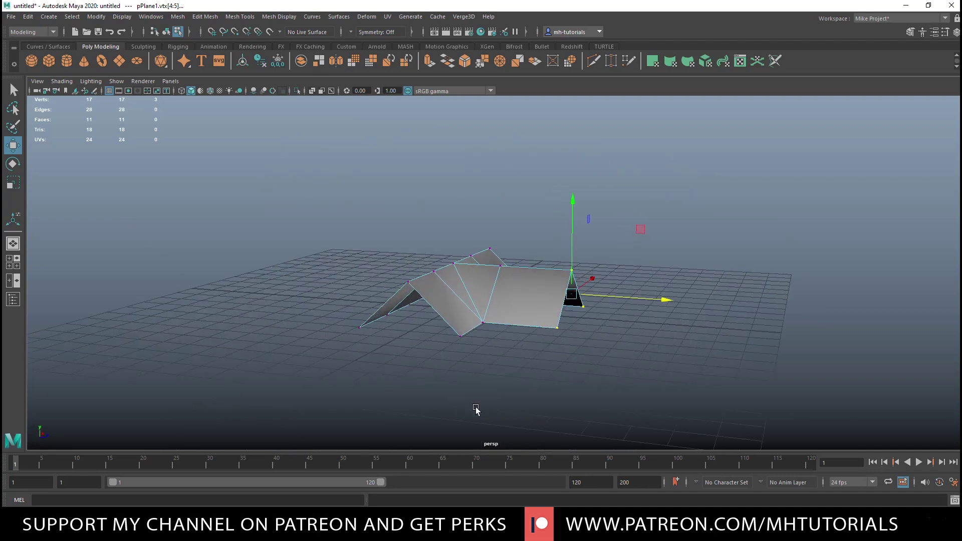
key("bracketleft")
key("bracketright")
key("bracketright")
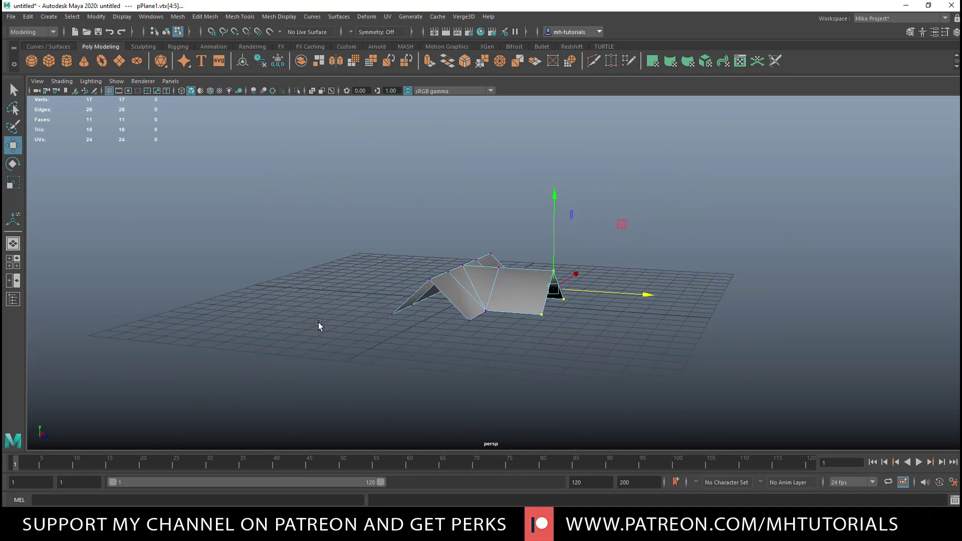
left_click_drag(310, 328, 340, 332, "alt")
Delete the finished roof mesh to empty the scene.
right_click_drag(483, 291, 516, 262)
key("Delete")
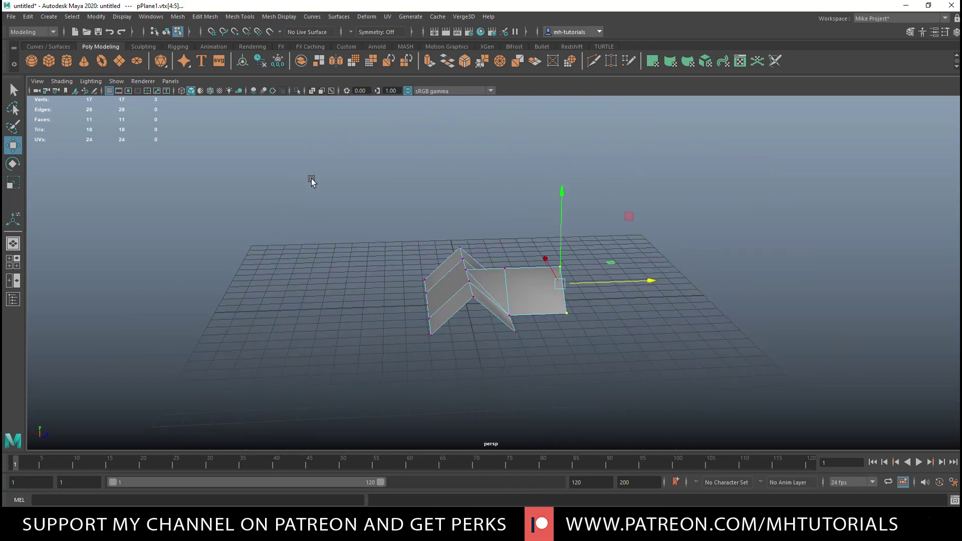
right_click_drag(439, 266, 487, 252)
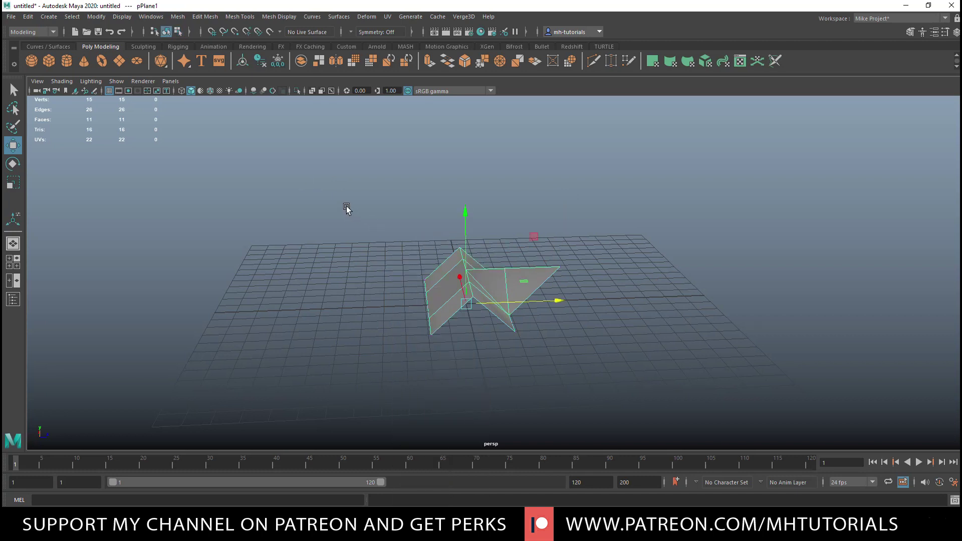
key("Delete")
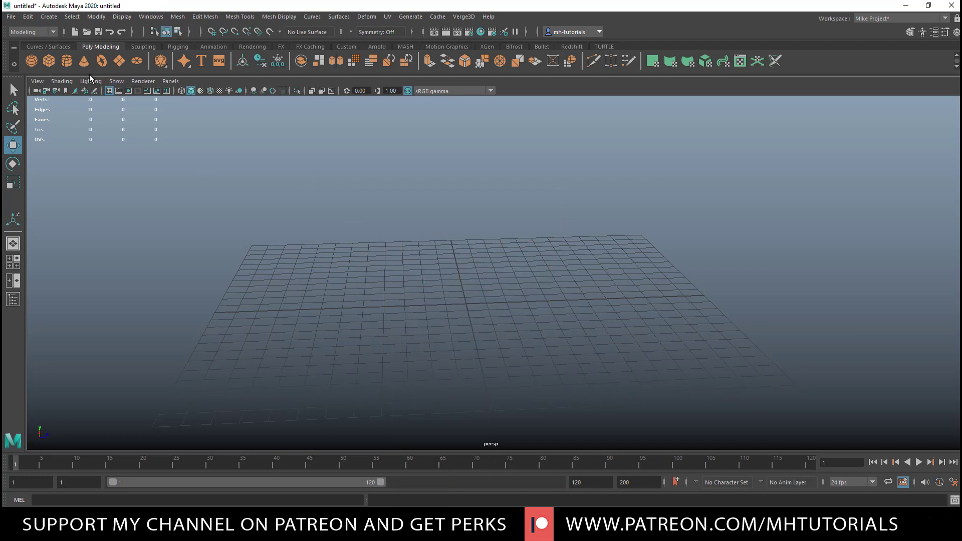
Create a polygon sphere with 12 axis subdivisions and 12 height subdivisions.
left_click(33, 62)
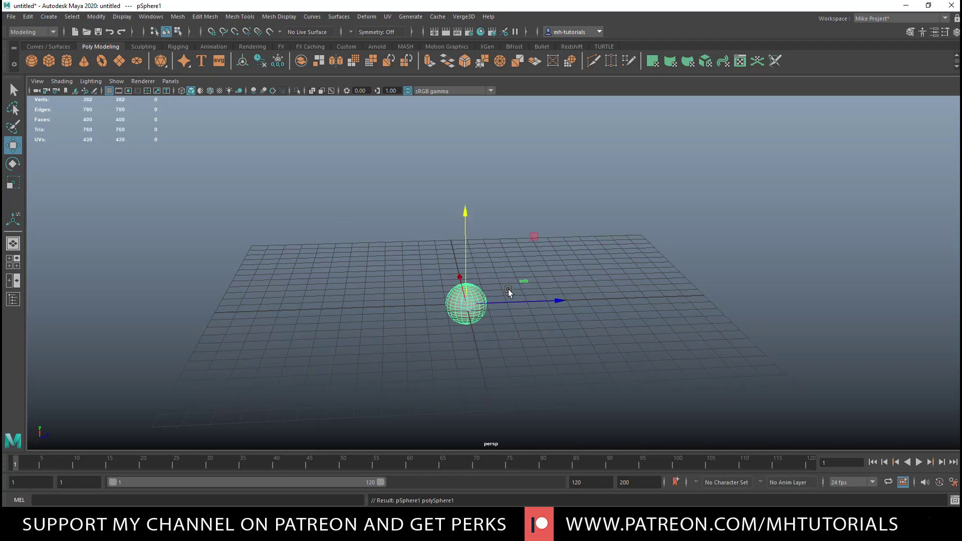
scroll(511, 290, "up", 3)
key("ctrl+a")
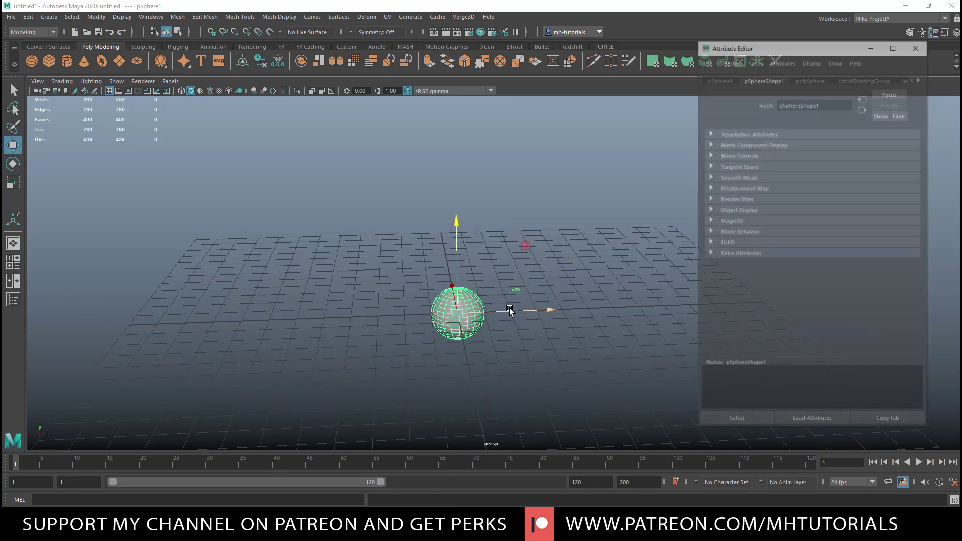
left_click(812, 78)
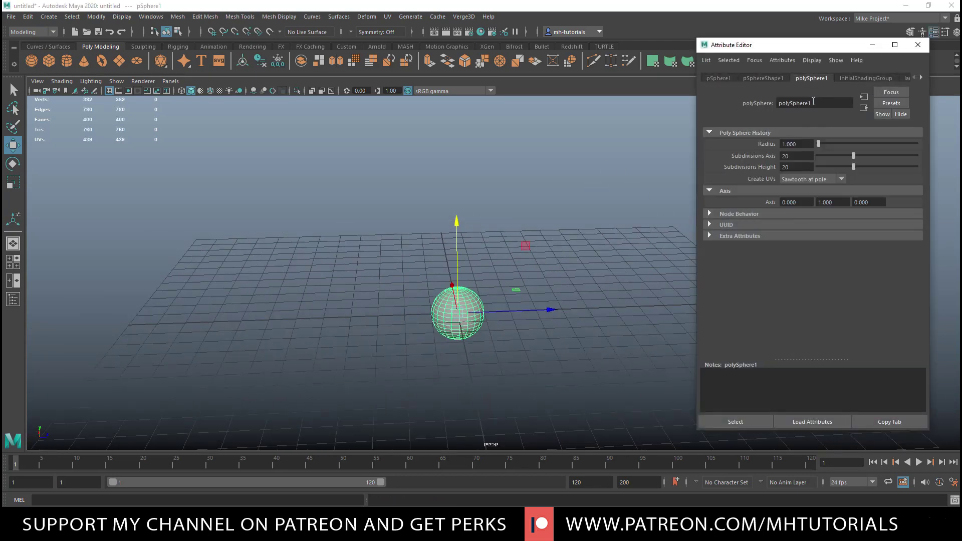
left_click(796, 156)
type("12")
left_click(788, 169)
type("1")
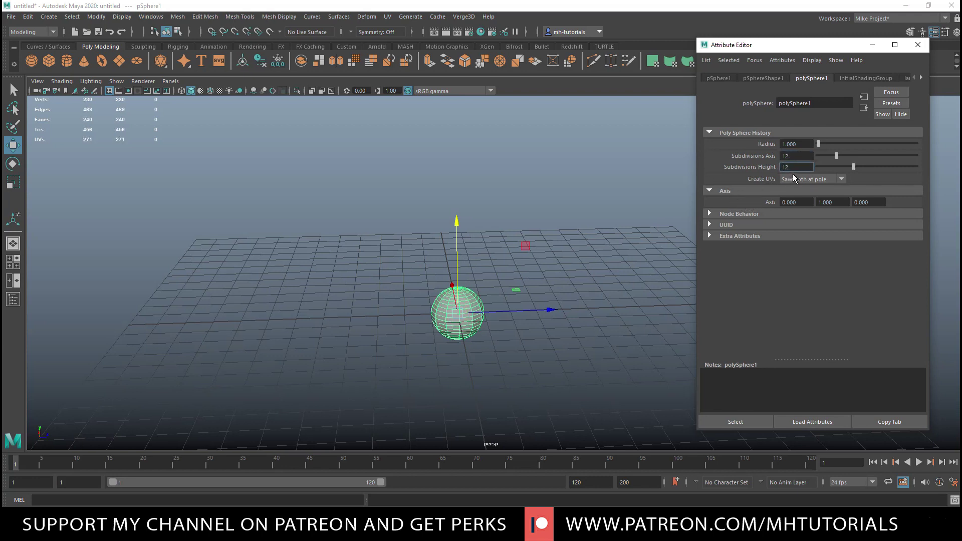
key("Return")
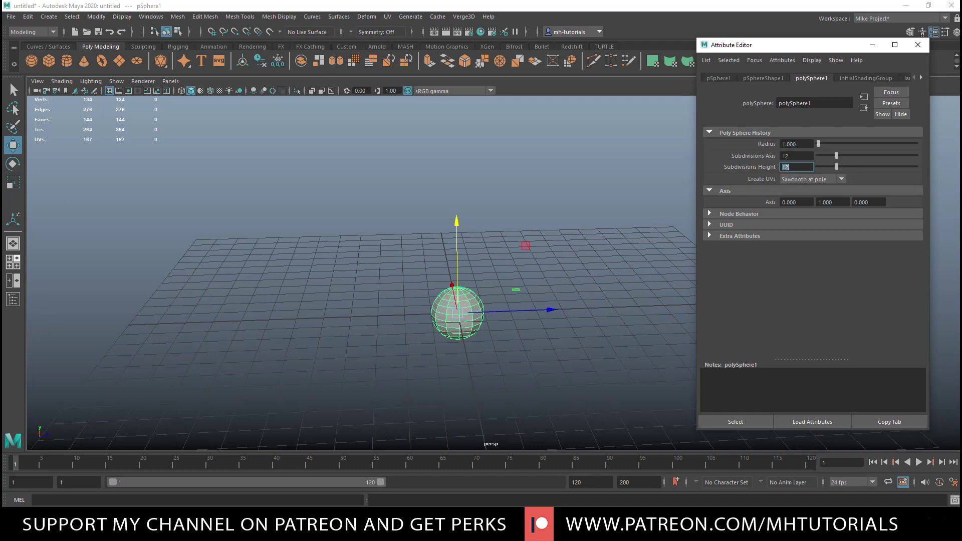
Delete the sphere's lower half in the front view to leave a dome, and return to the perspective view.
left_click(13, 261)
key("space")
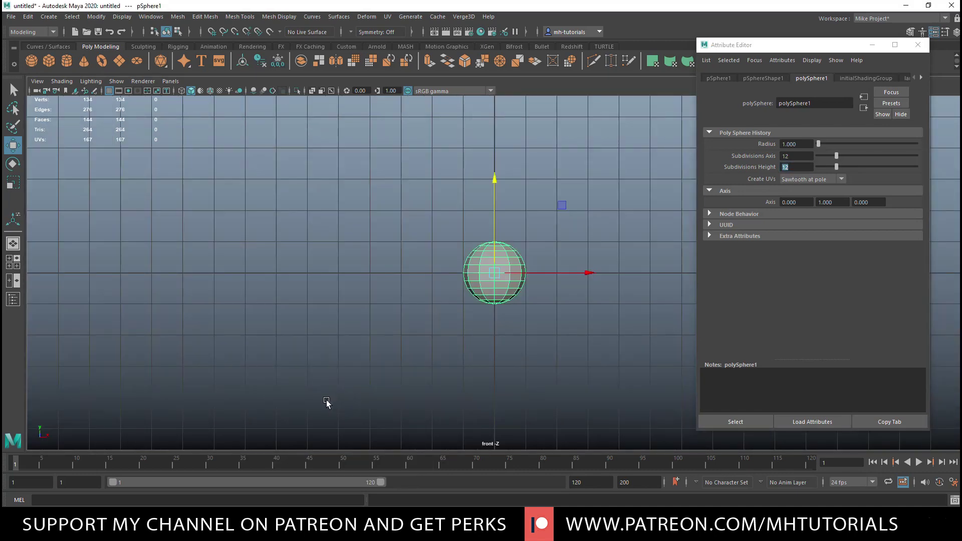
right_click_drag(454, 221, 453, 258)
left_click_drag(354, 337, 623, 284)
key("Delete")
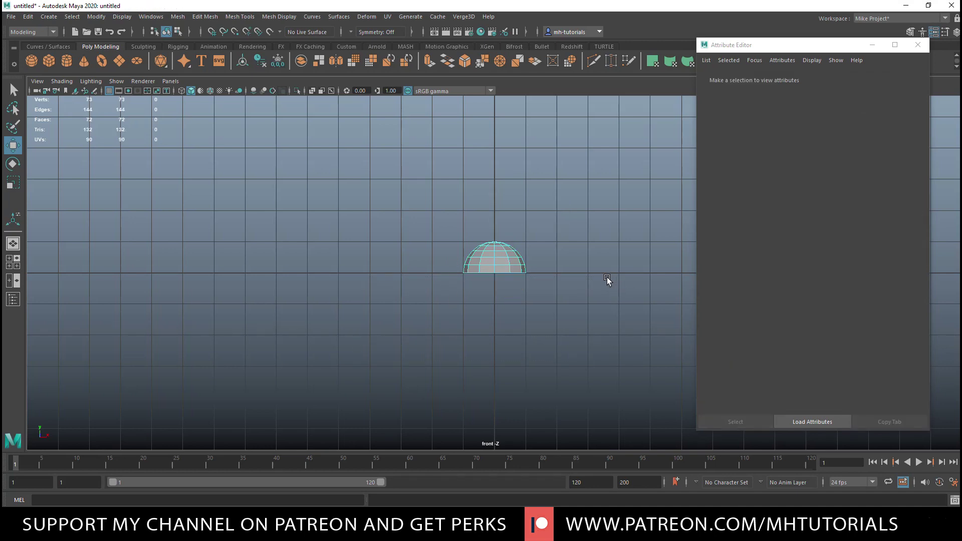
left_click(13, 262)
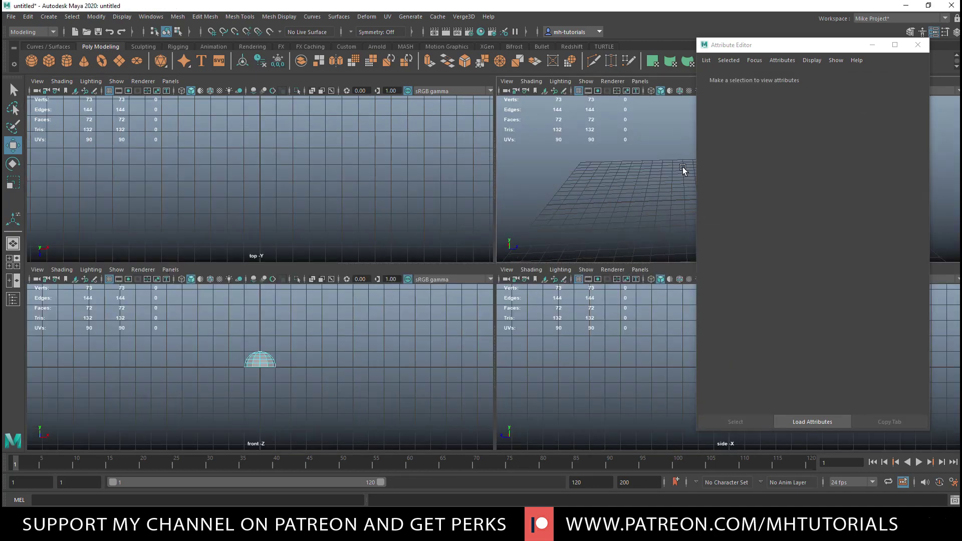
key("space")
left_click(918, 45)
scroll(537, 360, "up", 2)
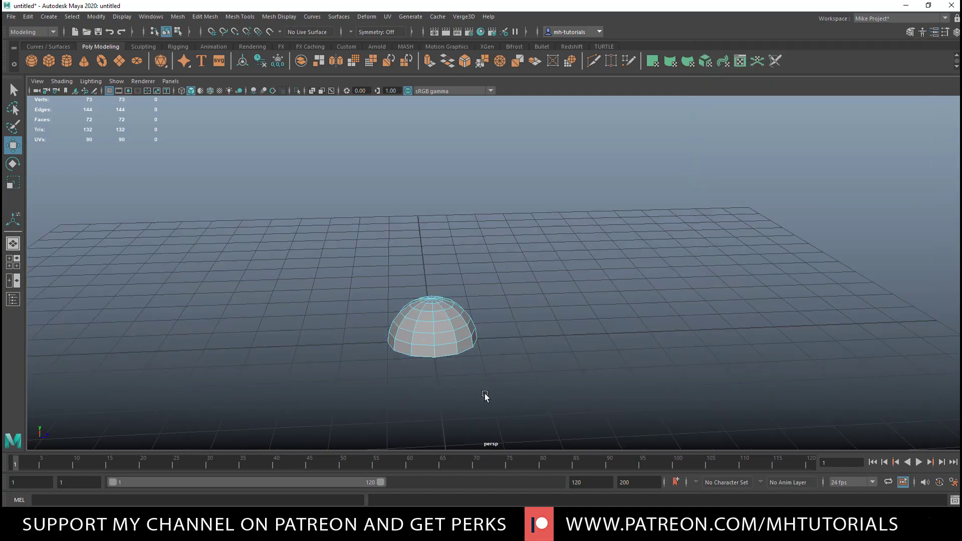
Preview the dome smoothed and switch back to its unsmoothed display.
middle_click_drag(486, 393, 535, 282, "alt")
scroll(510, 359, "up", 5)
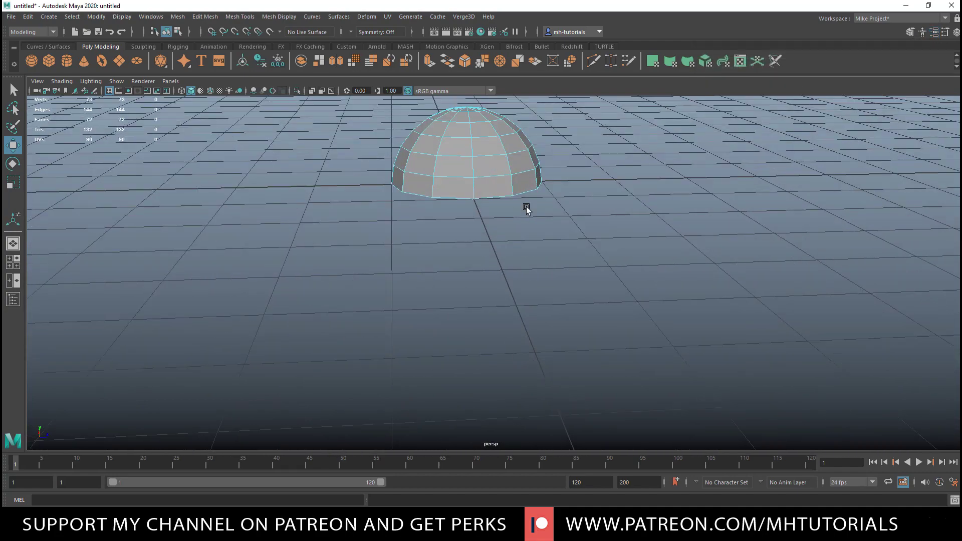
middle_click_drag(526, 210, 612, 200, "alt")
scroll(580, 376, "up", 4)
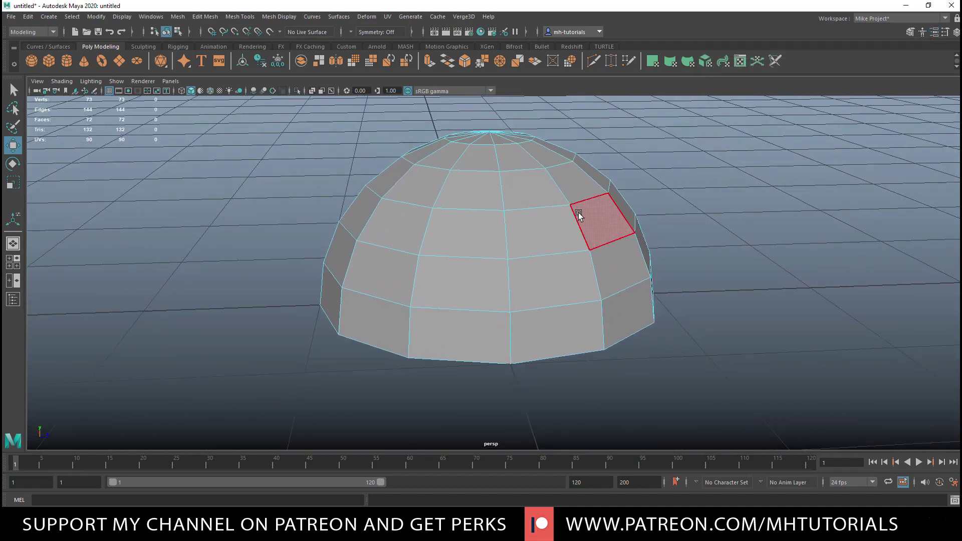
scroll(582, 213, "down", 3)
right_click_drag(552, 229, 590, 213)
key("3")
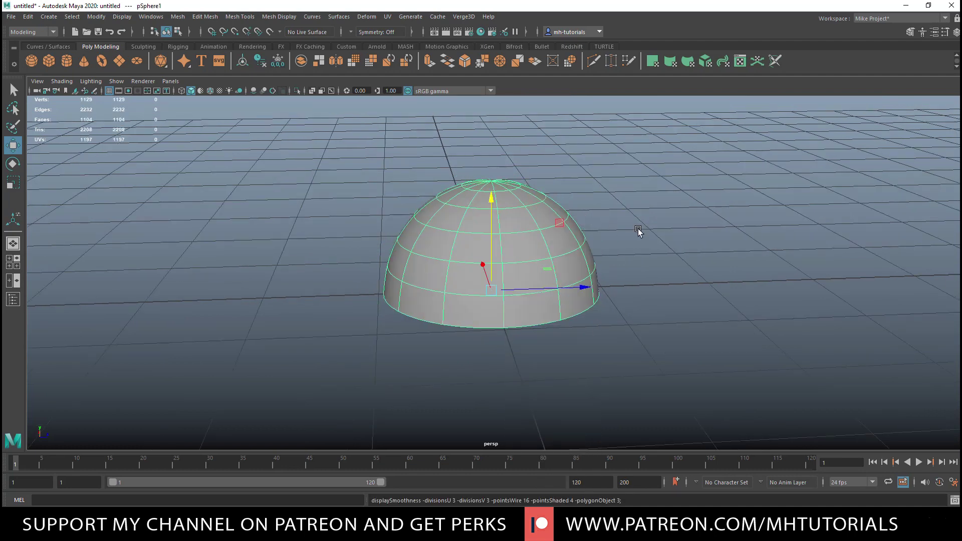
key("1")
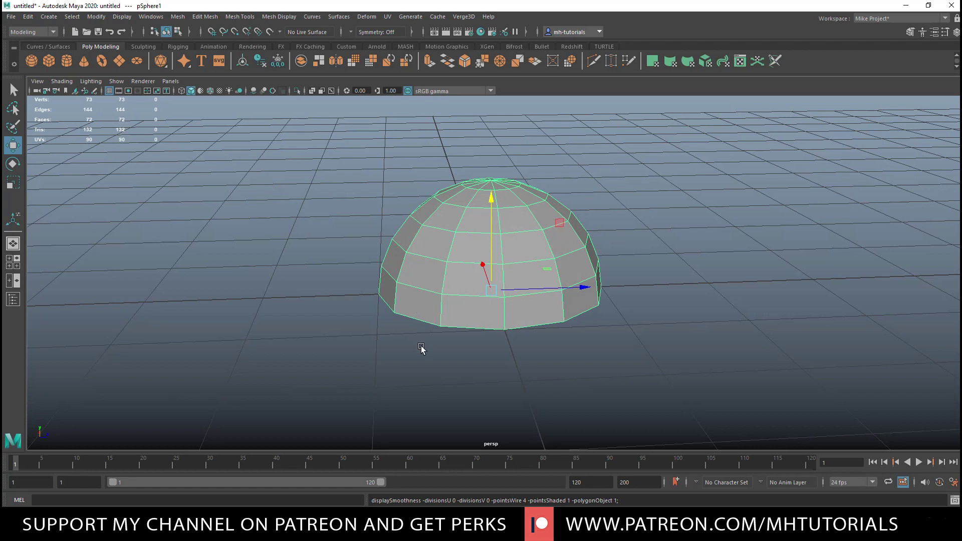
Extrude the dome's bottom border edge loop outward with a thickness of 0.1 to form a flat rim.
right_click_drag(412, 324, 424, 243)
left_click(426, 319)
double_click(425, 318)
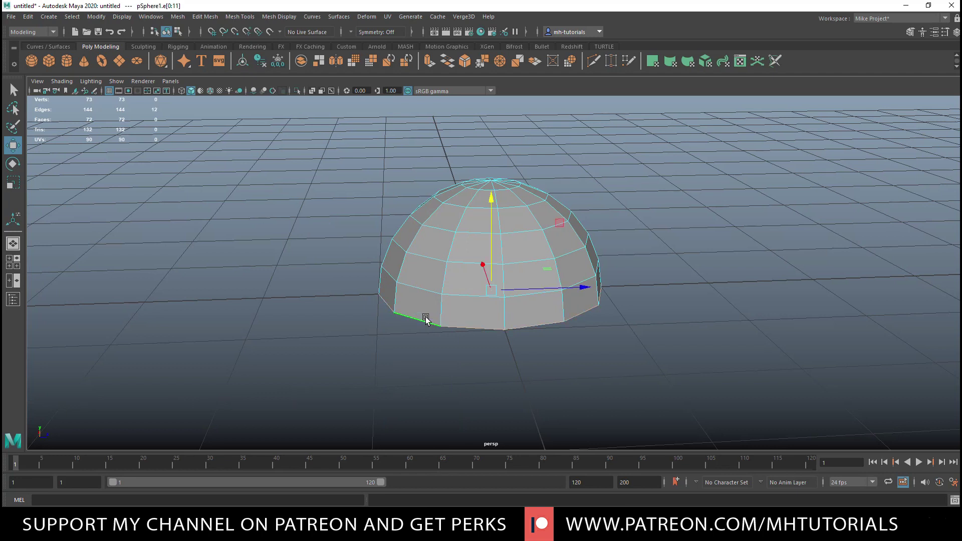
key("ctrl+e")
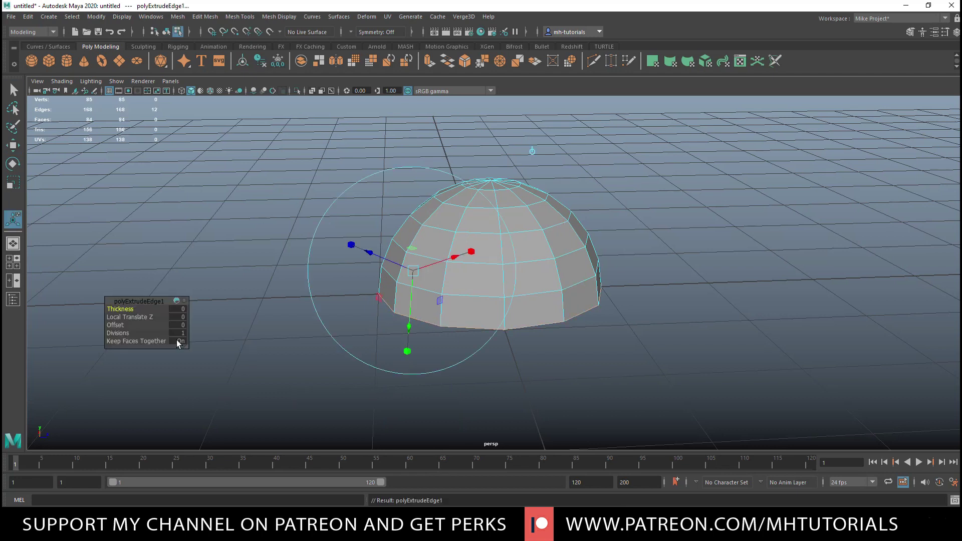
left_click_drag(115, 326, 125, 326)
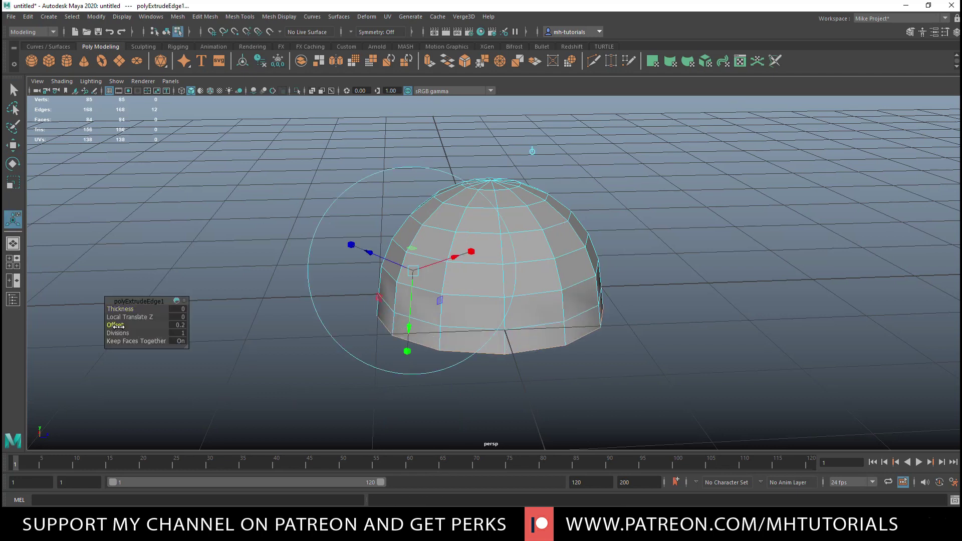
key("ctrl+z")
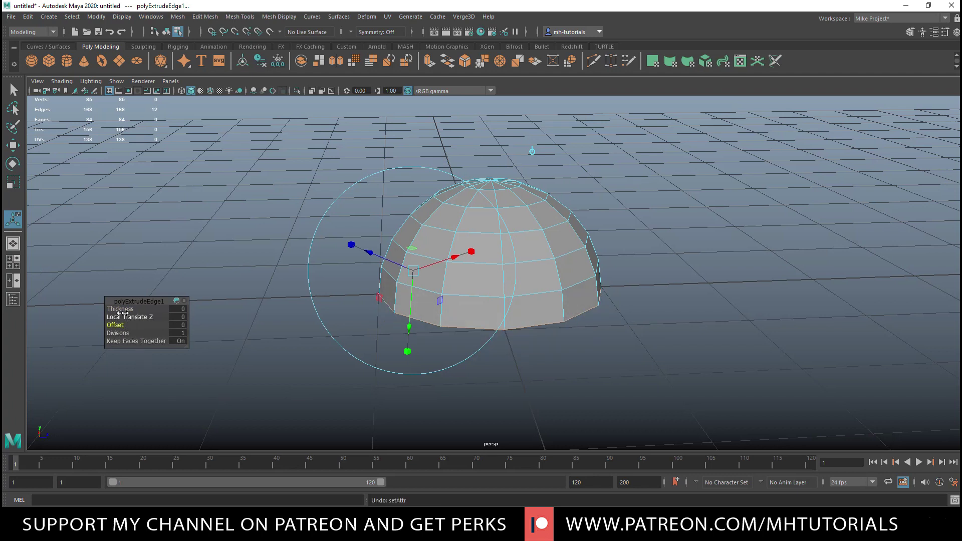
left_click_drag(117, 309, 121, 310)
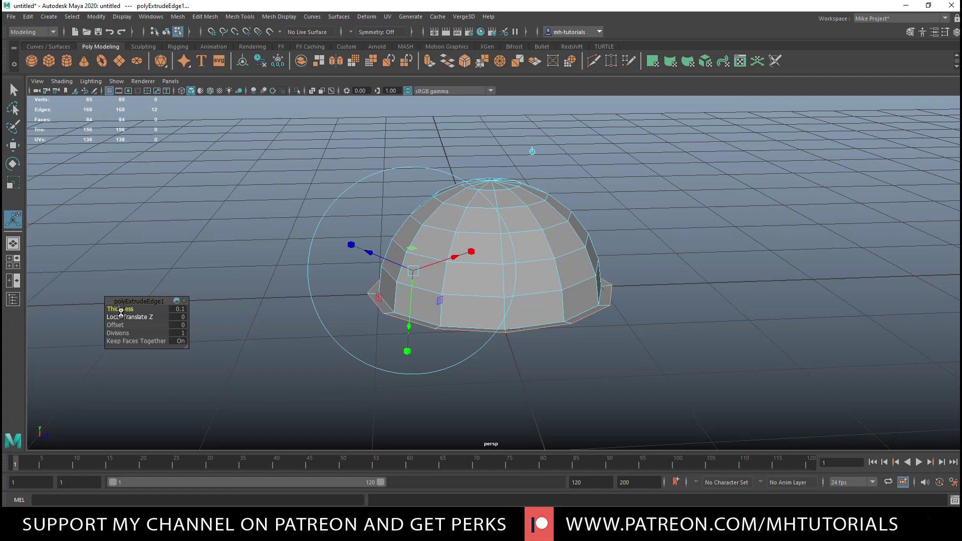
Extrude the rim's outer edge loop again and move it slightly upward to form a short lip.
key("ctrl+e")
key("w")
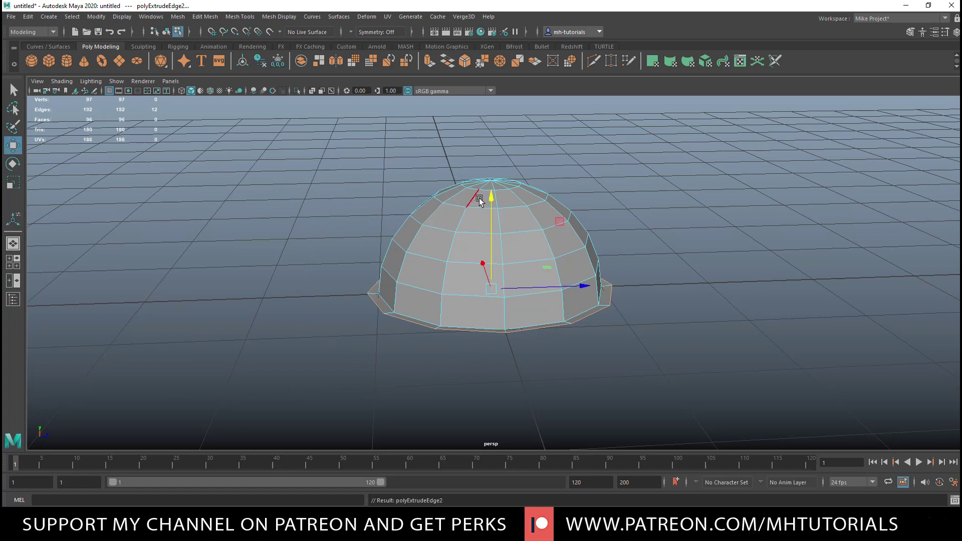
left_click_drag(490, 197, 492, 192)
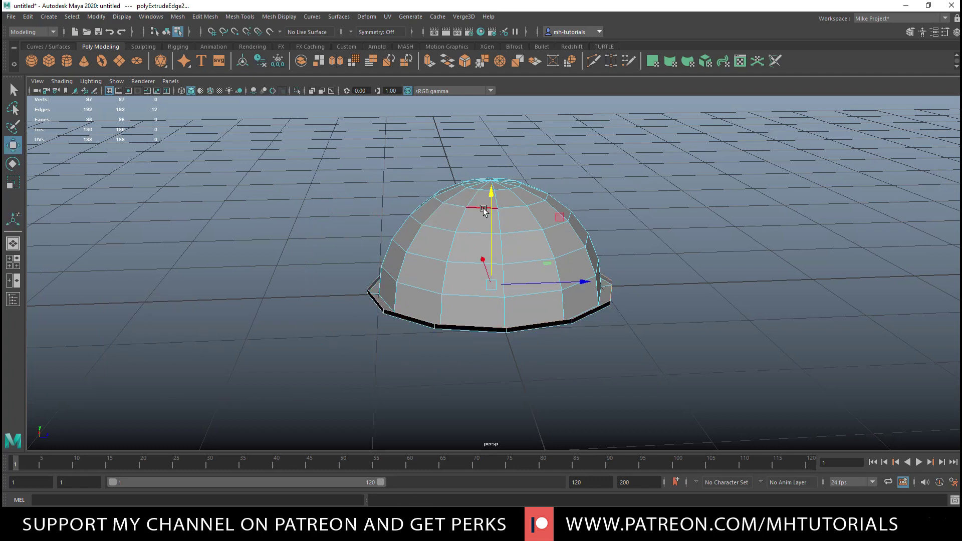
Extrude the lip's top edge loop and scale it slightly outward to give the lip a thickness.
key("ctrl+e")
key("r")
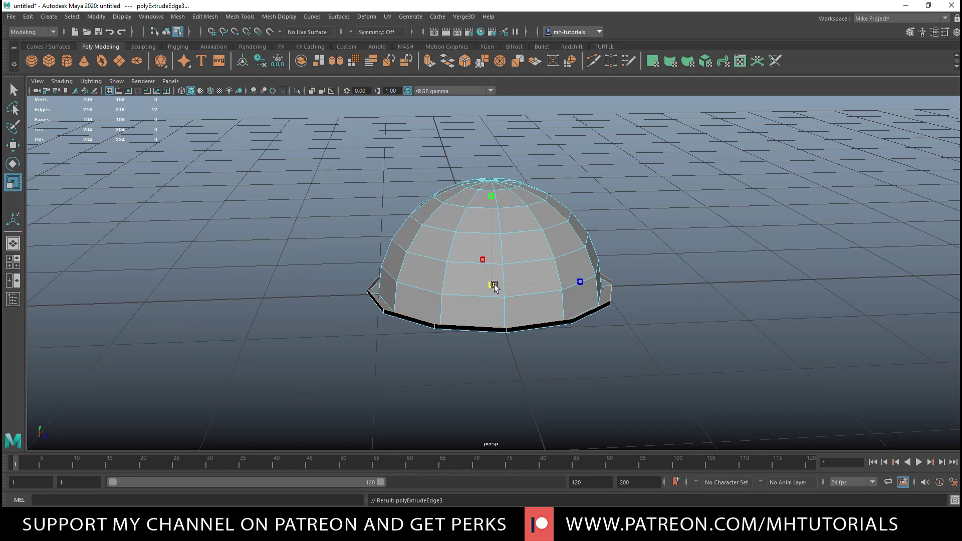
left_click_drag(494, 286, 497, 289)
Extrude the lip's outer edge loop once more and move it down to form the gutter's outer wall.
key("ctrl+e")
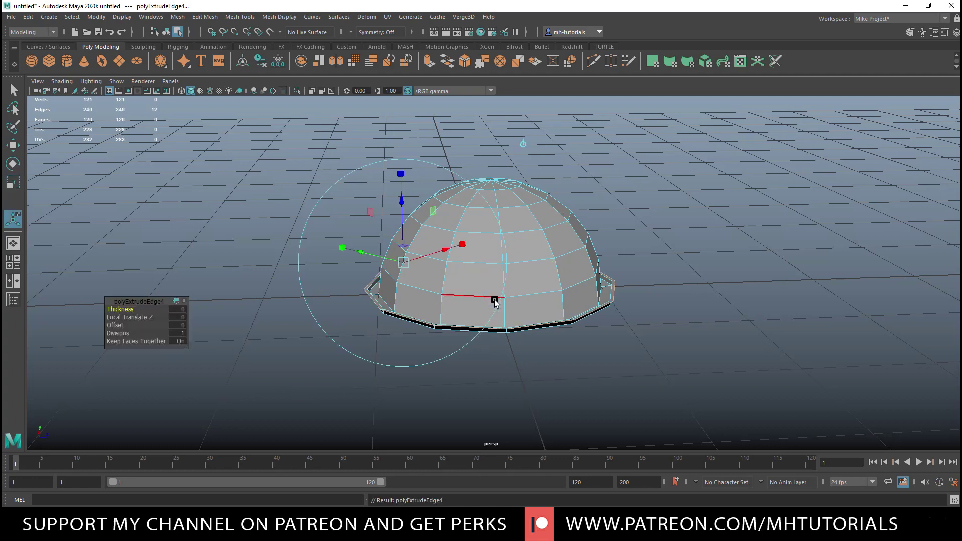
key("w")
left_click_drag(493, 201, 494, 200)
scroll(609, 366, "up", 2)
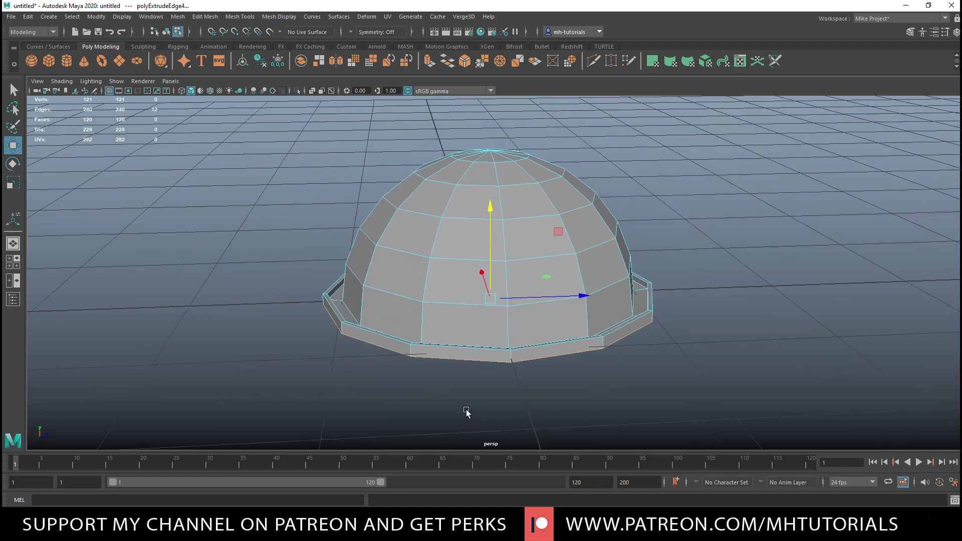
left_click_drag(395, 408, 419, 404, "alt")
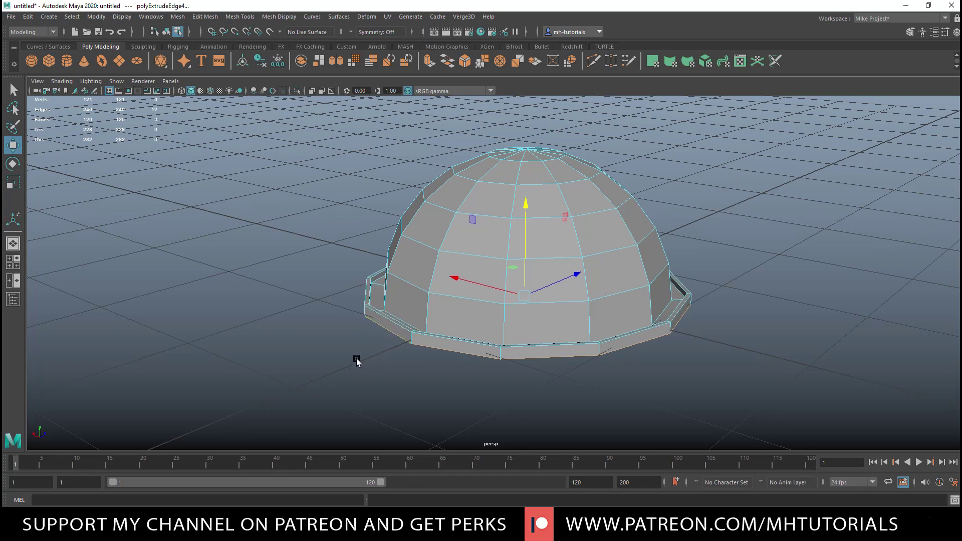
scroll(356, 359, "up", 3)
scroll(354, 365, "down", 3)
mouse_move(282, 349)
left_mouse_down("alt")
mouse_move(318, 365)
mouse_move(280, 358)
left_mouse_up("alt")
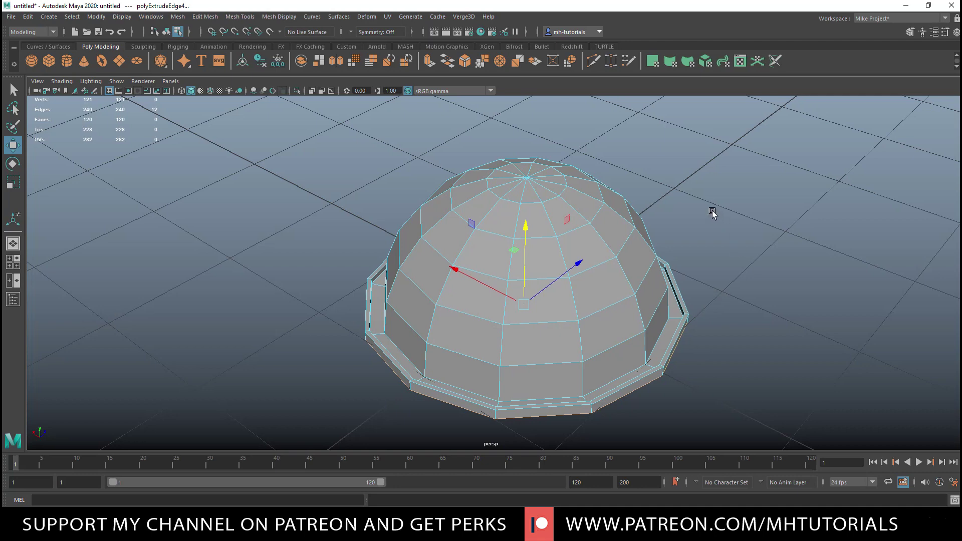
left_click_drag(713, 213, 691, 331, "alt")
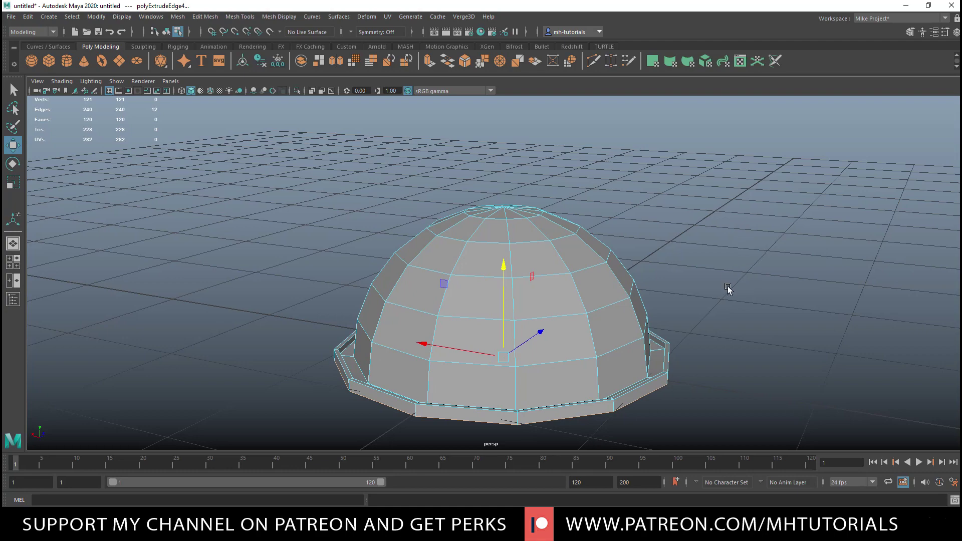
Delete the finished dome mesh to empty the scene.
key("Delete")
scroll(554, 223, "down", 3)
scroll(369, 335, "down", 3)
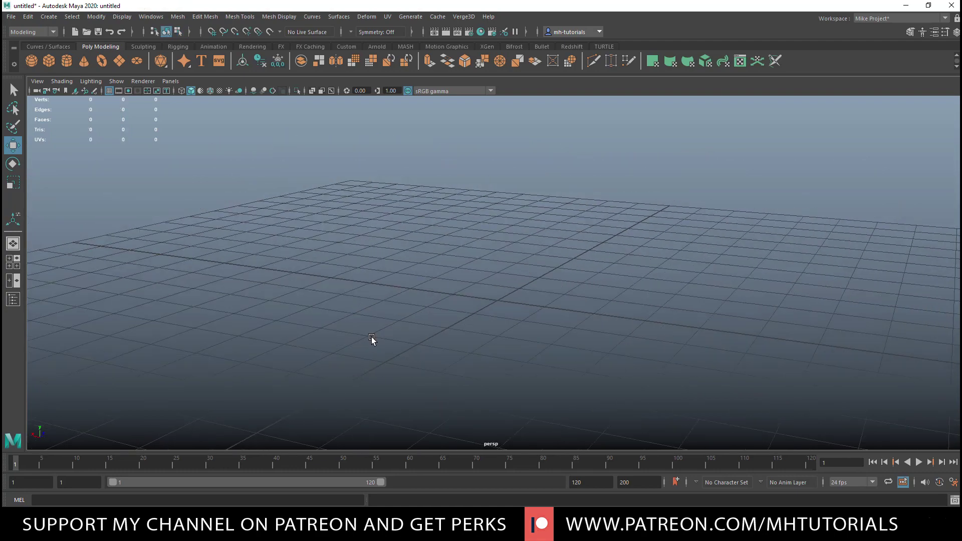
left_click_drag(371, 337, 340, 340, "alt")
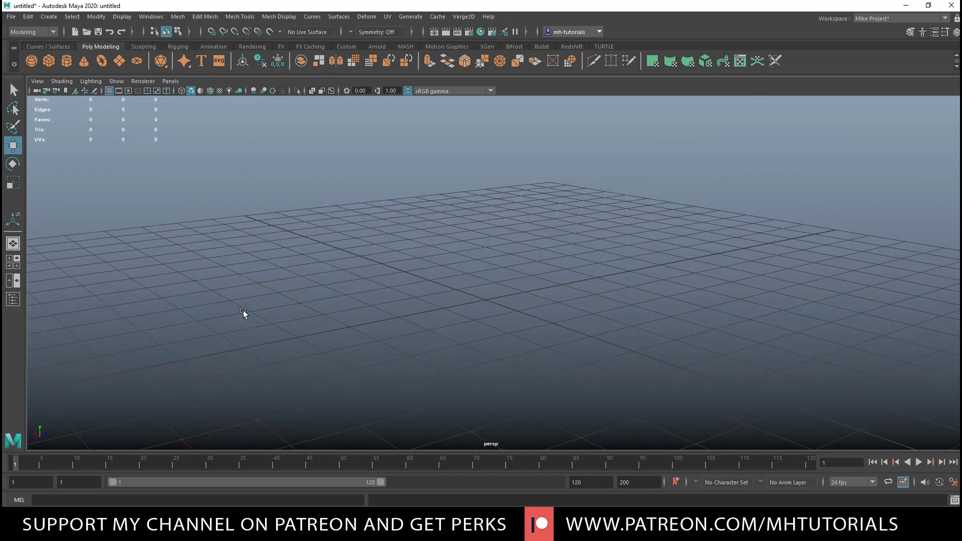
Create a polygon plane with 5 width subdivisions and 5 height subdivisions.
left_click(119, 61)
left_click_drag(406, 229, 408, 233, "alt")
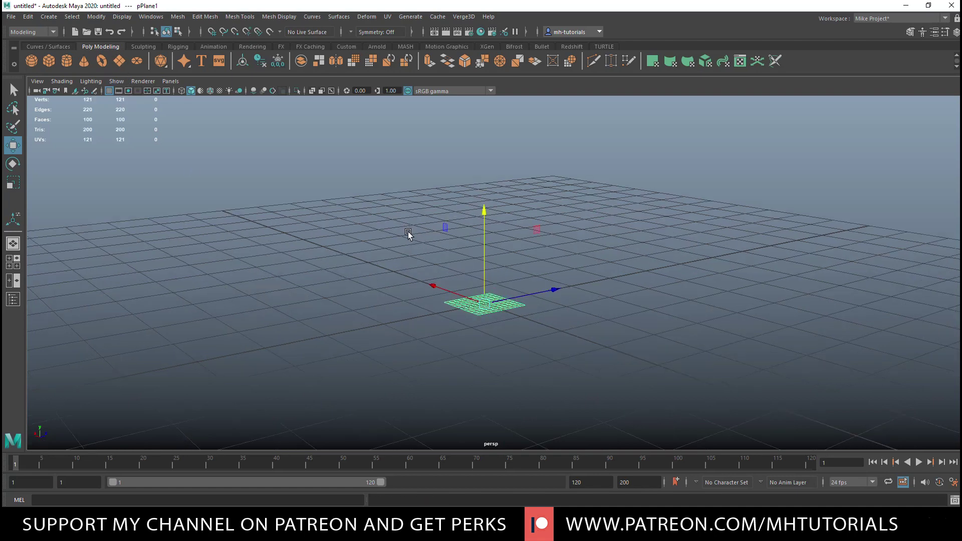
key("r")
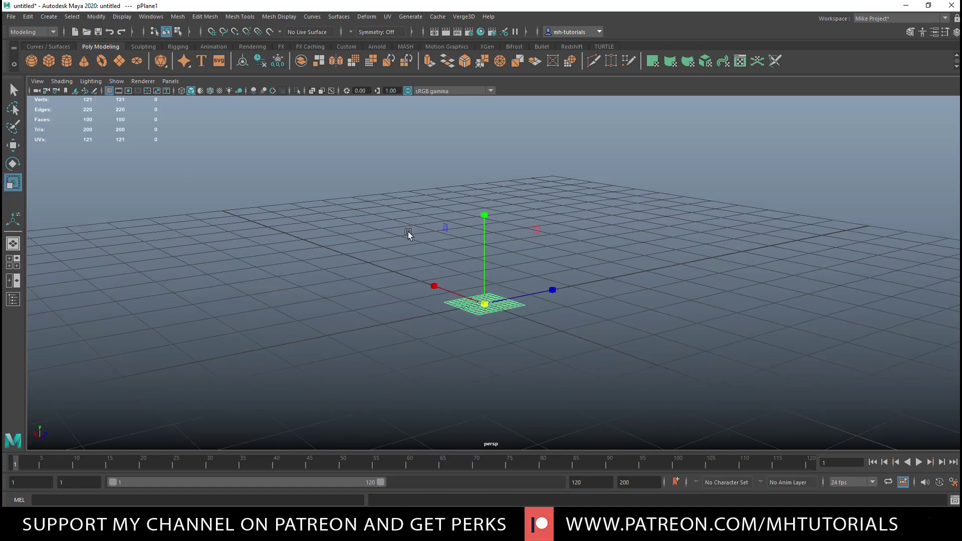
key("ctrl+a")
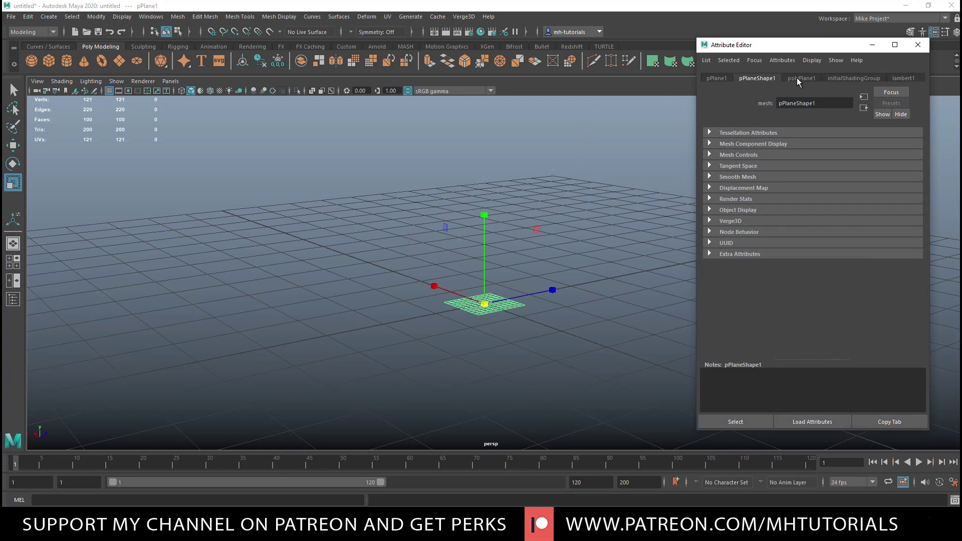
left_click(801, 79)
left_click(806, 168)
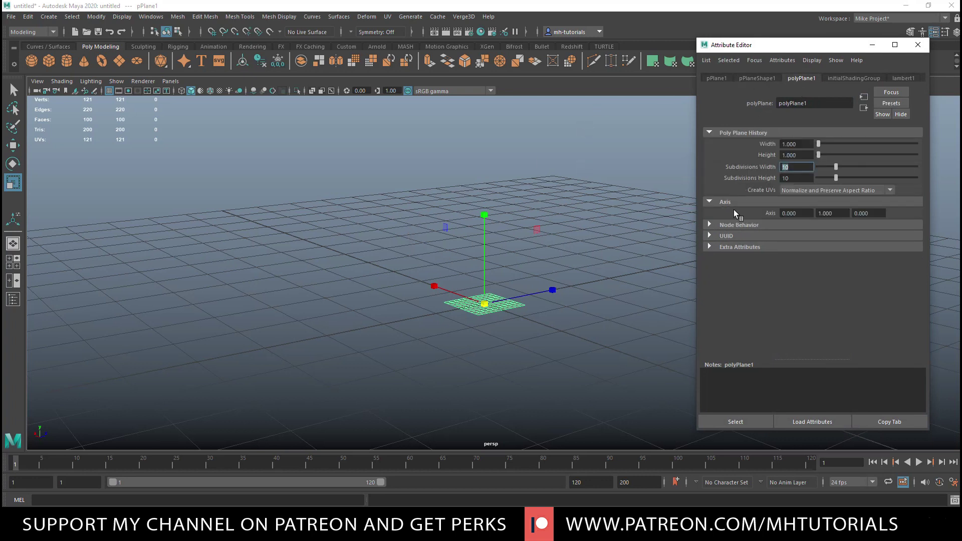
key("Tab")
type("5")
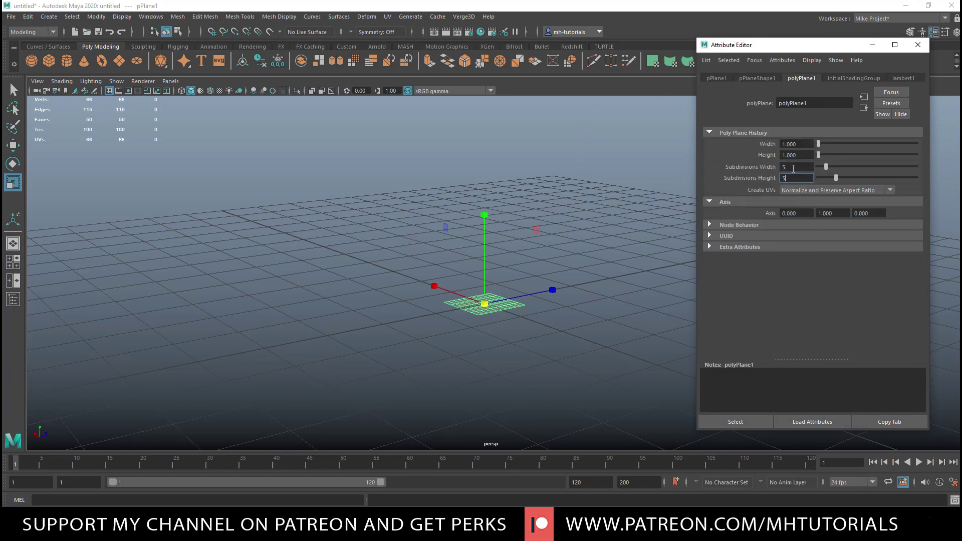
key("Tab")
Scale the plane up uniformly to about five times its size and close the Attribute Editor.
scroll(477, 343, "up", 5)
scroll(477, 344, "down", 1)
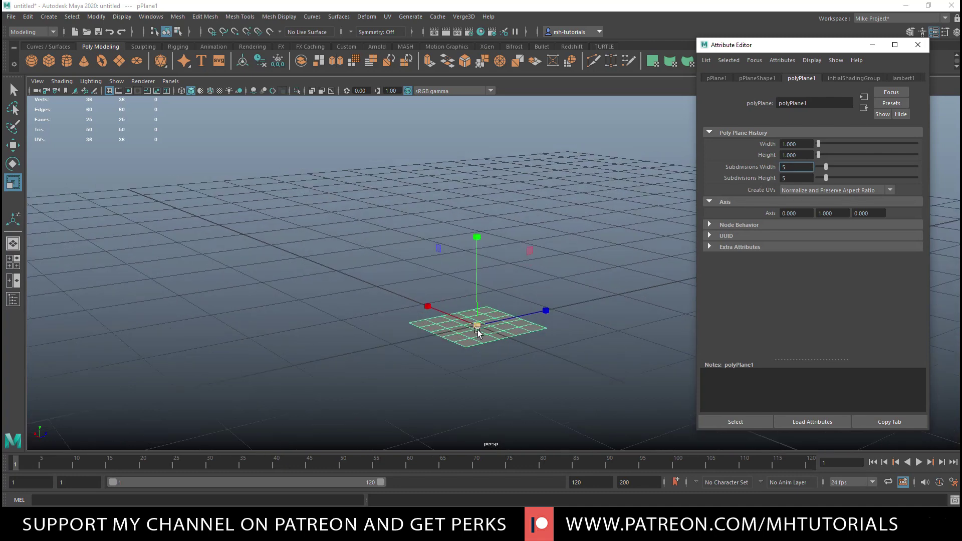
left_click_drag(477, 327, 745, 329)
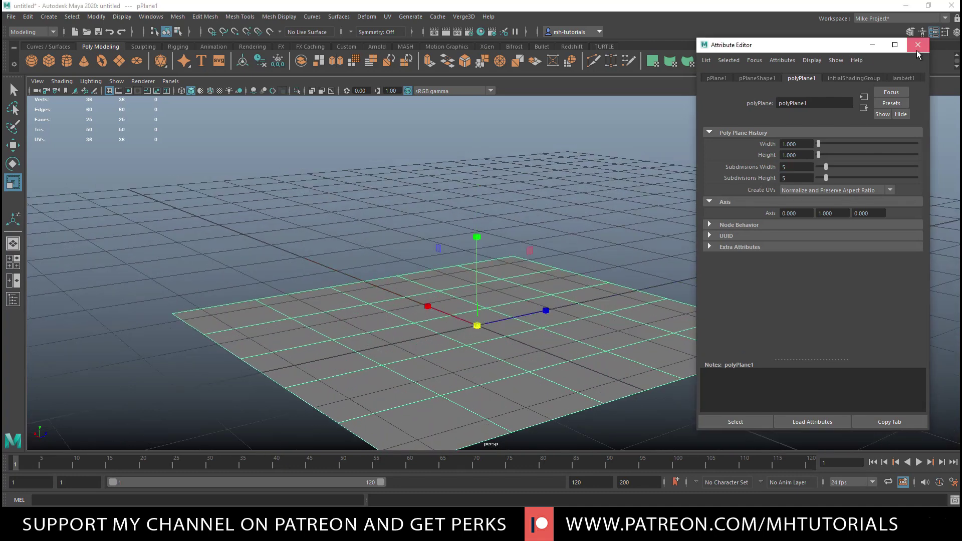
left_click(919, 45)
scroll(692, 236, "down", 3)
scroll(689, 303, "up", 1)
left_click_drag(690, 303, 660, 312, "alt")
Select the plane's first interior edge loop near one end and raise it high above the grid as the roof's peak.
right_click_drag(366, 265, 365, 256)
right_click(369, 264)
left_click(369, 236)
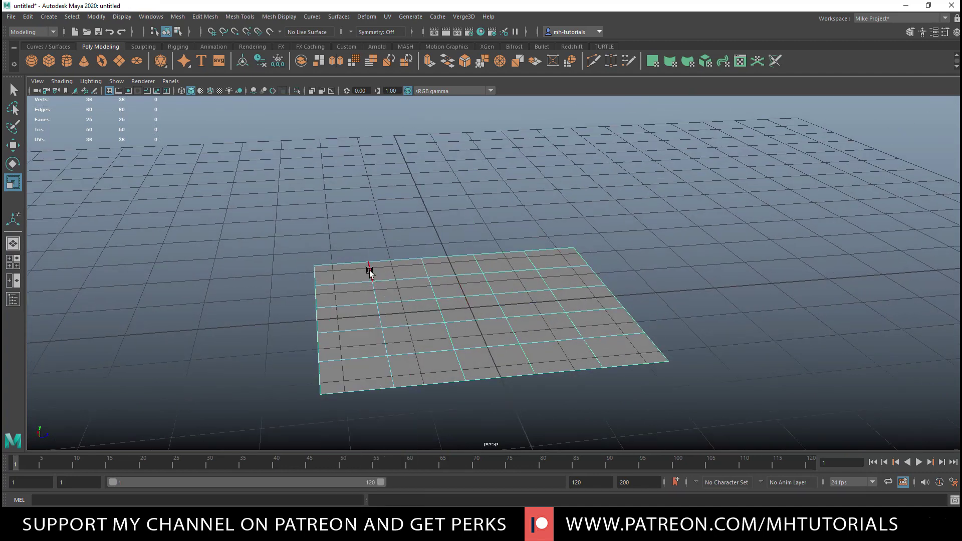
left_click(370, 277)
left_click_drag(399, 361, 454, 359, "alt")
key("w")
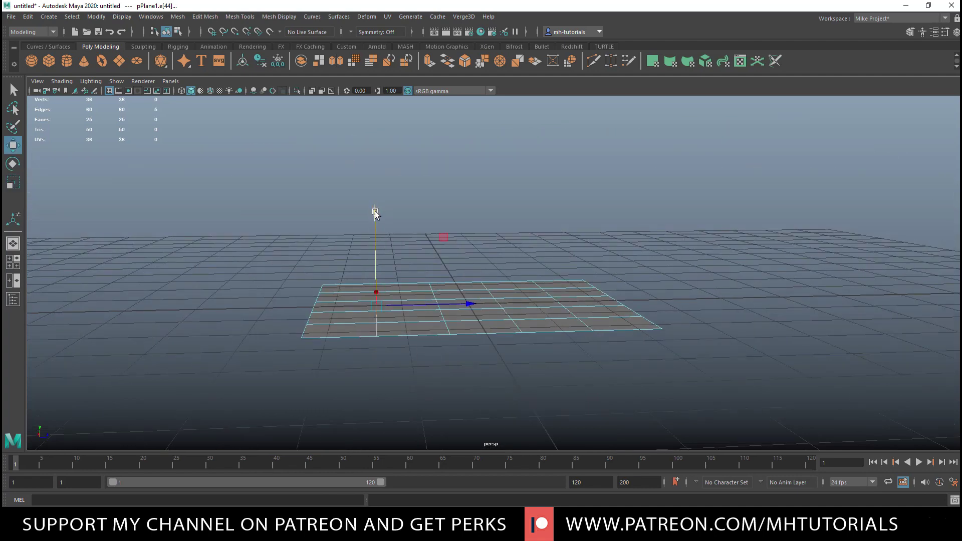
left_click_drag(375, 215, 381, 69)
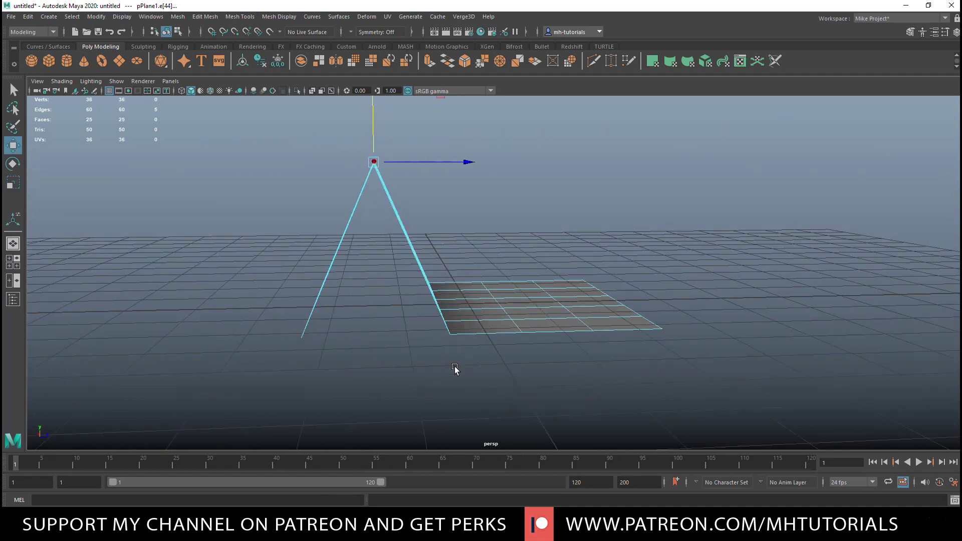
Raise the second interior edge loop to just below the peak and the third loop to a much lower height.
left_click_drag(456, 369, 441, 348, "alt")
left_click(427, 322)
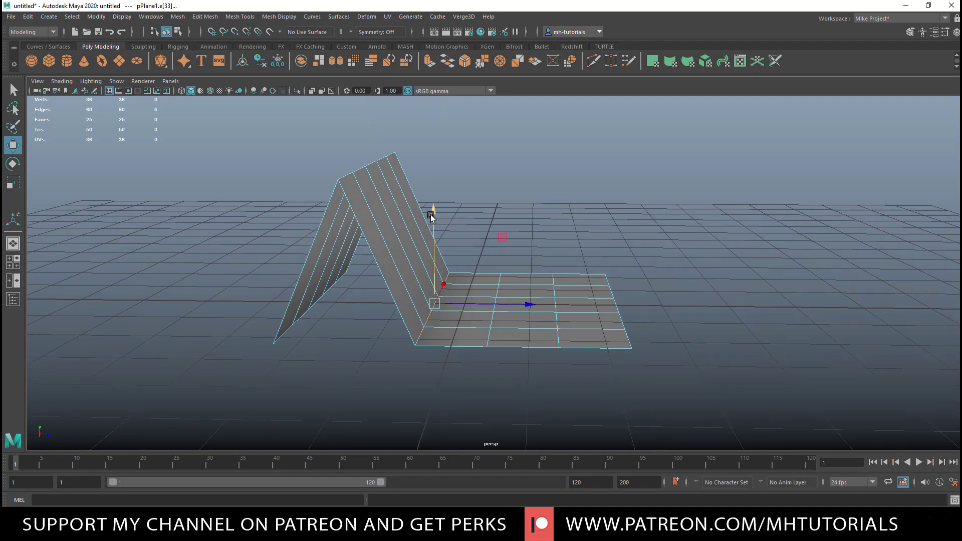
left_click_drag(432, 209, 430, 98)
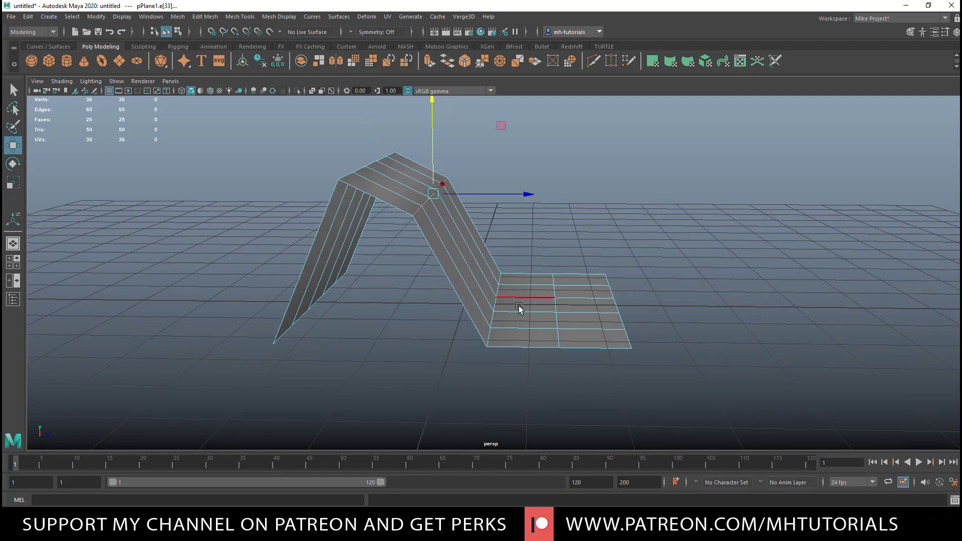
left_click(493, 305)
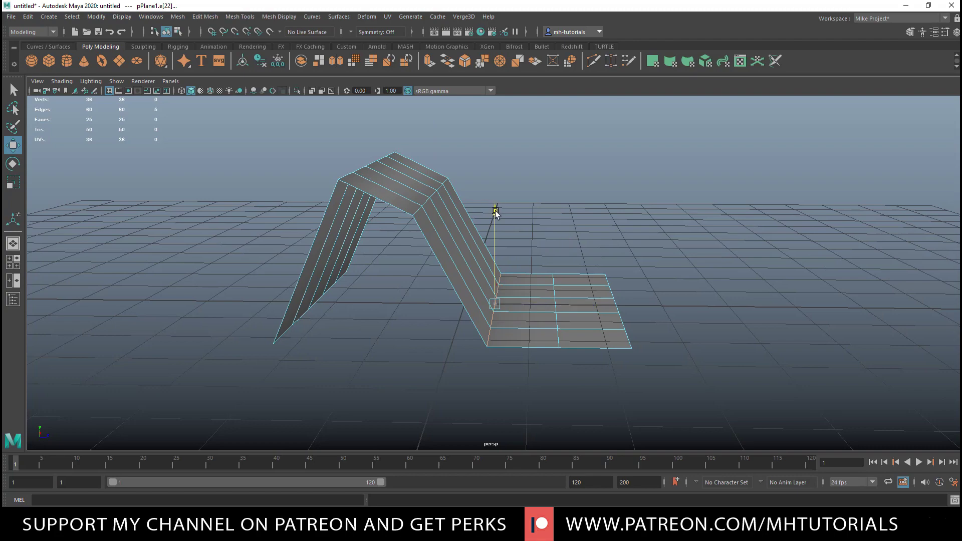
left_click_drag(496, 211, 498, 169)
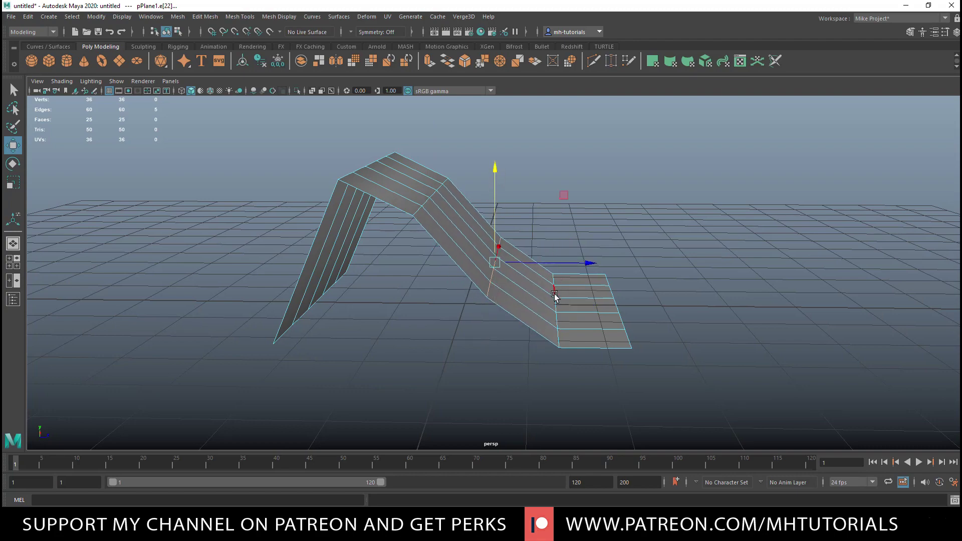
Insert one centred edge loop across the steep end slope with the Insert Edge Loop tool and close its settings.
left_click_drag(545, 307, 472, 379, "alt")
key("g")
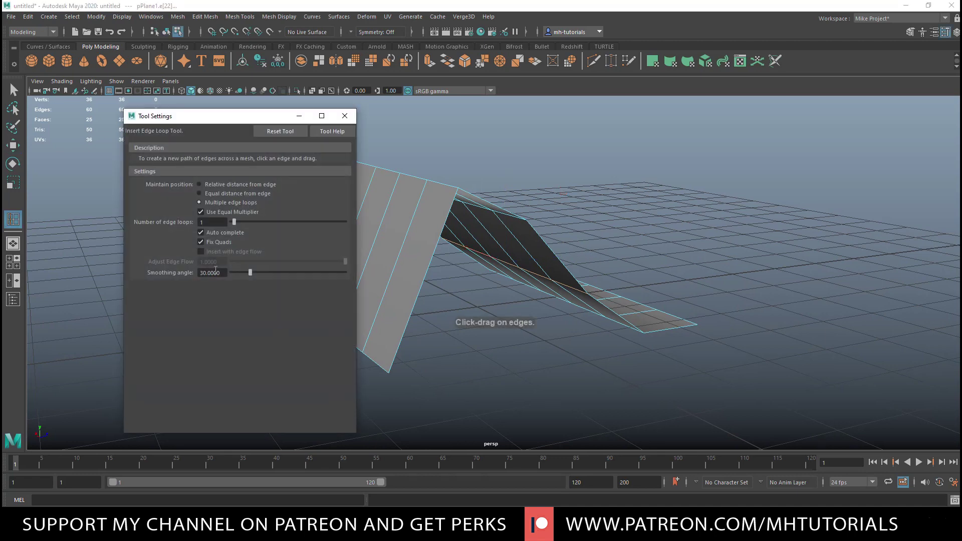
left_click(420, 288)
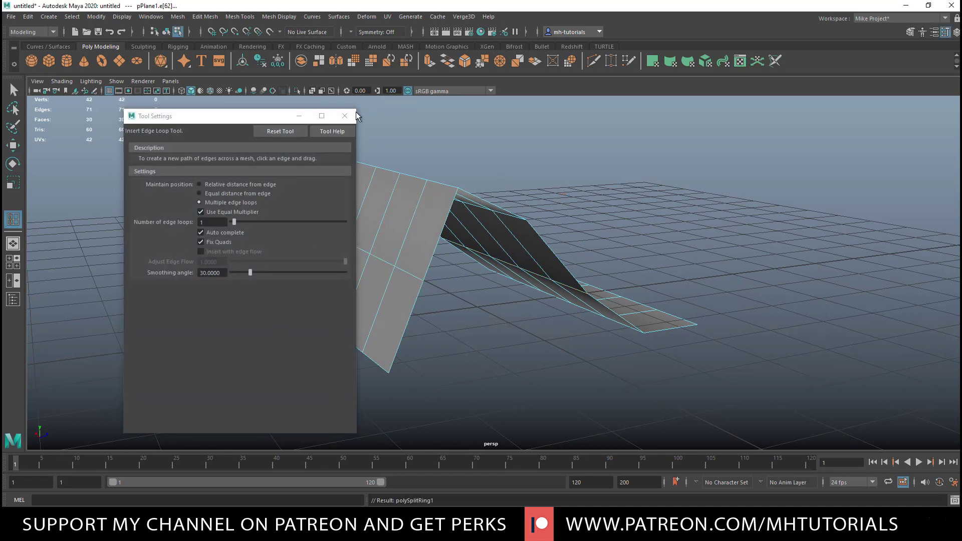
left_click(343, 117)
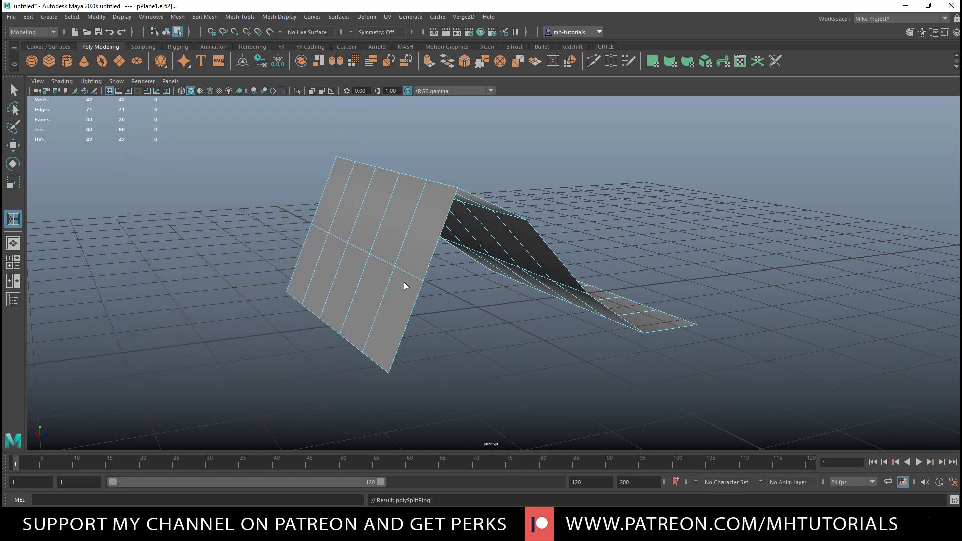
Move the new edge loop horizontally outward until the slope's lower half stands vertical.
key("q")
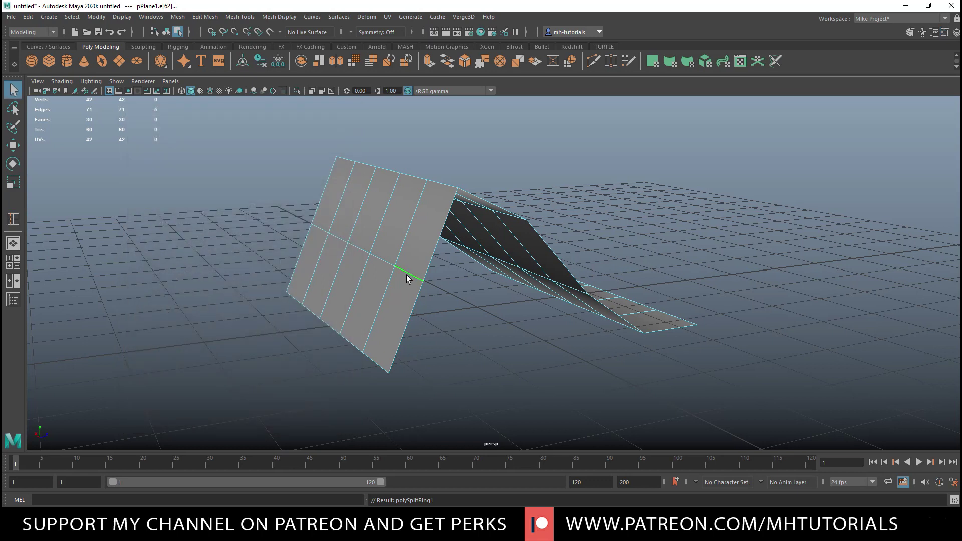
double_click(406, 275)
key("w")
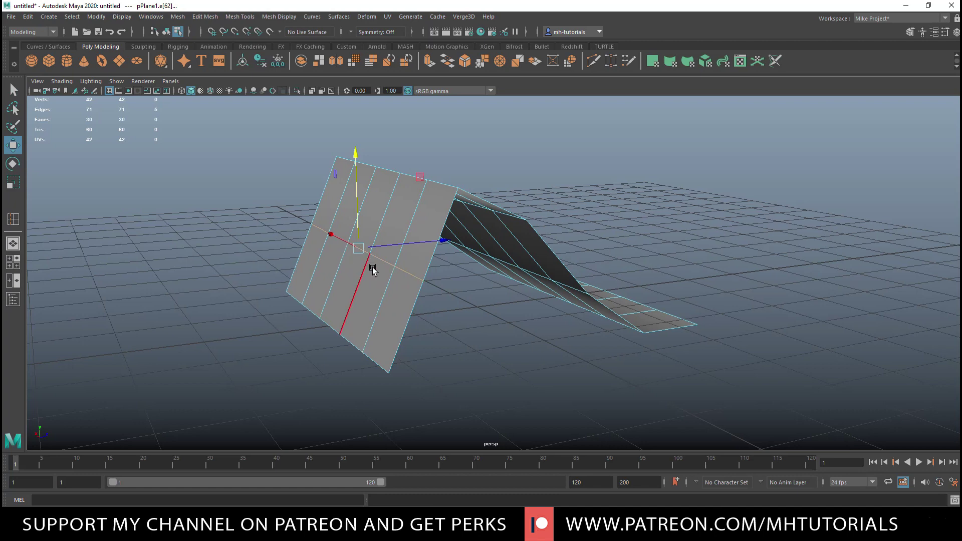
left_click_drag(441, 243, 413, 245)
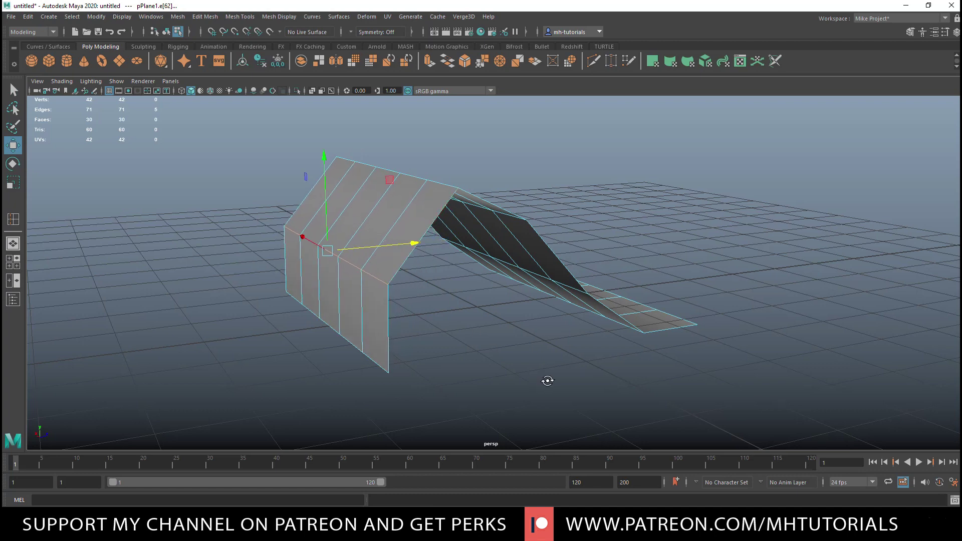
Lower the peak edge loop to the level of the second interior loop so the roof gets a flat top strip.
mouse_move(545, 383)
left_mouse_down("alt")
mouse_move(472, 378)
mouse_move(554, 376)
mouse_move(569, 386)
mouse_move(516, 383)
mouse_move(527, 387)
mouse_move(531, 374)
mouse_move(533, 384)
mouse_move(560, 382)
mouse_move(526, 381)
mouse_move(539, 389)
left_mouse_up("alt")
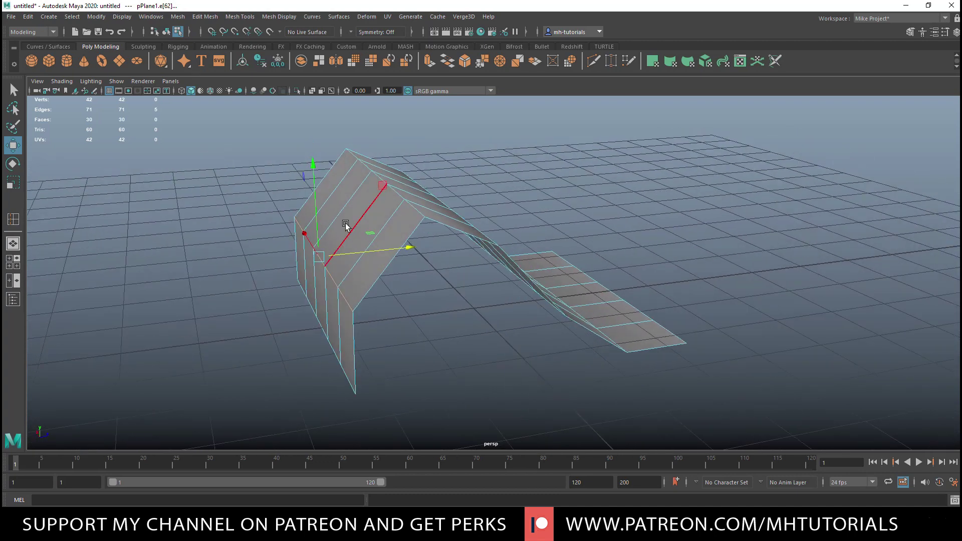
left_click(415, 214)
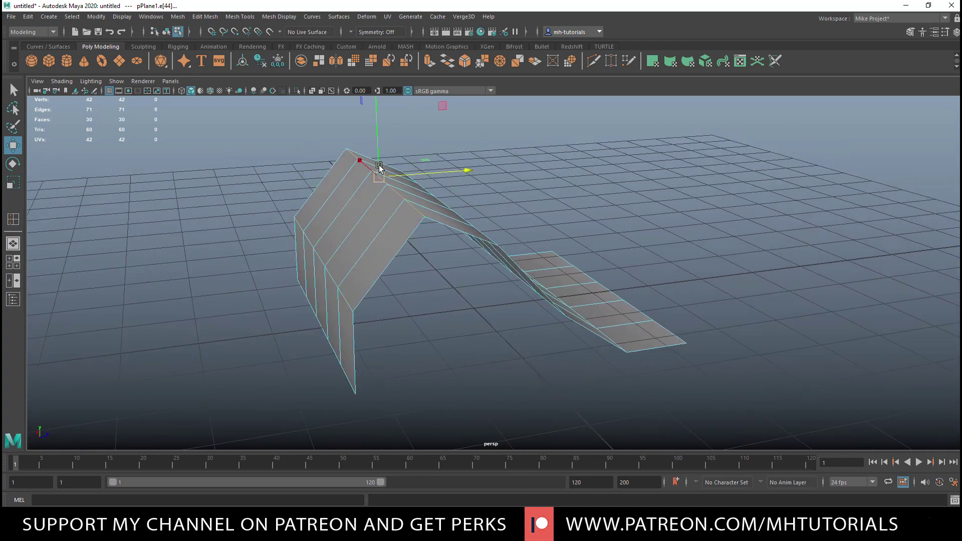
left_click_drag(376, 115, 381, 135)
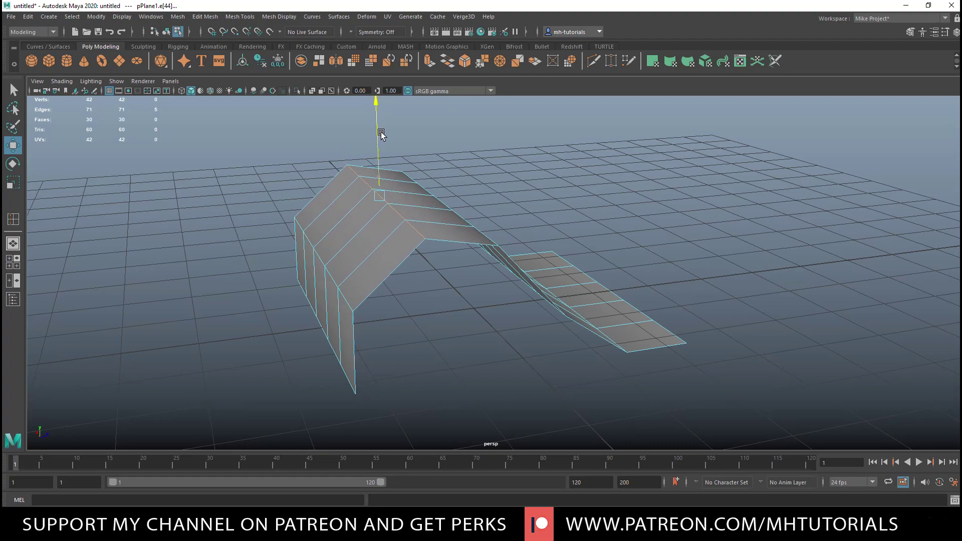
left_click_drag(460, 357, 608, 395, "alt")
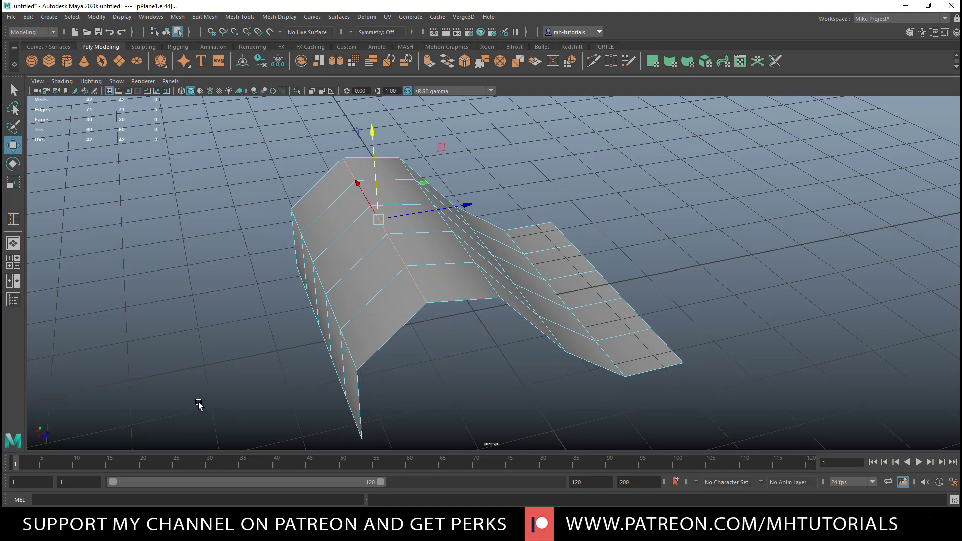
left_click_drag(195, 363, 675, 343, "alt")
scroll(337, 387, "down", 3)
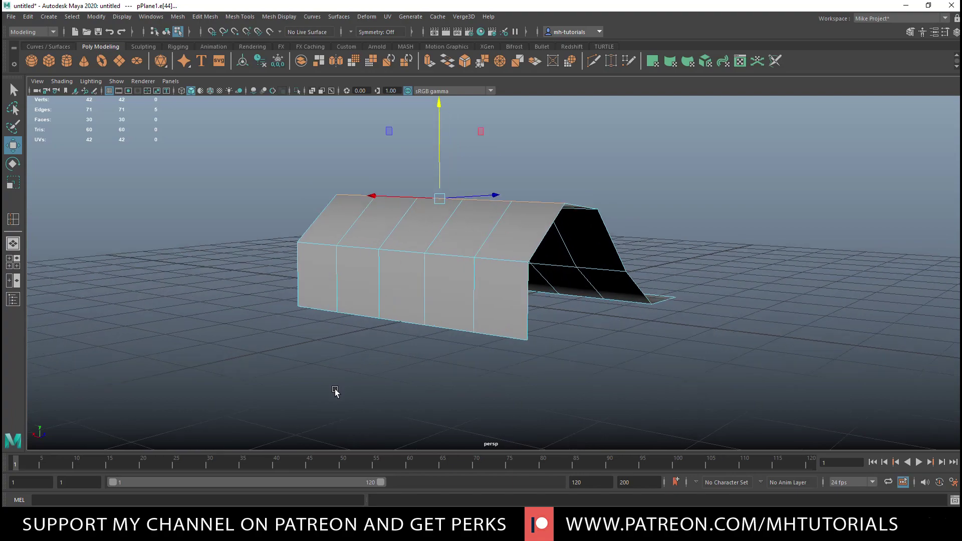
left_click_drag(294, 368, 199, 384, "alt")
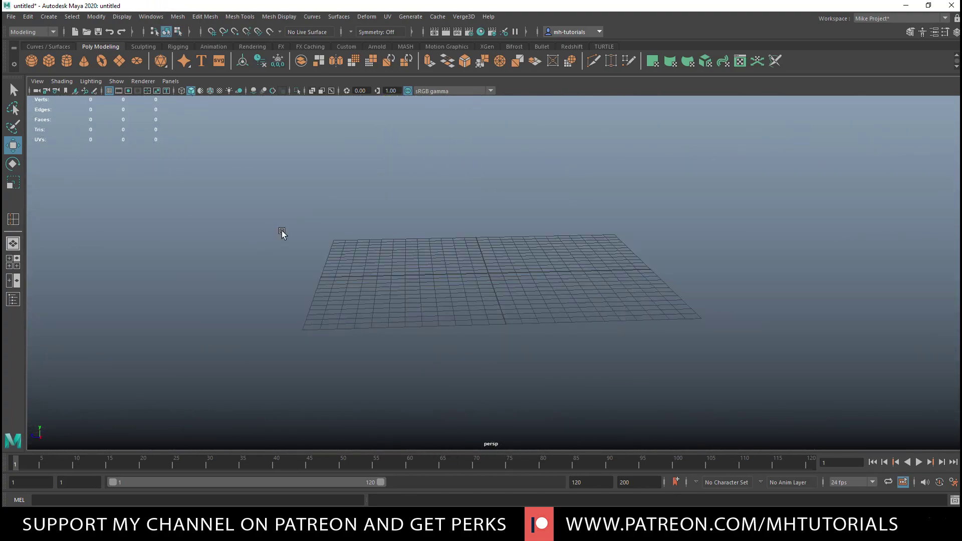
Create a new polygon plane with 10 by 10 subdivisions at the centre of the grid.
left_click(124, 68)
scroll(530, 344, "up", 5)
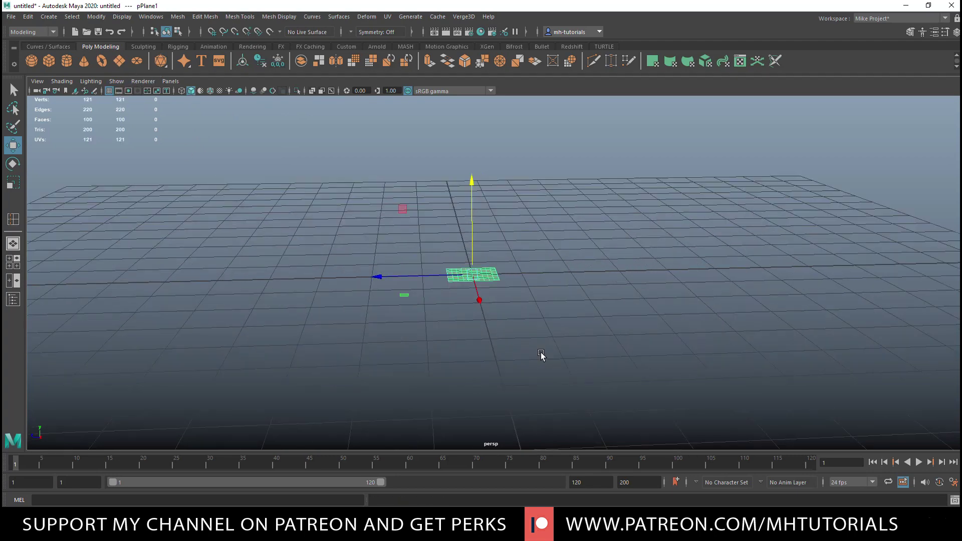
scroll(540, 353, "up", 5)
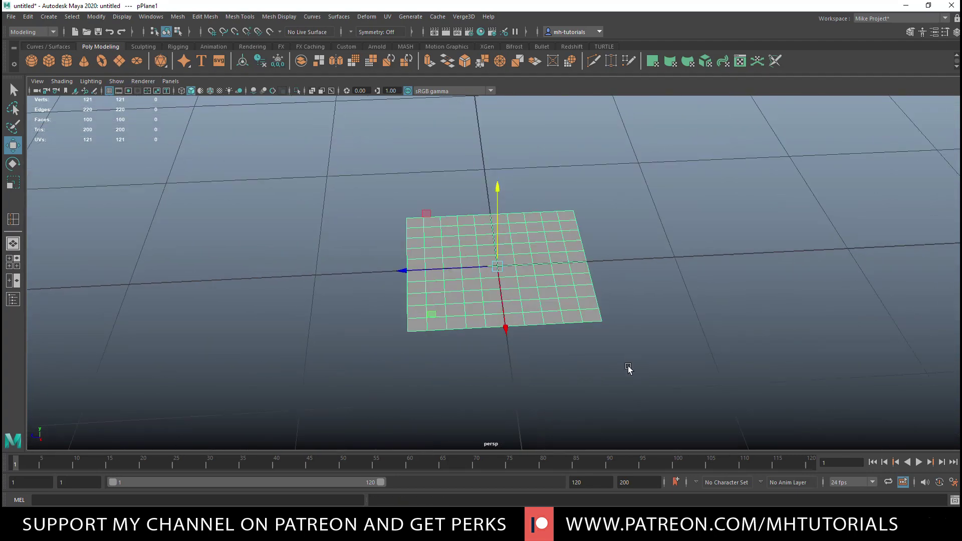
In the front view, select every second interior row of the plane's vertices and raise them slightly into a zigzag profile.
left_click(13, 261)
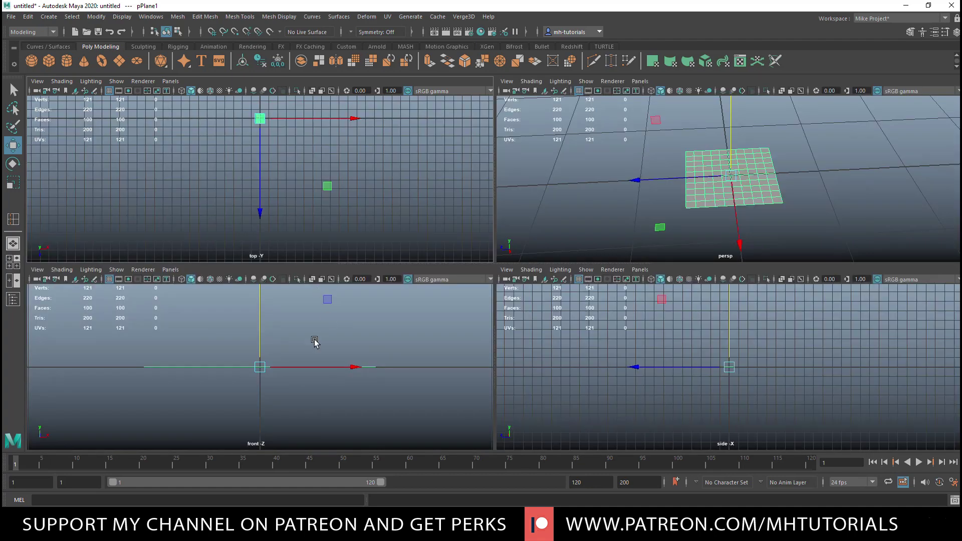
key("space")
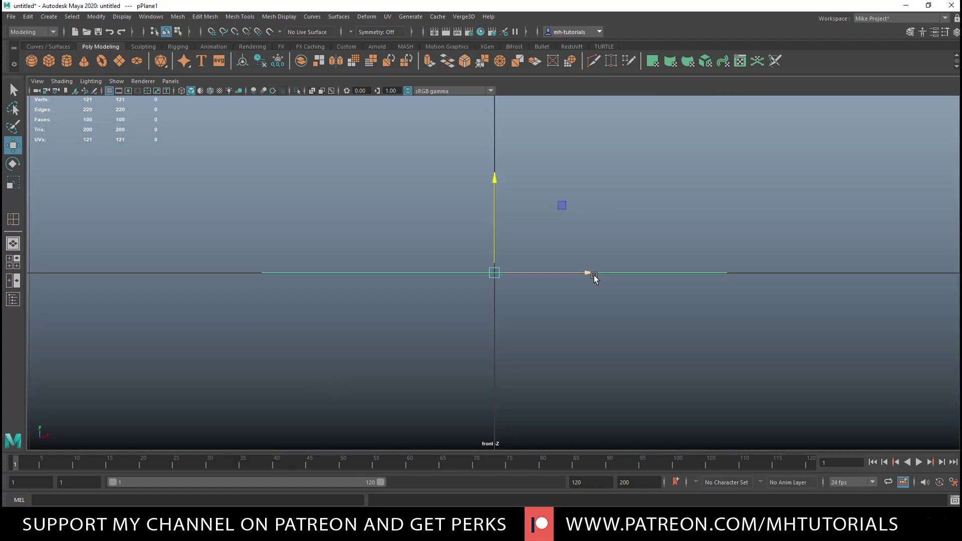
right_click(680, 243)
right_click_drag(681, 242, 646, 242)
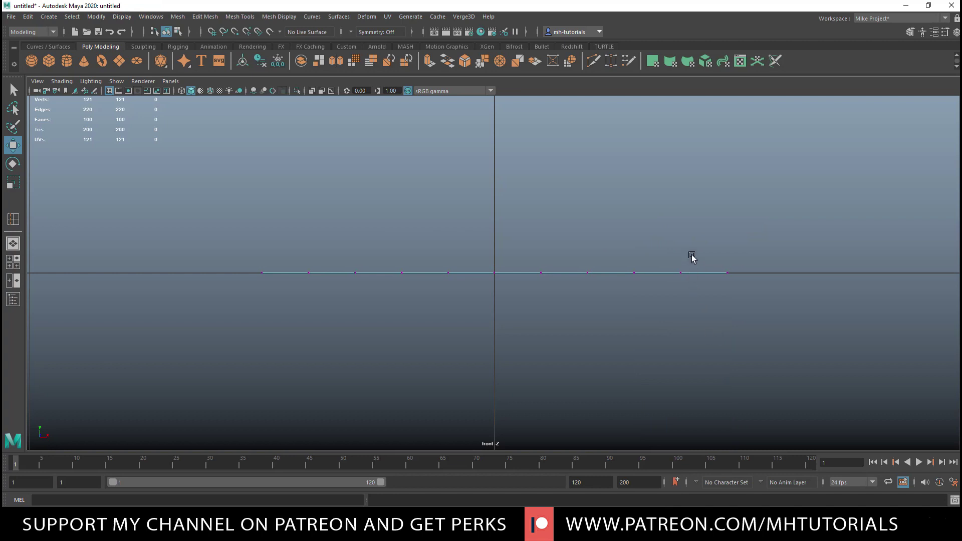
left_click_drag(692, 256, 672, 300)
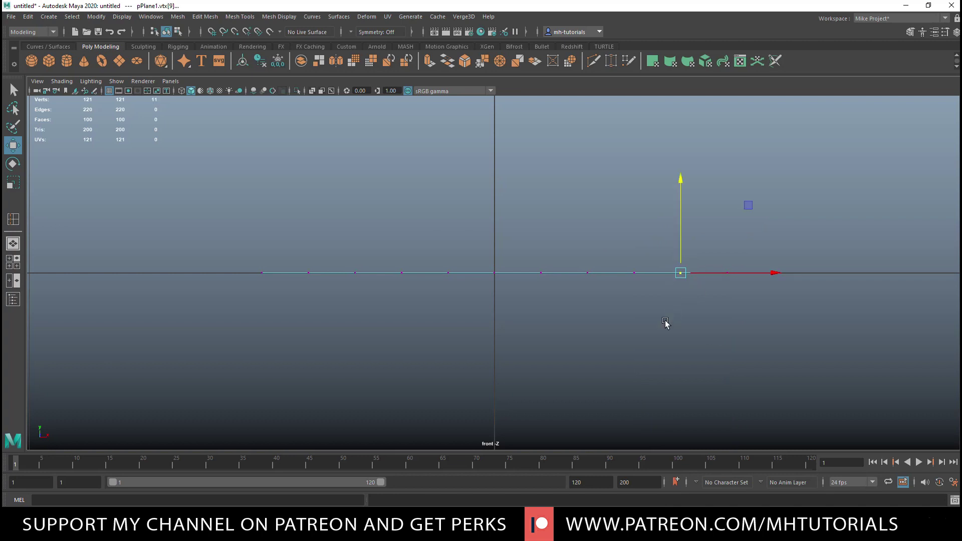
left_click_drag(600, 254, 565, 300, "shift")
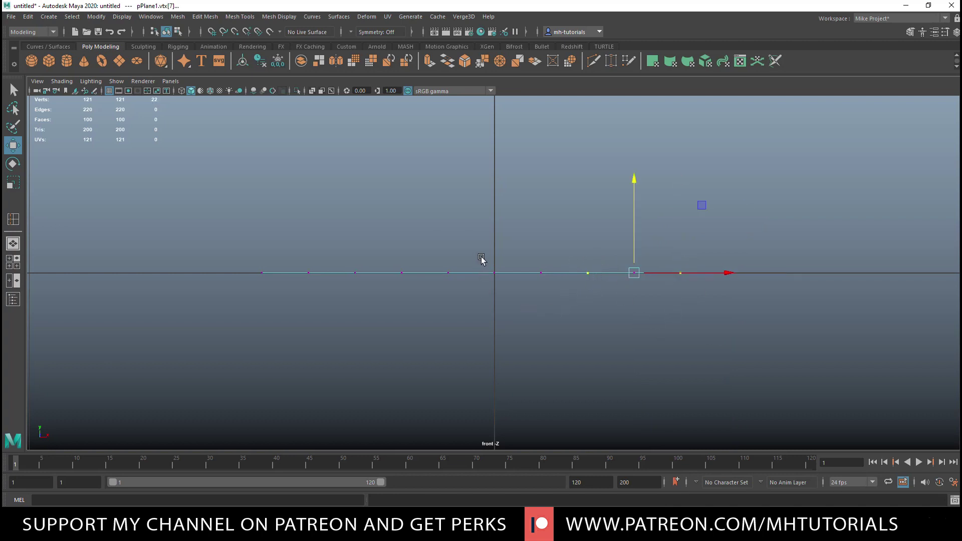
left_click_drag(505, 253, 482, 305, "shift")
left_click_drag(420, 256, 393, 291, "shift")
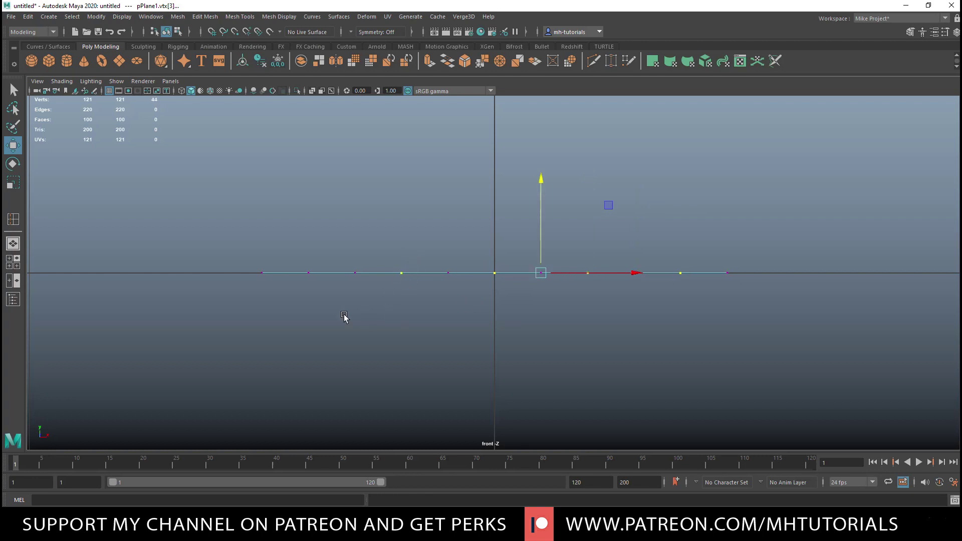
left_click_drag(314, 262, 302, 290, "shift")
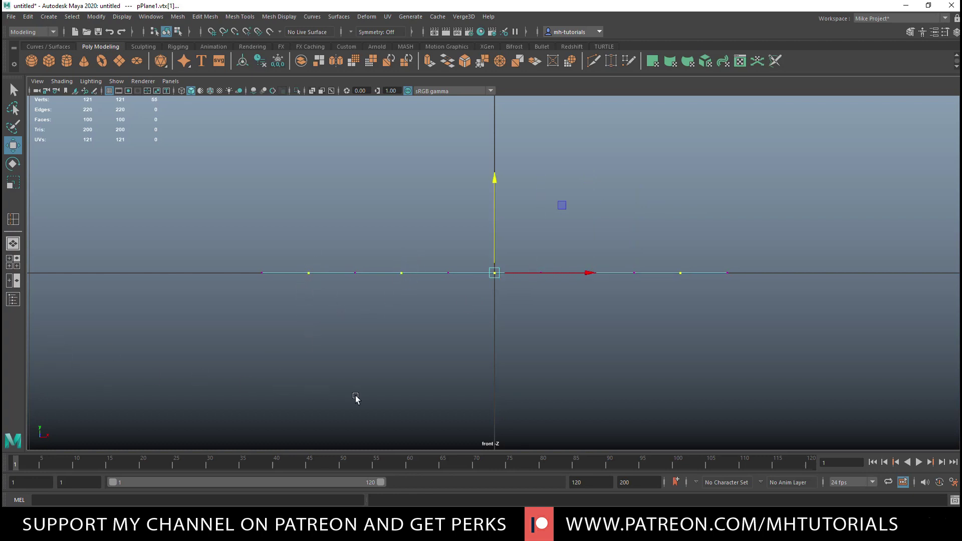
left_click_drag(495, 188, 494, 169)
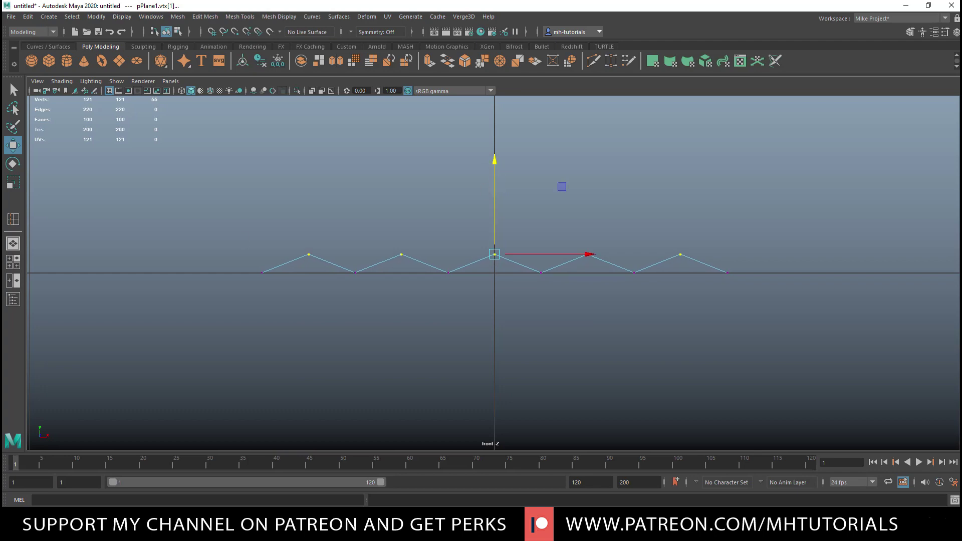
Return to object mode in the perspective view and turn on smooth mesh preview for the corrugated sheet.
key("space")
key("space")
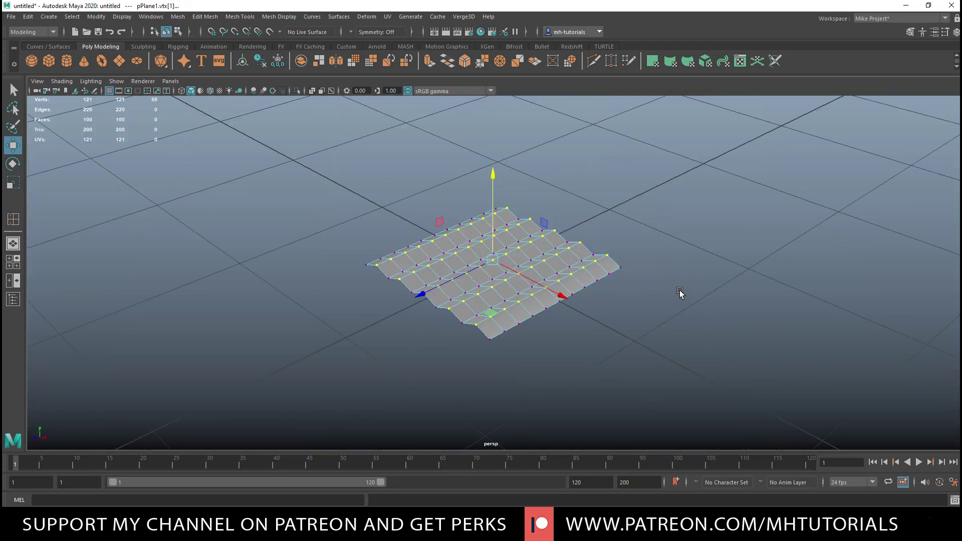
left_click_drag(680, 293, 756, 284, "alt")
right_click_drag(517, 241, 548, 224)
key("3")
left_click(652, 346)
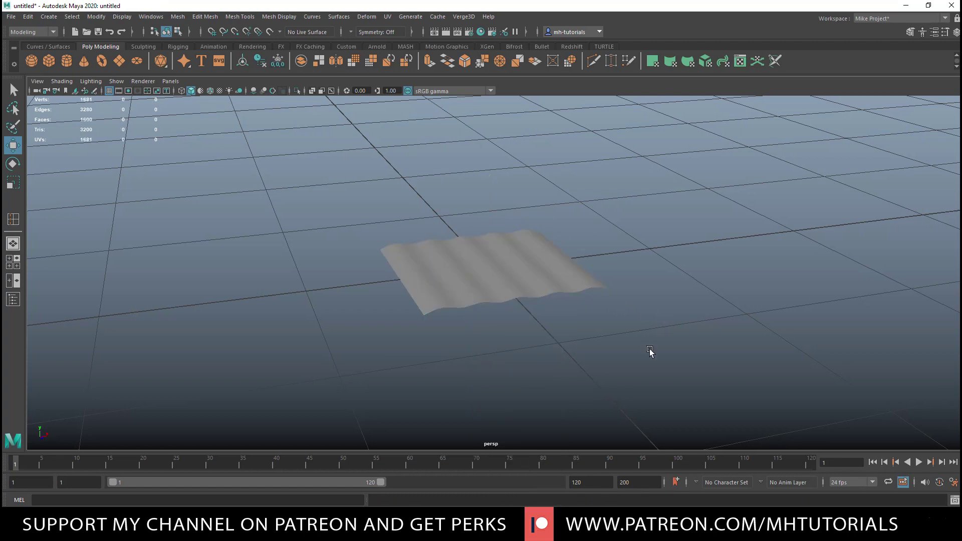
scroll(644, 357, "up", 5)
mouse_move(645, 356)
left_mouse_down("alt")
mouse_move(687, 337)
mouse_move(709, 354)
mouse_move(679, 361)
mouse_move(732, 357)
mouse_move(702, 366)
mouse_move(640, 354)
mouse_move(663, 353)
left_mouse_up("alt")
Rotate the corrugated sheet about its X axis so its waves run down a roof slope.
left_click(579, 301)
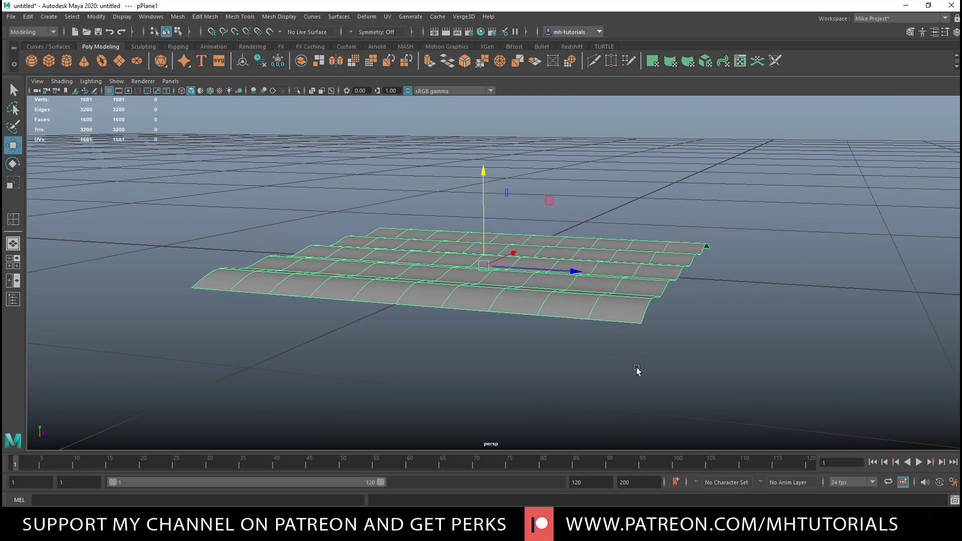
key("e")
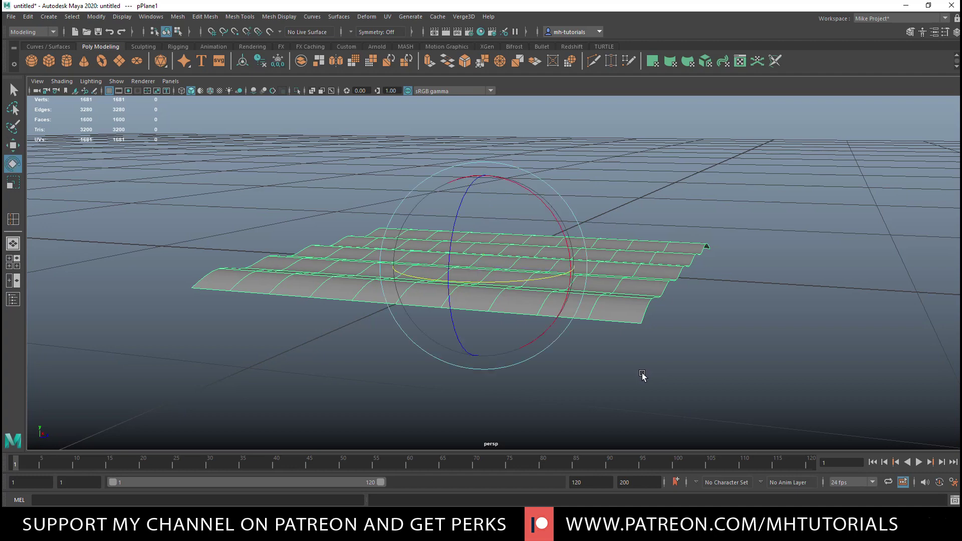
left_click_drag(546, 209, 569, 243)
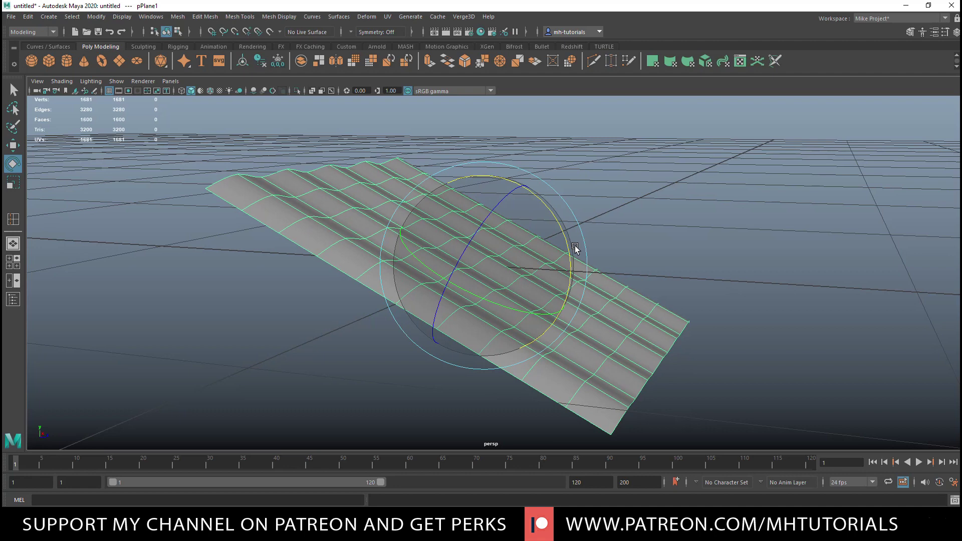
Duplicate the sloped sheet and, in the side view, move the copy down along the slope.
key("ctrl+d")
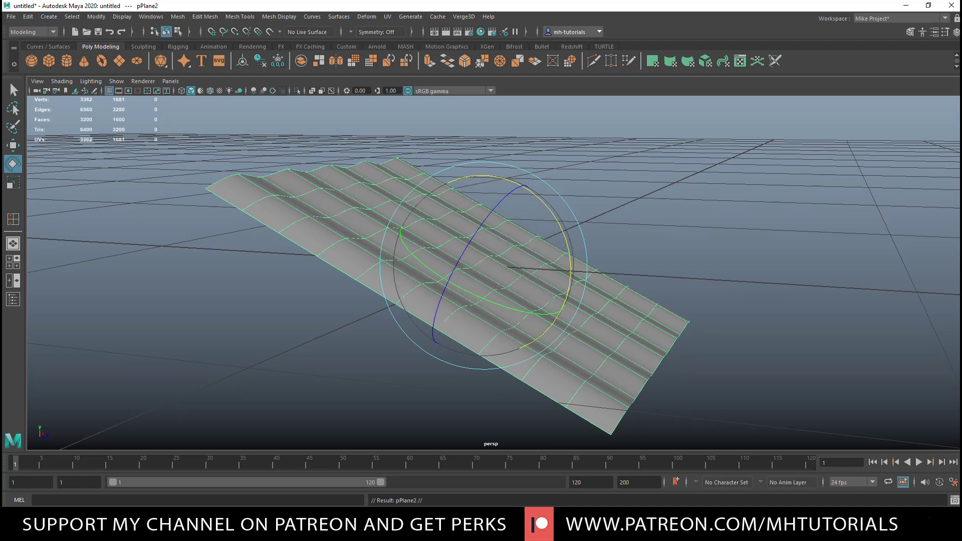
left_click(15, 263)
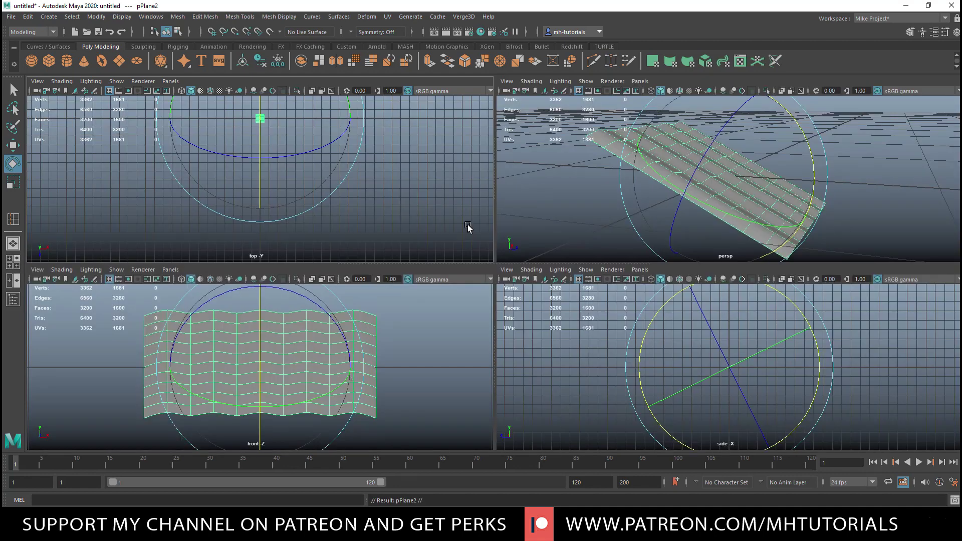
key("space")
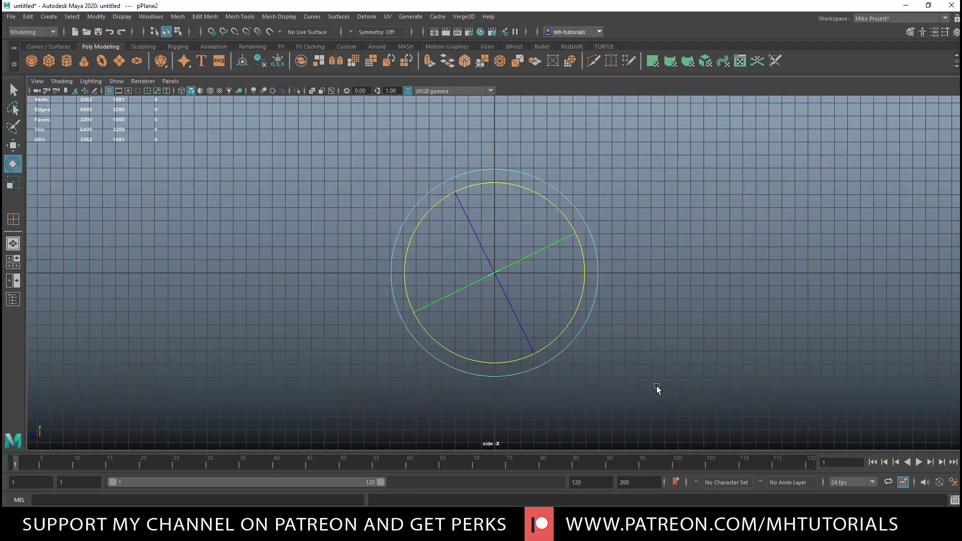
key("f")
key("w")
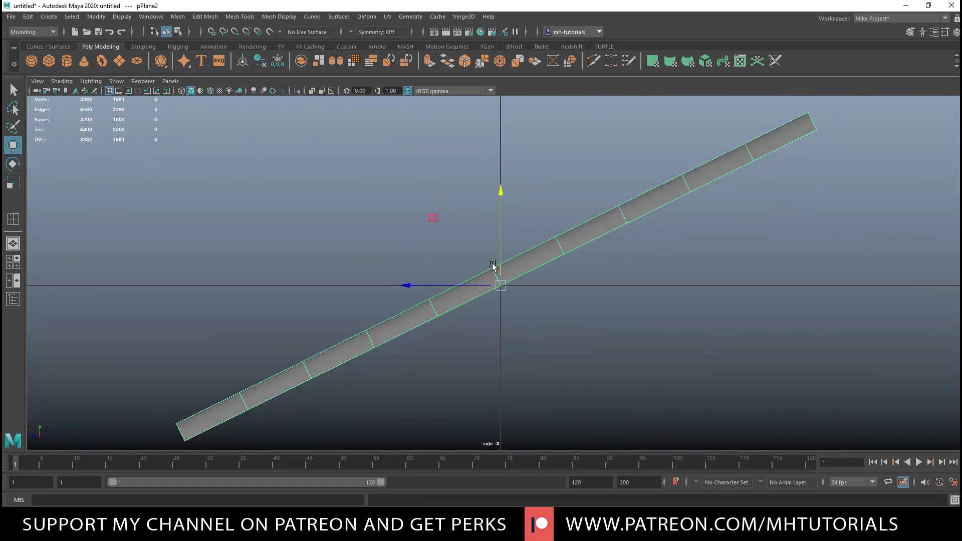
left_click_drag(498, 294, 178, 450)
In the perspective view, move the copied sheet further down the slope until it only slightly overlaps the original, and deselect it.
left_click(13, 262)
key("space")
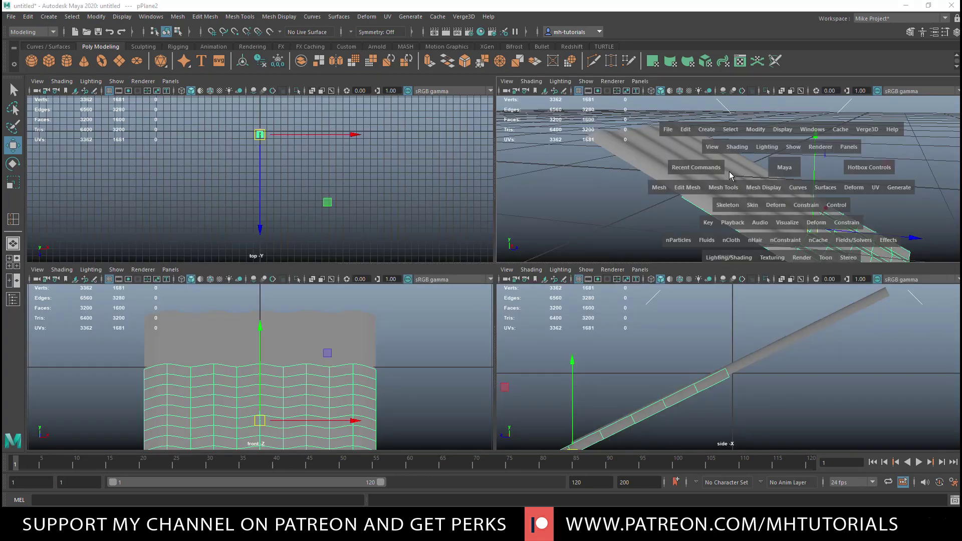
left_click_drag(691, 221, 677, 286, "alt")
mouse_move(675, 345)
left_mouse_down("alt")
mouse_move(713, 339)
mouse_move(687, 339)
left_mouse_up("alt")
left_click_drag(598, 322, 676, 365)
scroll(562, 381, "up", 2)
left_click_drag(564, 379, 404, 365, "alt")
left_click(668, 385)
Examine the overlap and alignment of the two corrugated sheets from several angles.
left_click_drag(668, 386, 679, 299, "alt")
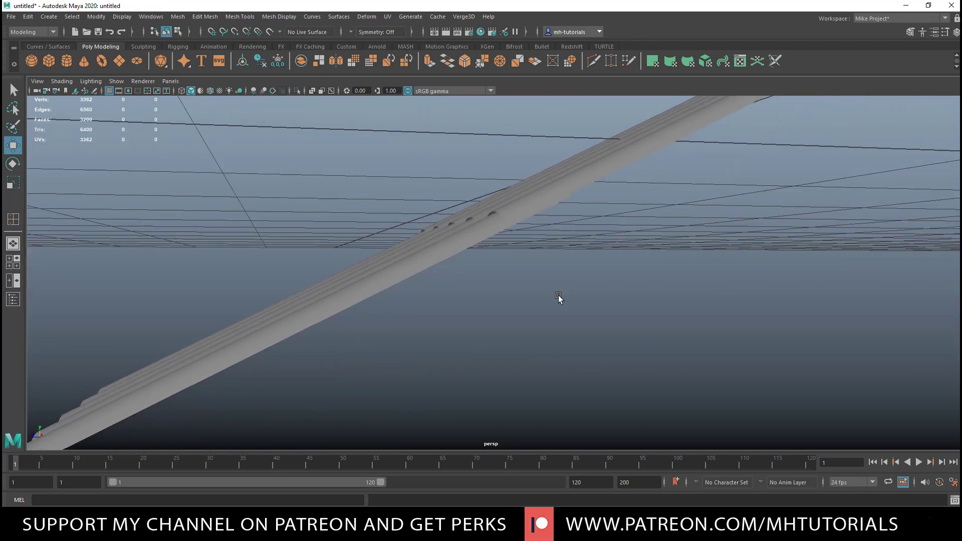
mouse_move(559, 299)
left_mouse_down("alt")
mouse_move(569, 312)
mouse_move(497, 335)
mouse_move(627, 338)
mouse_move(569, 342)
mouse_move(575, 323)
mouse_move(583, 341)
left_mouse_up("alt")
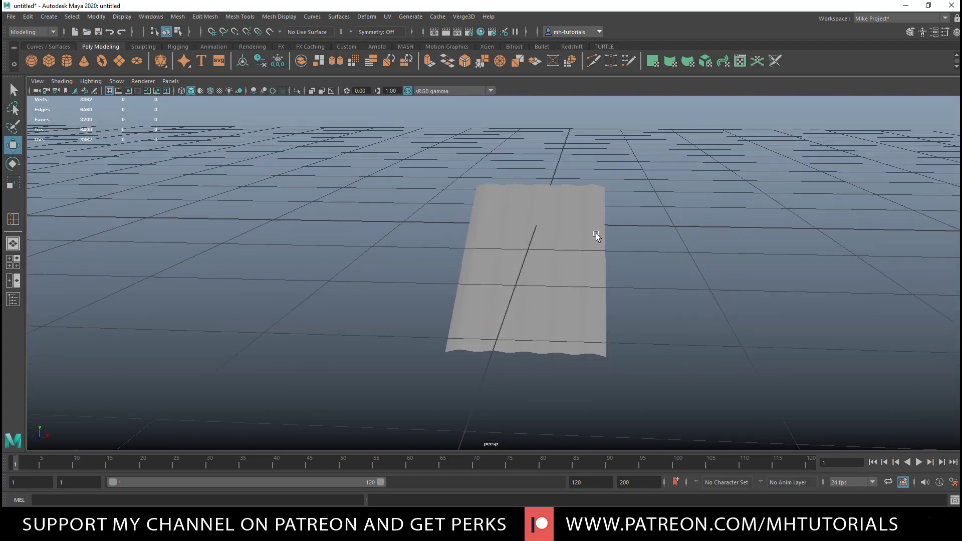
mouse_move(634, 219)
left_mouse_down("alt")
mouse_move(649, 229)
mouse_move(641, 167)
left_mouse_up("alt")
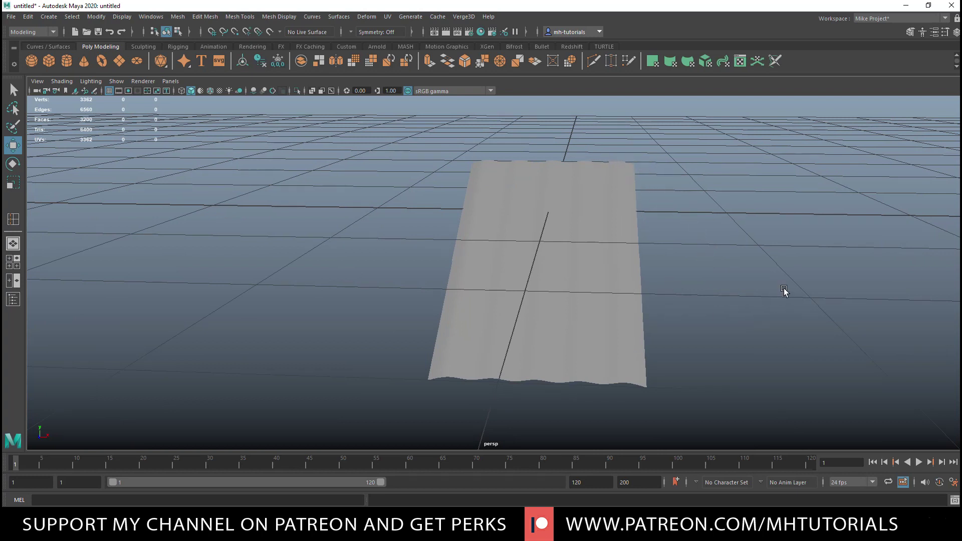
left_click_drag(828, 259, 646, 286, "alt")
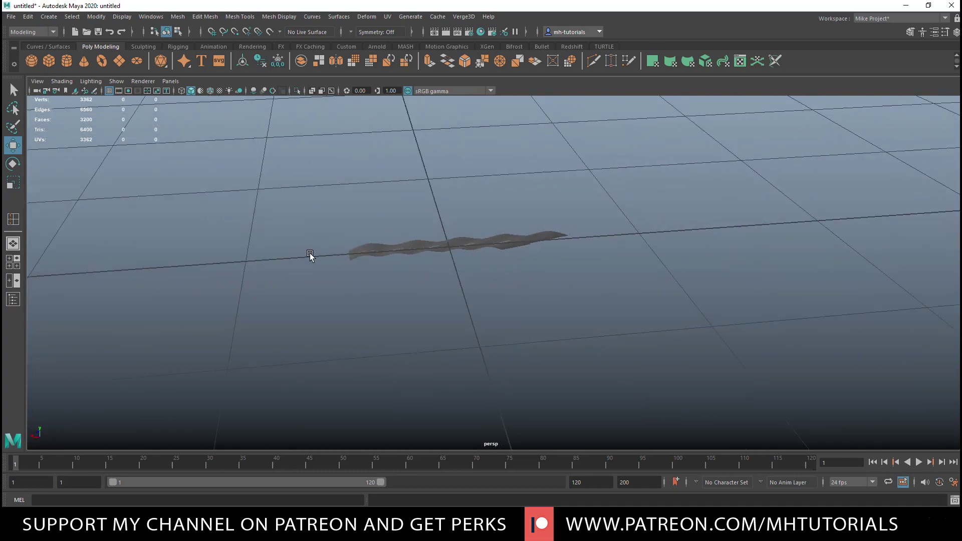
mouse_move(409, 293)
left_mouse_down("alt")
mouse_move(427, 315)
mouse_move(398, 323)
mouse_move(314, 310)
left_mouse_up("alt")
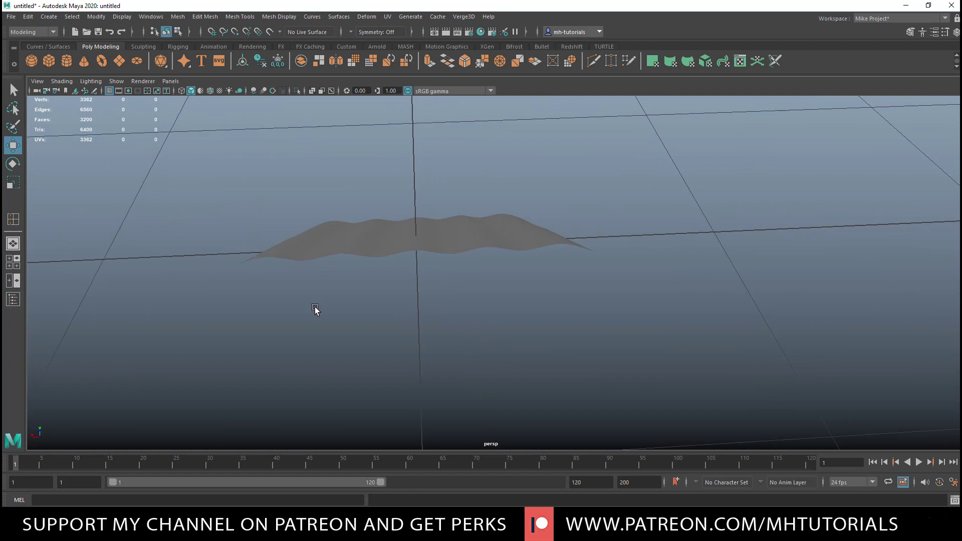
left_click(14, 263)
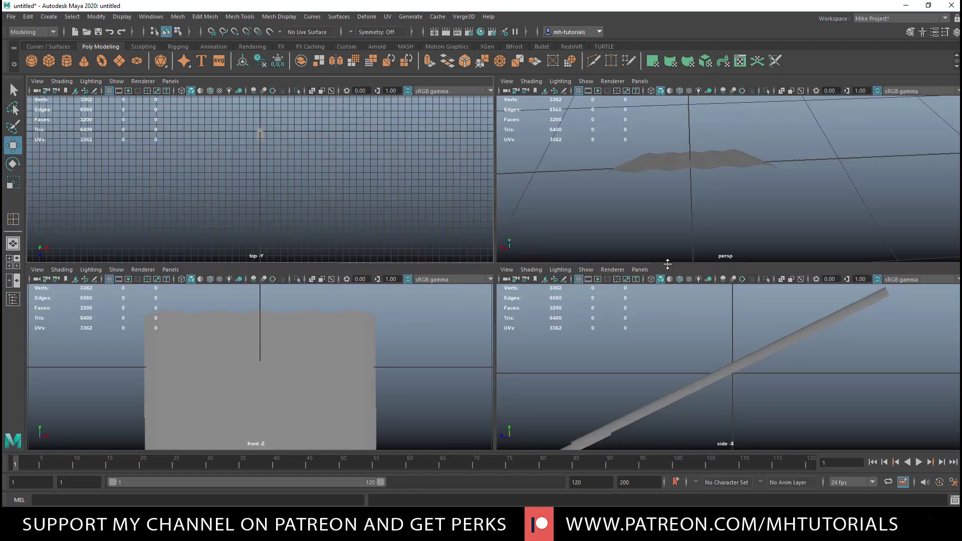
key("space")
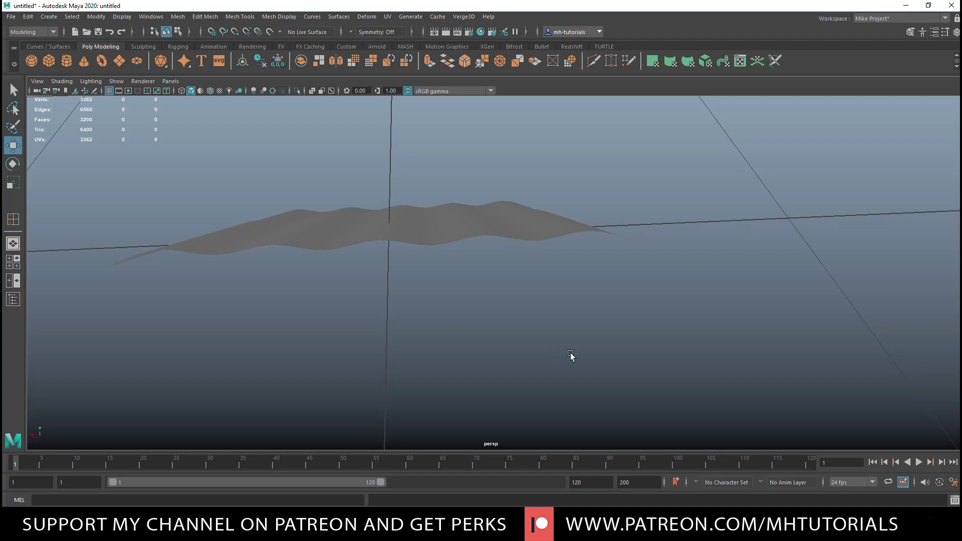
left_click_drag(571, 355, 705, 331, "alt")
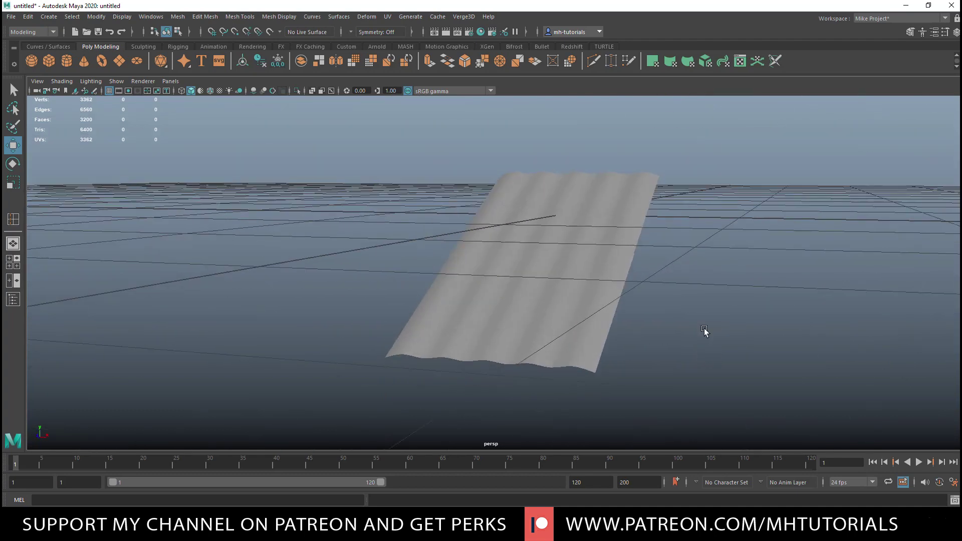
Select both corrugated sheets and delete them.
left_click(592, 204)
left_click_drag(369, 191, 521, 332)
key("Delete")
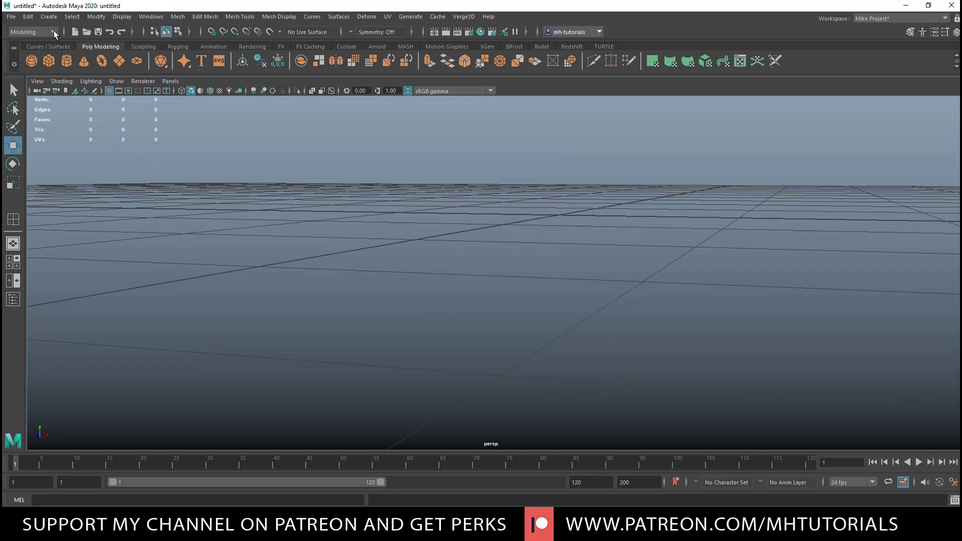
left_click(49, 16)
mouse_move(119, 52)
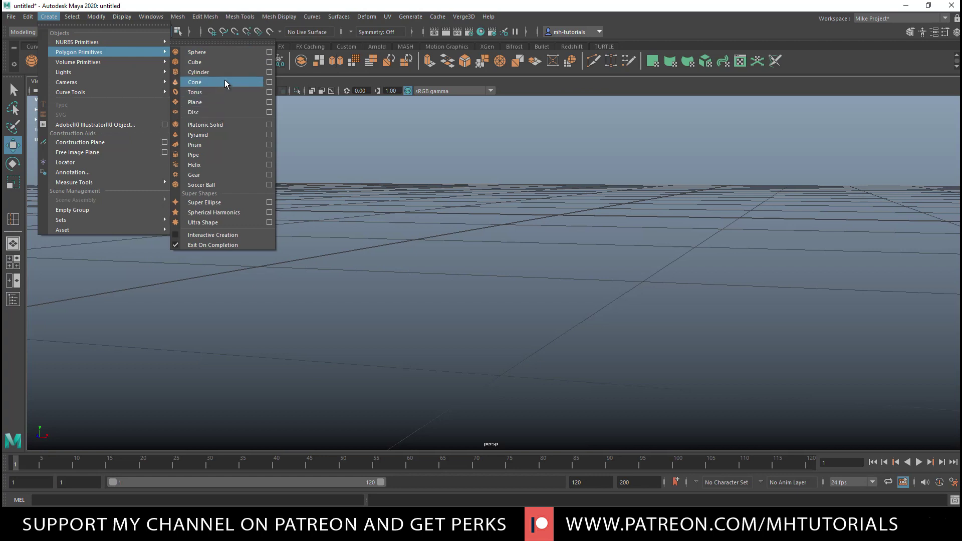
left_click(224, 155)
scroll(512, 266, "down", 2)
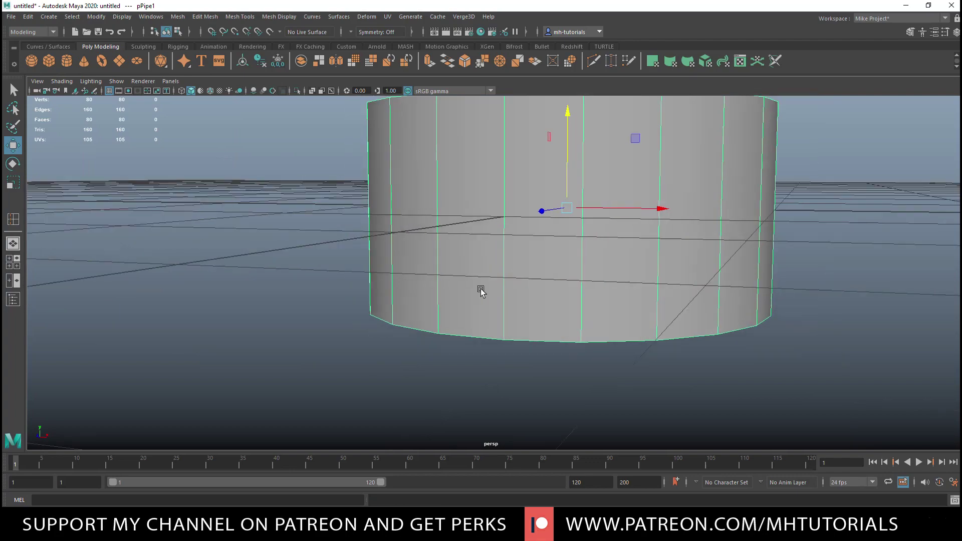
scroll(550, 329, "down", 2)
left_click_drag(550, 329, 701, 341, "alt")
key("Delete")
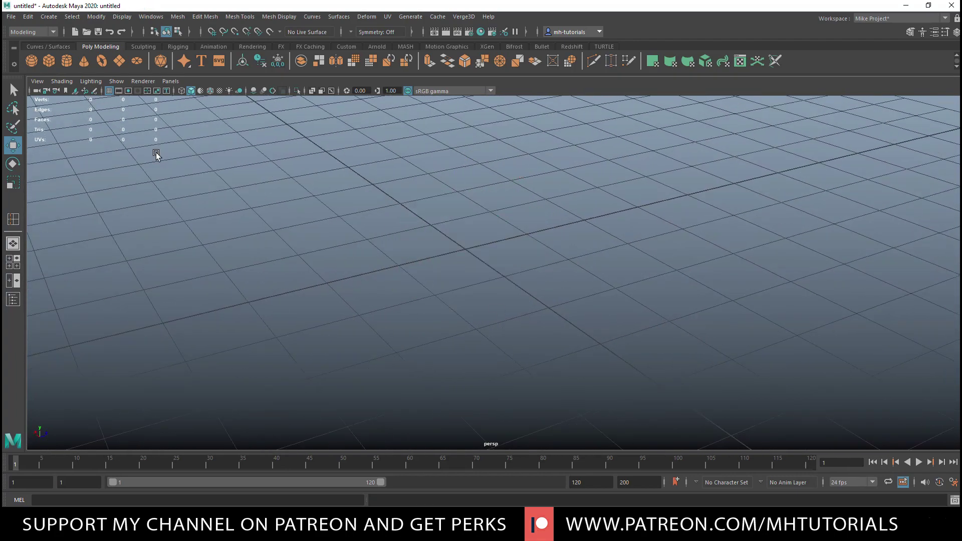
Create a polygon cylinder and delete all of its top and bottom cap faces in the top view.
left_click(67, 60)
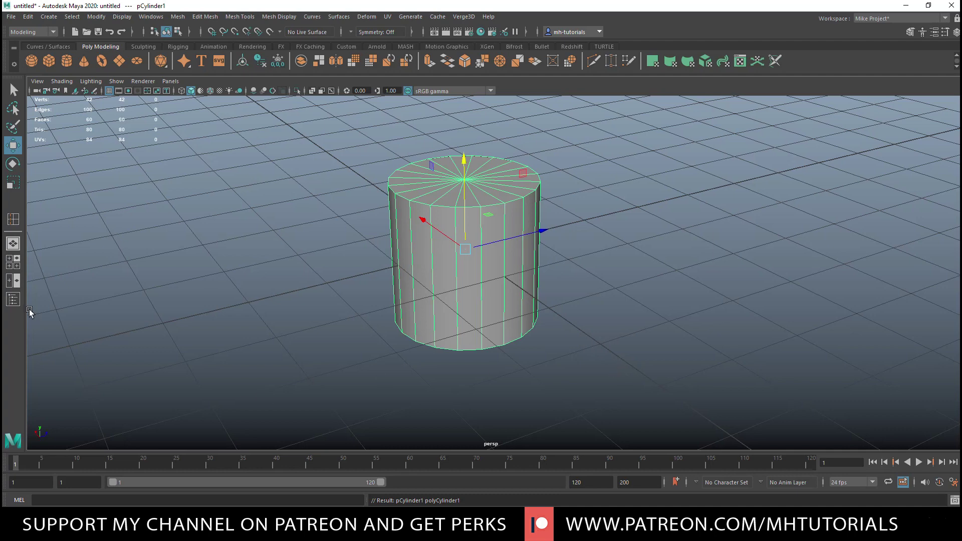
left_click(16, 269)
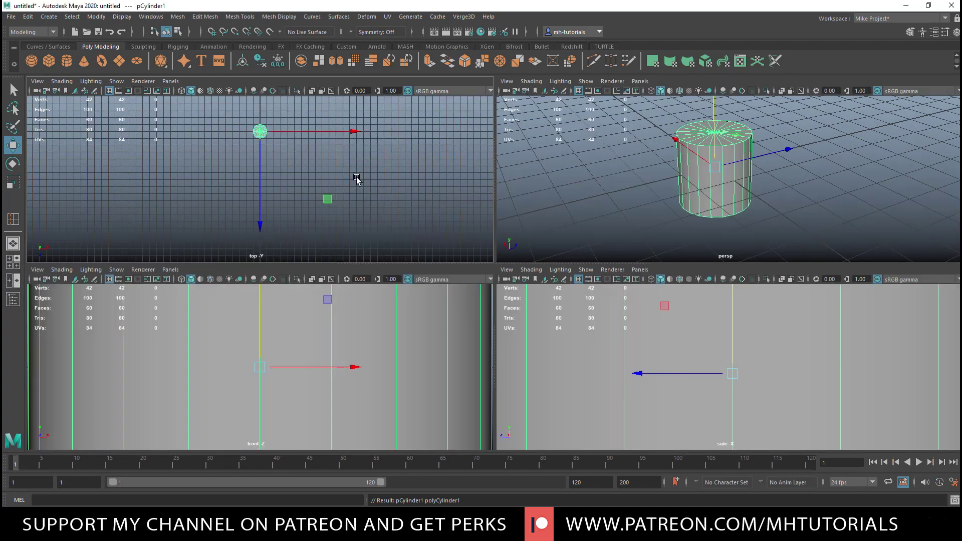
key("space")
right_click_drag(583, 149, 577, 191)
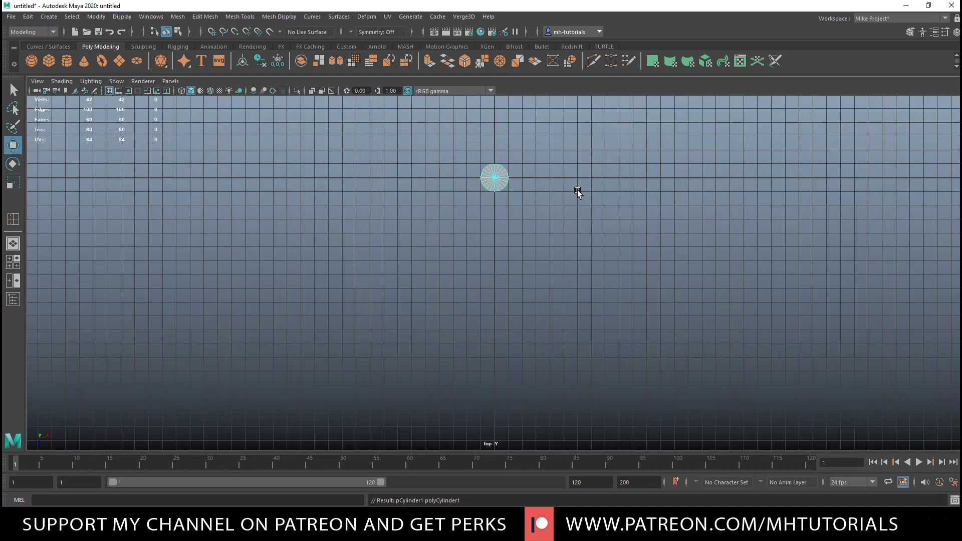
key("a")
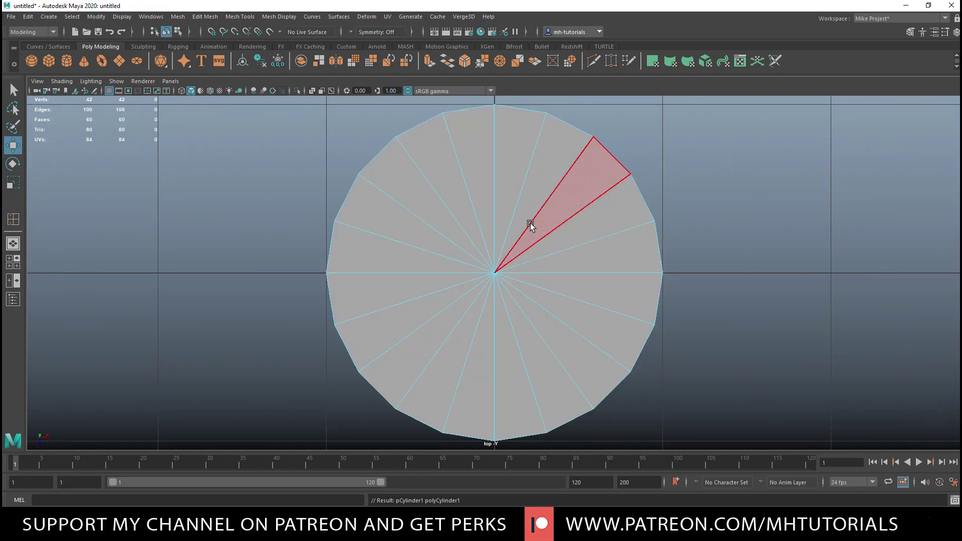
mouse_move(492, 211)
left_mouse_down()
mouse_move(445, 269)
mouse_move(474, 242)
left_mouse_up()
key("Delete")
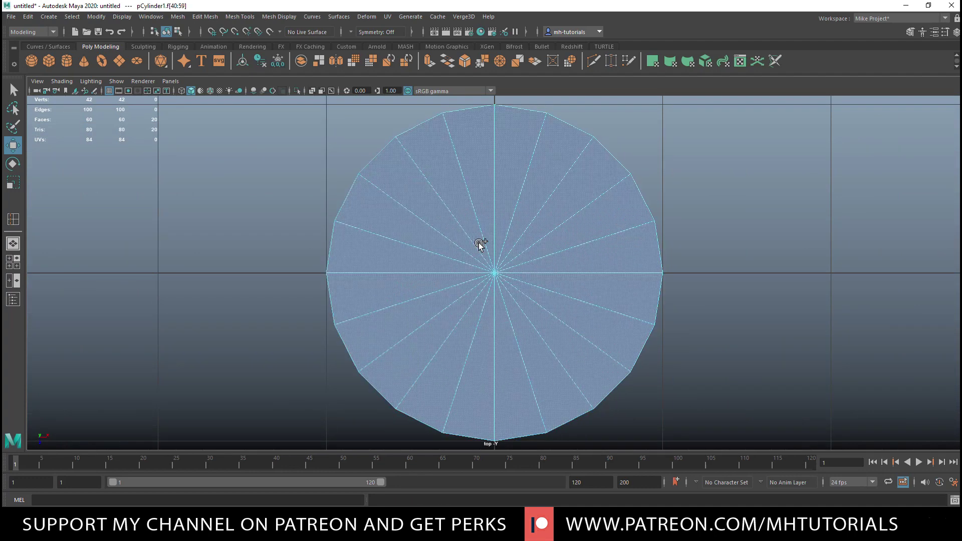
left_click(473, 226)
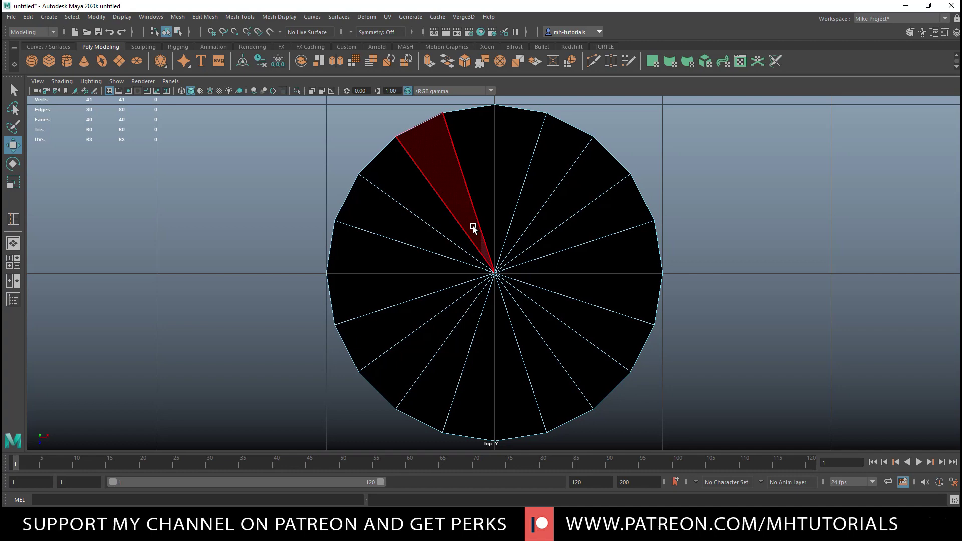
double_click(535, 293)
key("Delete")
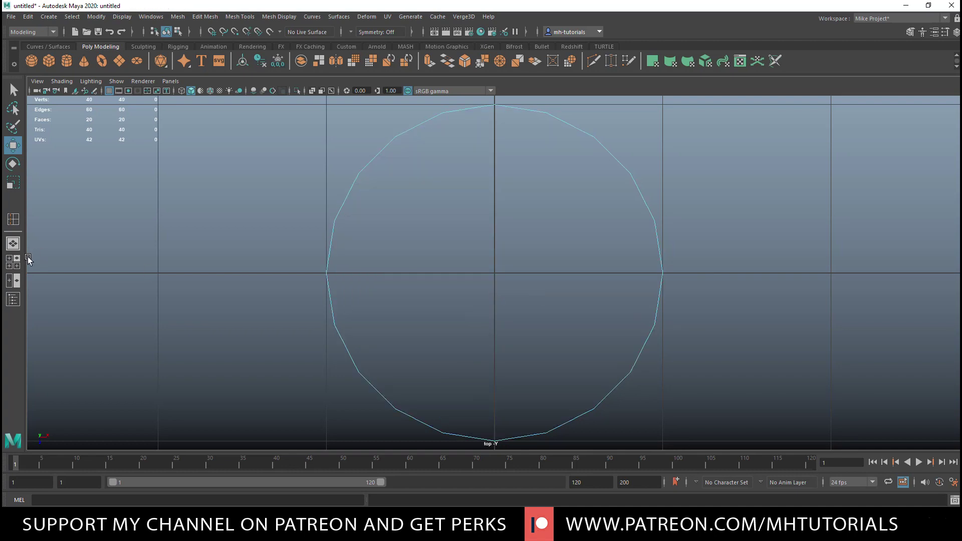
Delete the cylinder's lower side faces in the top view, keeping an arc of eight faces.
right_click(277, 179)
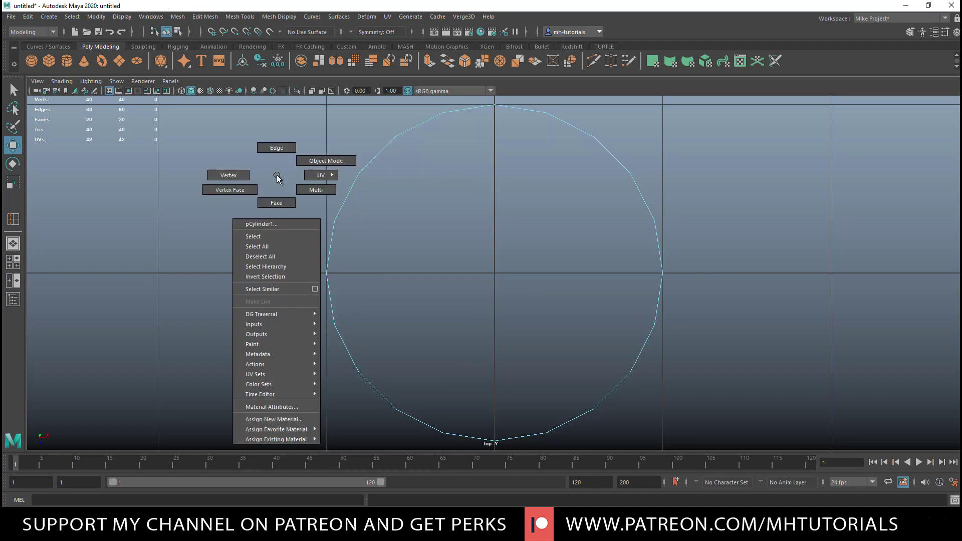
left_click(287, 203)
left_click_drag(296, 436, 766, 231)
key("Delete")
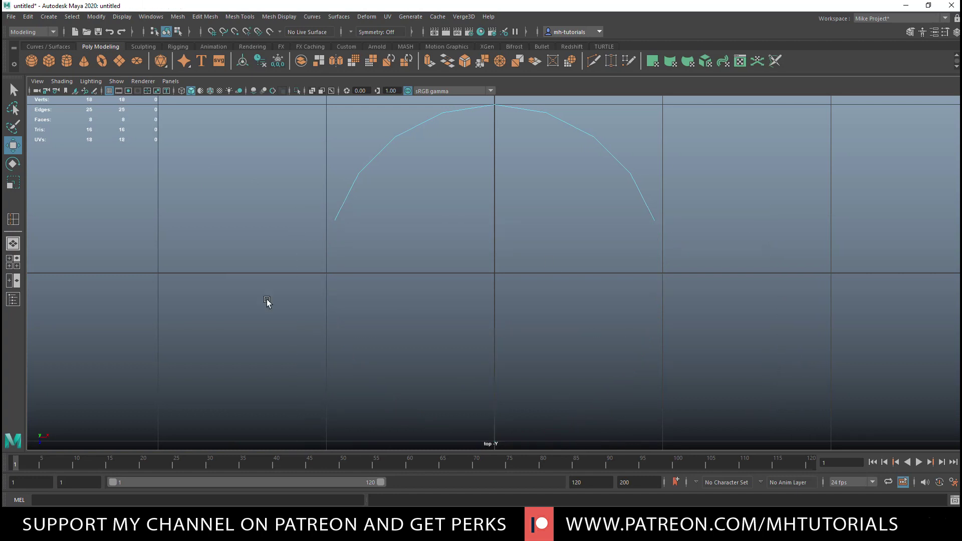
Rotate the curved shell onto its side so it forms an arch, and stretch it slightly along its length.
left_click(17, 261)
key("space")
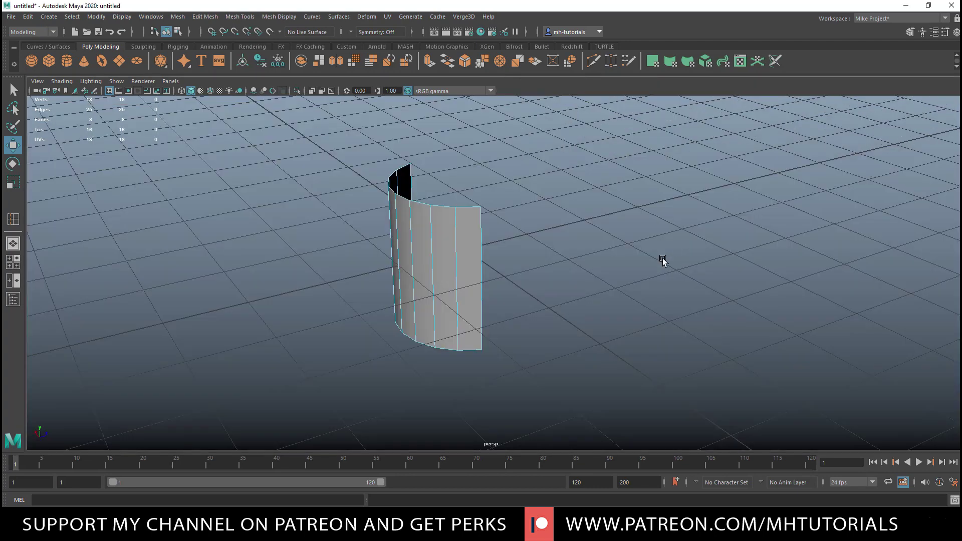
left_click_drag(663, 257, 485, 245, "alt")
right_click_drag(458, 223, 519, 230)
key("e")
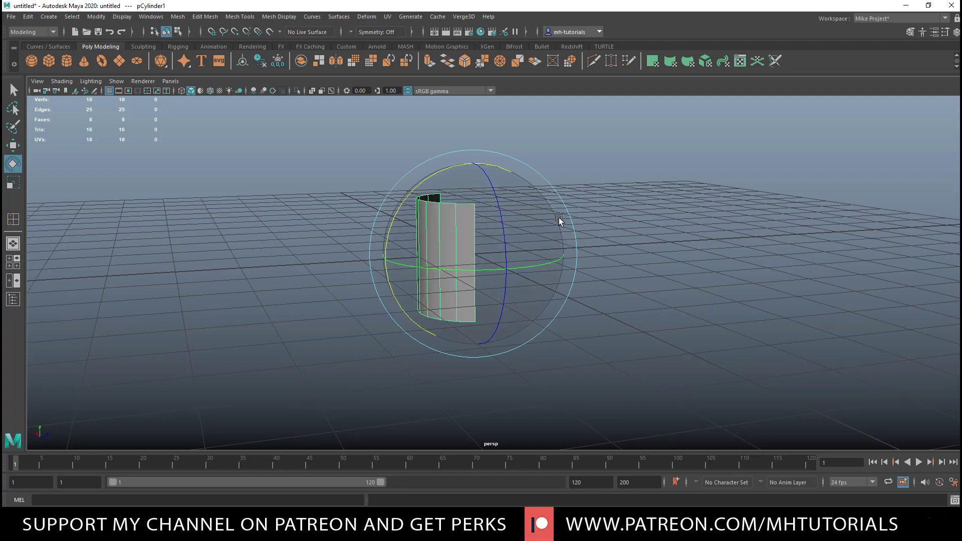
left_click_drag(443, 173, 546, 193)
left_click_drag(672, 244, 649, 256, "alt")
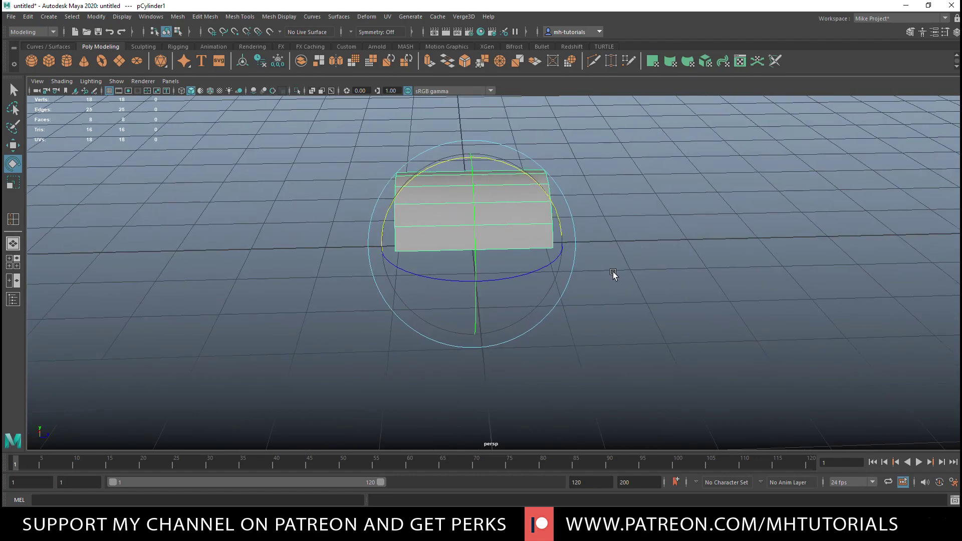
key("r")
left_click_drag(561, 244, 592, 243)
Extrude the arched shell with a thickness of 0.1 and return to object mode.
left_click_drag(618, 280, 703, 296, "alt")
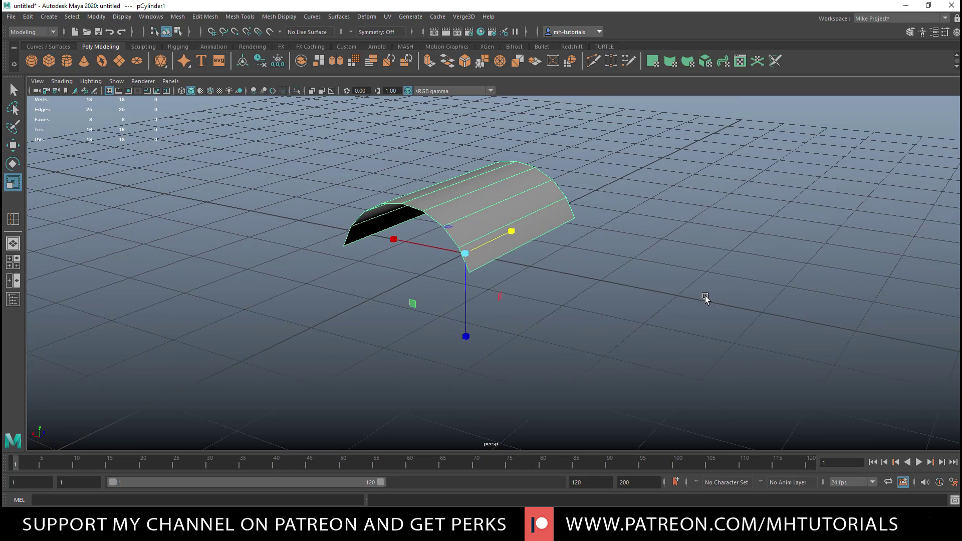
key("ctrl+e")
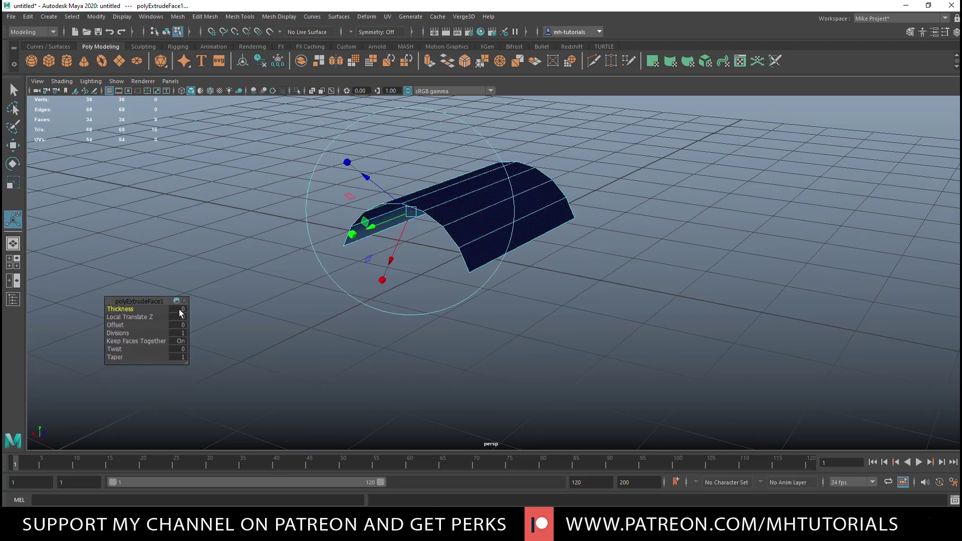
left_click(179, 309)
type("0.1")
key("Return")
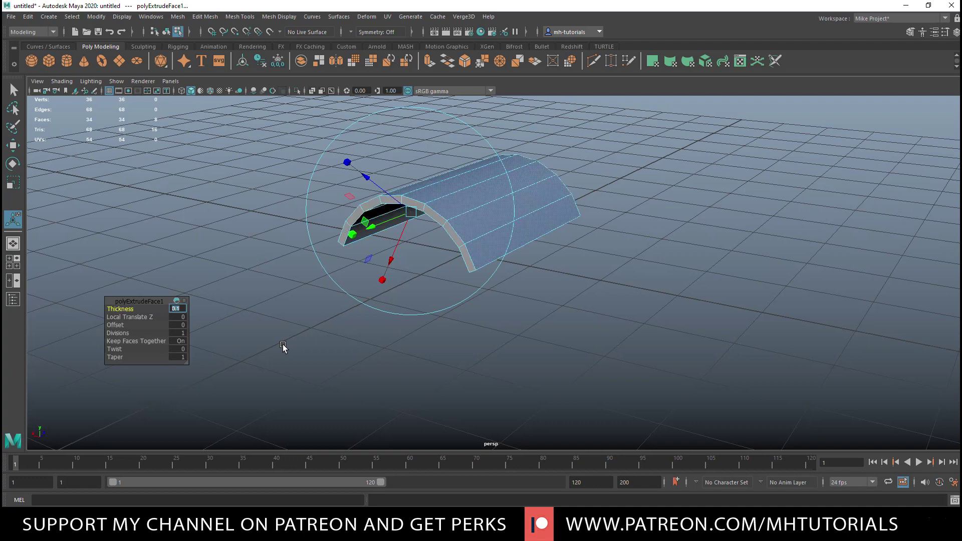
left_click(695, 299)
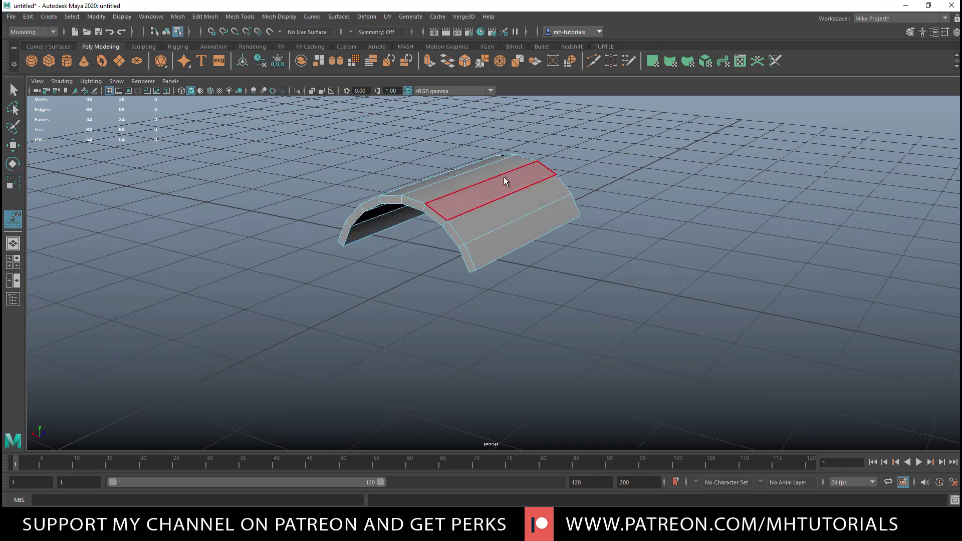
right_click_drag(507, 178, 546, 159)
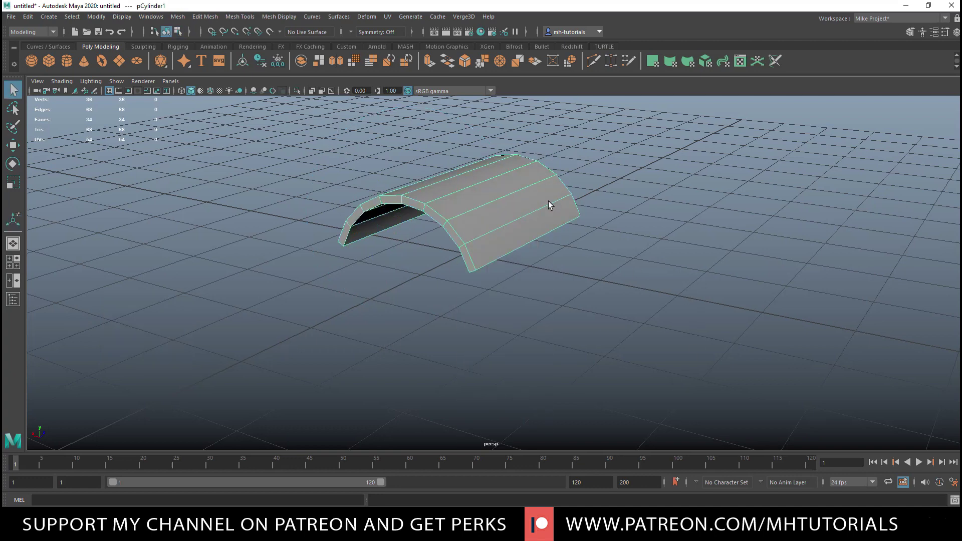
Turn on the smooth mesh preview for the arched tile and inspect its rounded shape from several angles.
key("3")
left_click(592, 298)
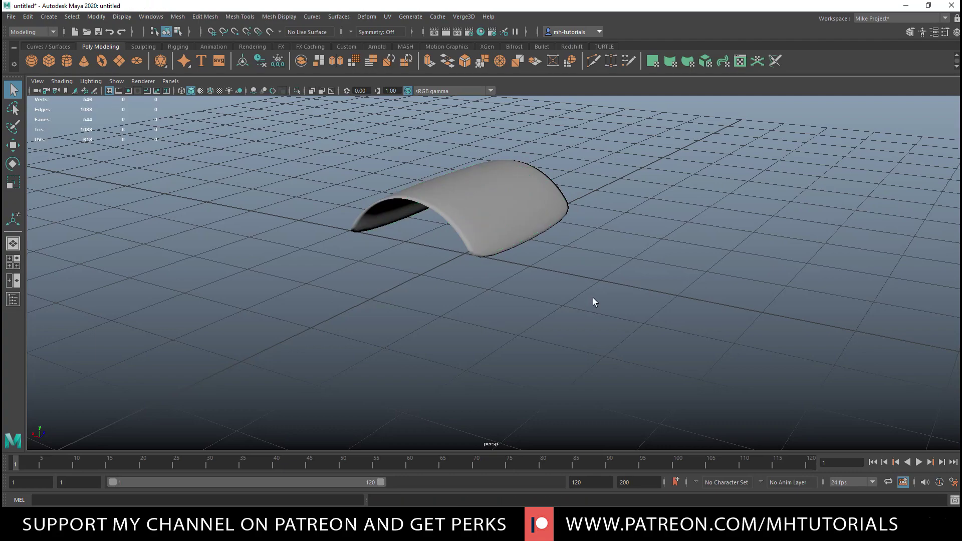
left_click_drag(621, 299, 586, 330, "alt")
left_click(515, 193)
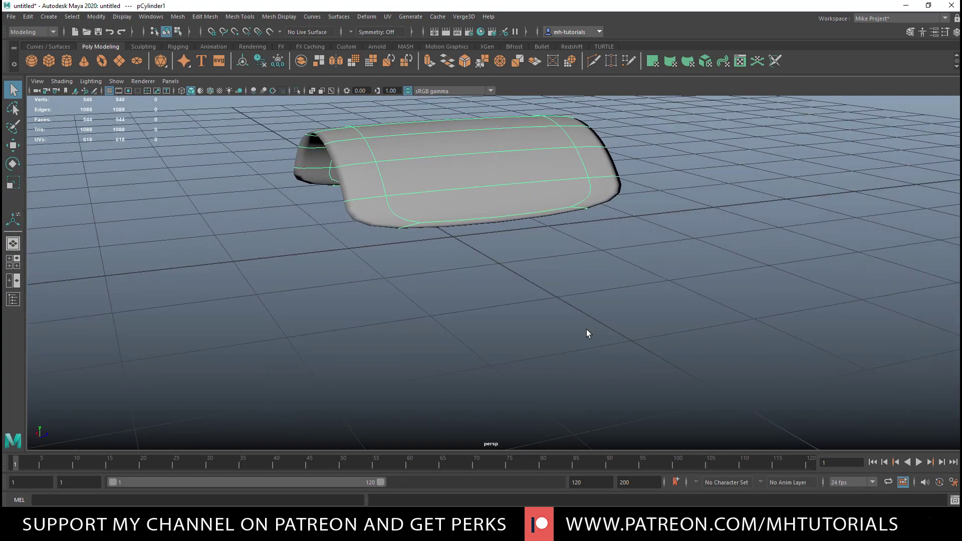
scroll(583, 332, "down", 2)
scroll(582, 332, "up", 6)
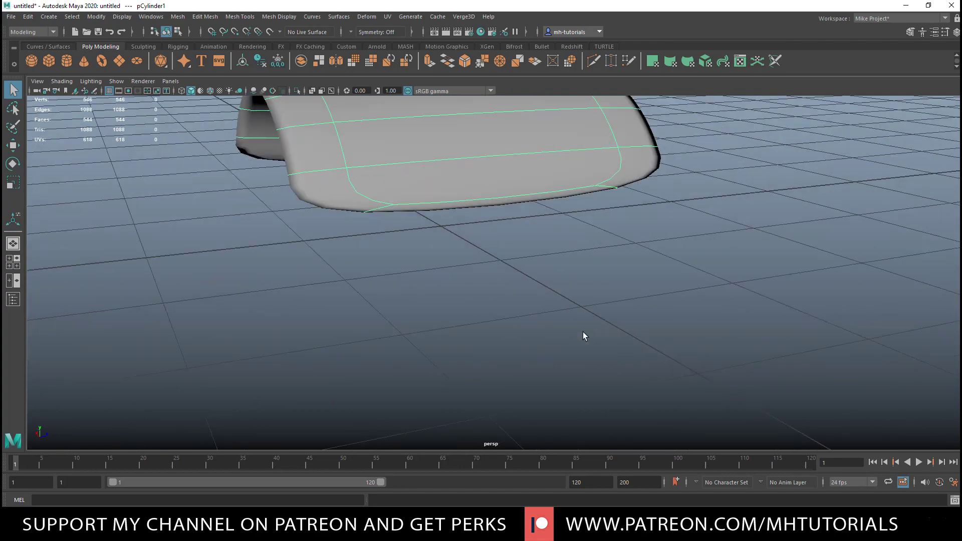
scroll(584, 333, "down", 5)
scroll(585, 340, "down", 3)
left_click_drag(584, 339, 542, 349, "alt")
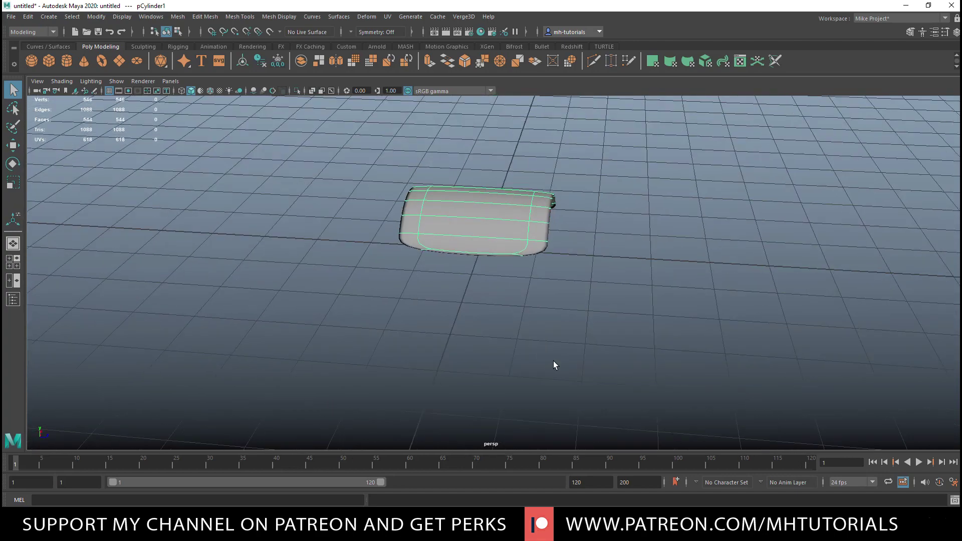
Apply Smooth with 1 division to the arched tile and deselect it.
left_click(178, 16)
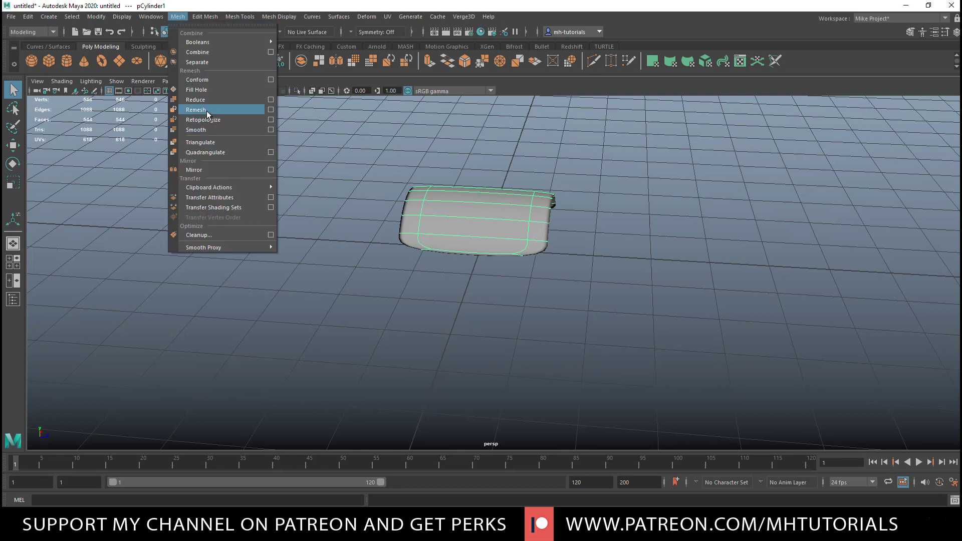
left_click(203, 130)
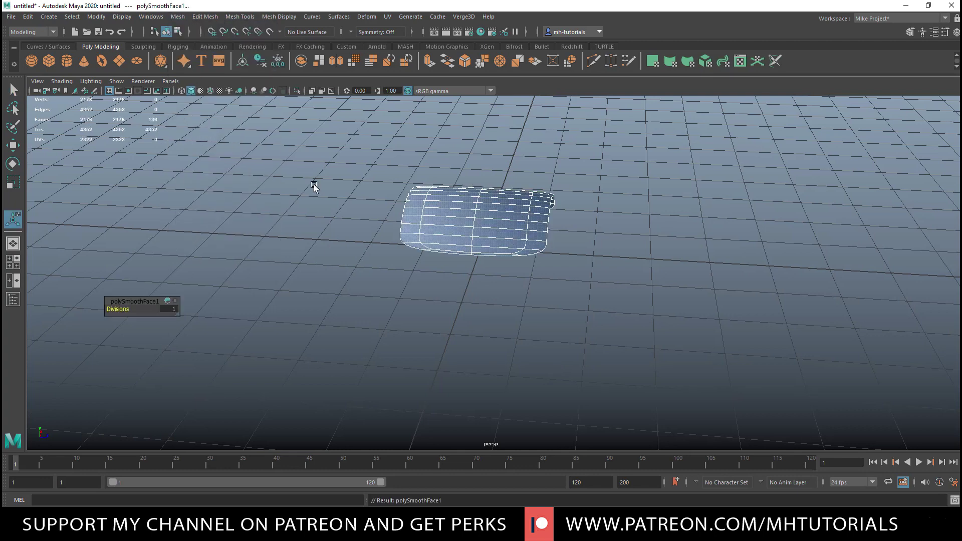
left_click(619, 314)
mouse_move(618, 311)
left_mouse_down("alt")
mouse_move(630, 318)
mouse_move(533, 299)
mouse_move(522, 329)
mouse_move(615, 319)
mouse_move(661, 301)
mouse_move(614, 333)
mouse_move(601, 286)
mouse_move(616, 325)
left_mouse_up("alt")
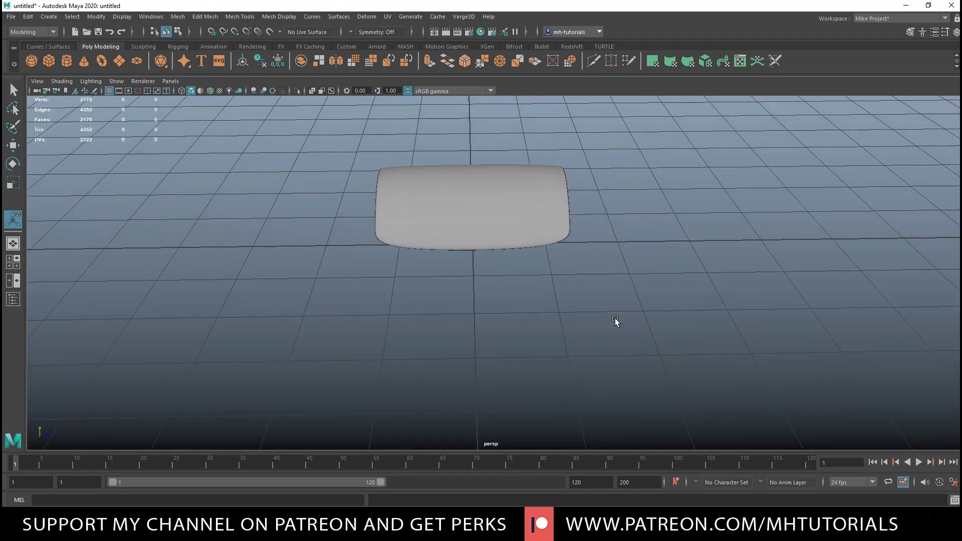
Duplicate the smoothed tile and rotate the copy upside down.
left_click(551, 213)
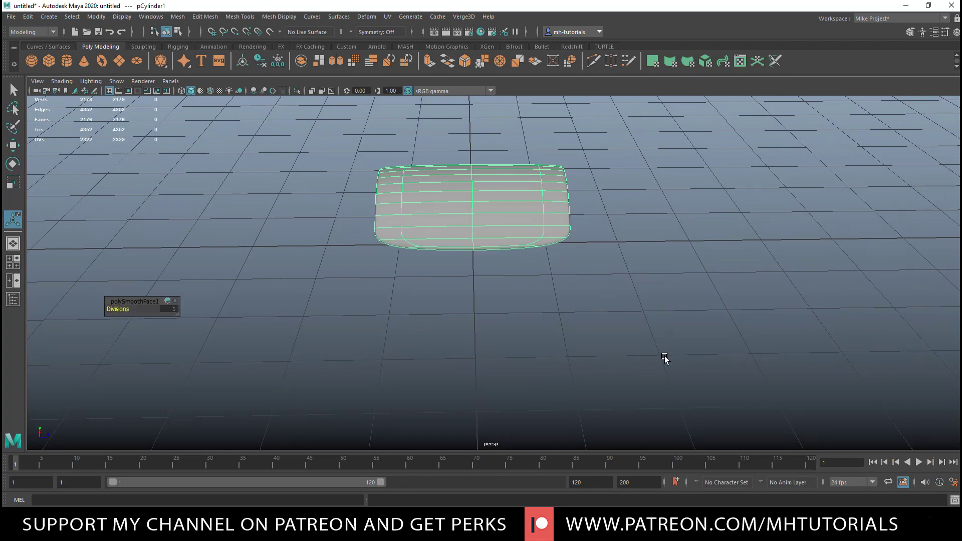
left_click_drag(665, 358, 549, 357, "alt")
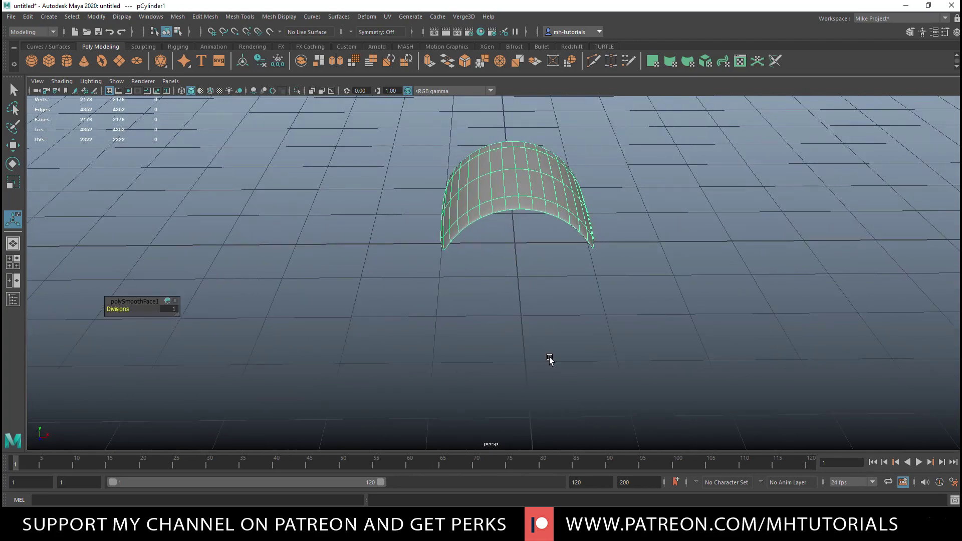
key("ctrl+d")
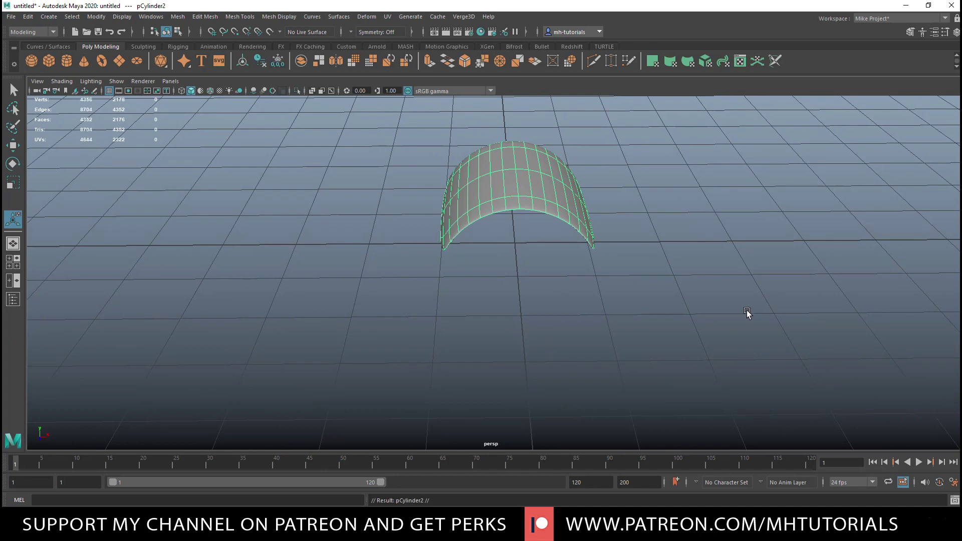
key("e")
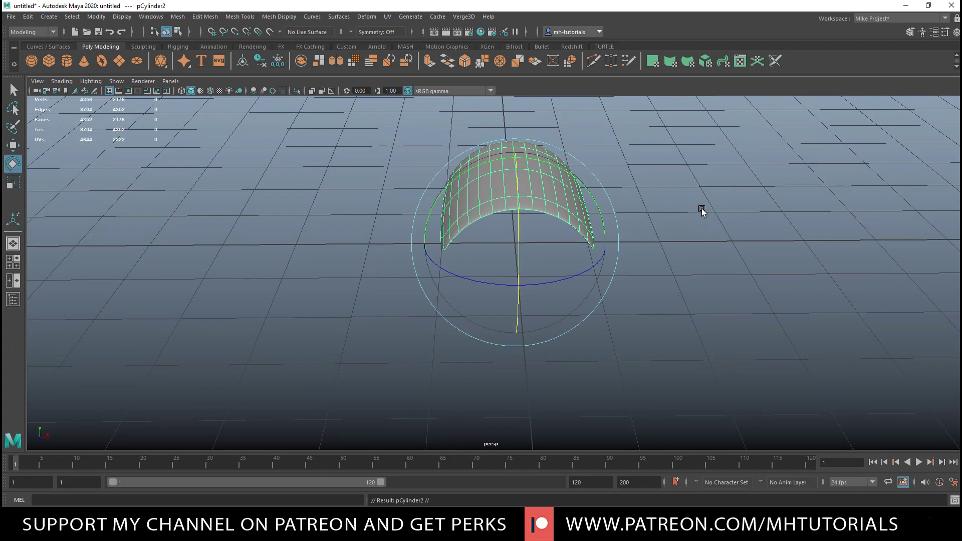
left_click_drag(489, 152, 636, 189)
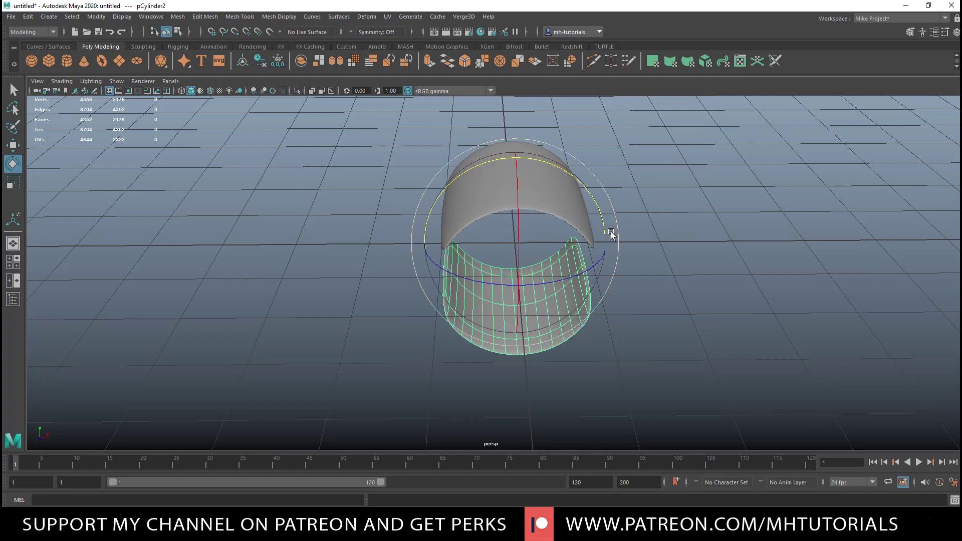
Move the flipped tile sideways and adjust its height so its edge hooks under the middle of the upright tile.
key("w")
left_click_drag(516, 159, 530, 82)
left_click_drag(615, 173, 675, 173)
left_click(13, 262)
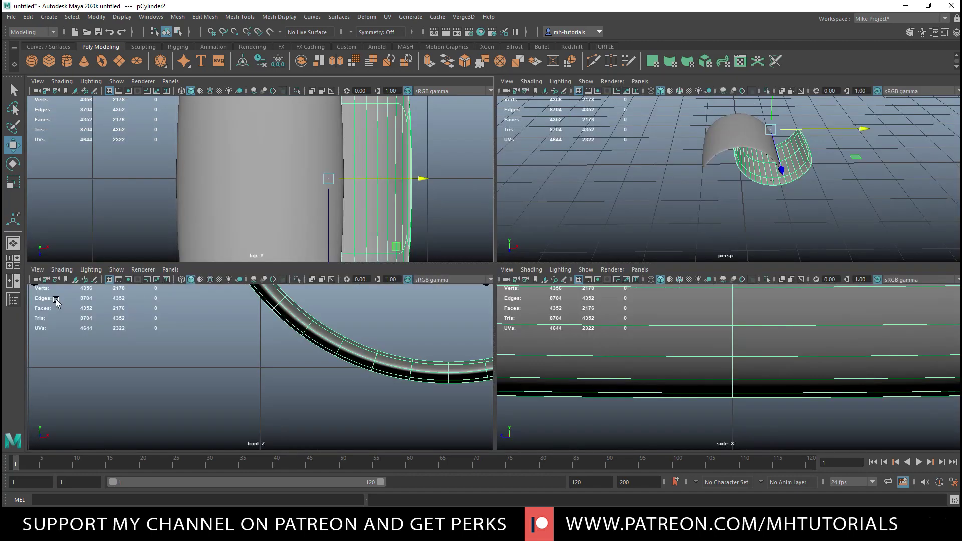
scroll(361, 374, "down", 5)
key("space")
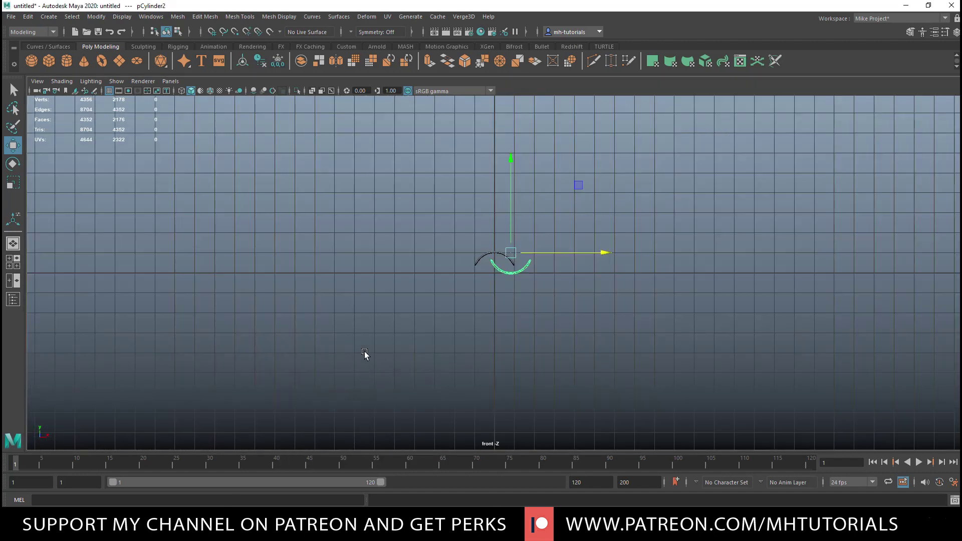
scroll(528, 393, "up", 6)
scroll(565, 374, "down", 6)
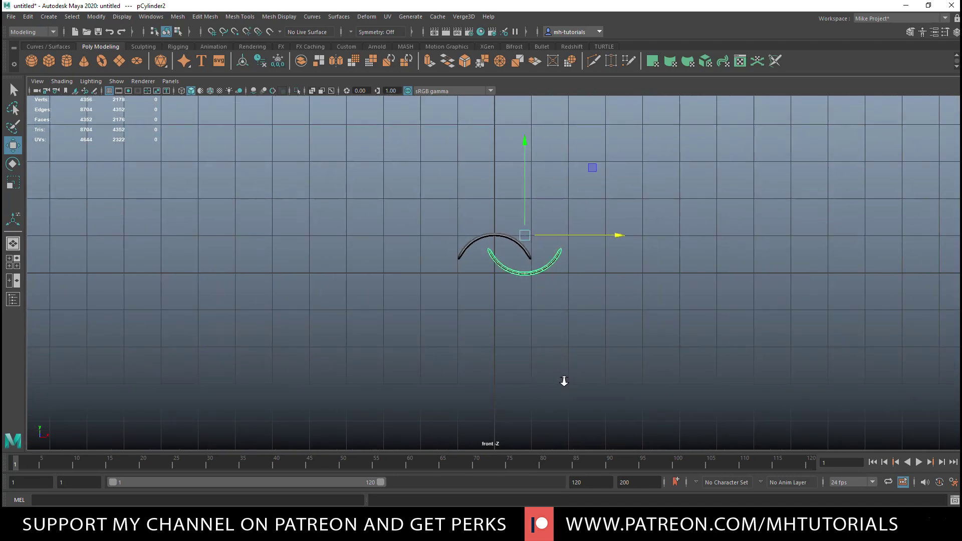
scroll(563, 380, "up", 2)
left_click_drag(631, 224, 640, 227)
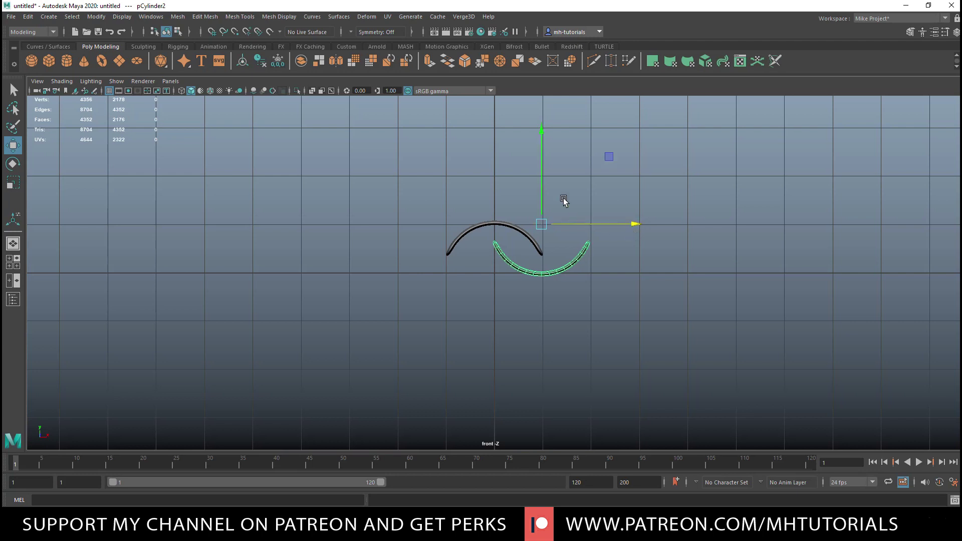
left_click_drag(542, 140, 543, 127)
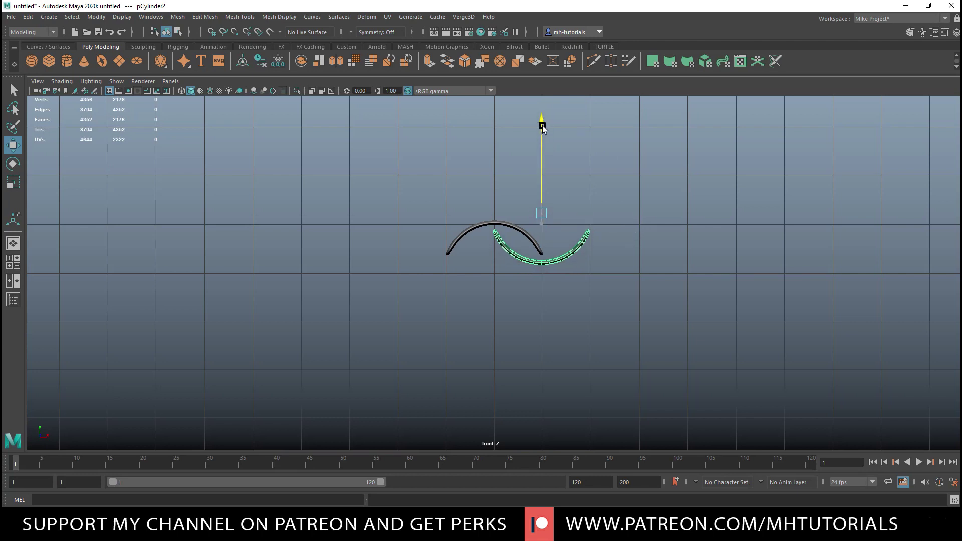
Duplicate the interlocking pair of tiles and move the copy sideways along X until it sits beside the original pair.
left_click_drag(454, 188, 582, 386)
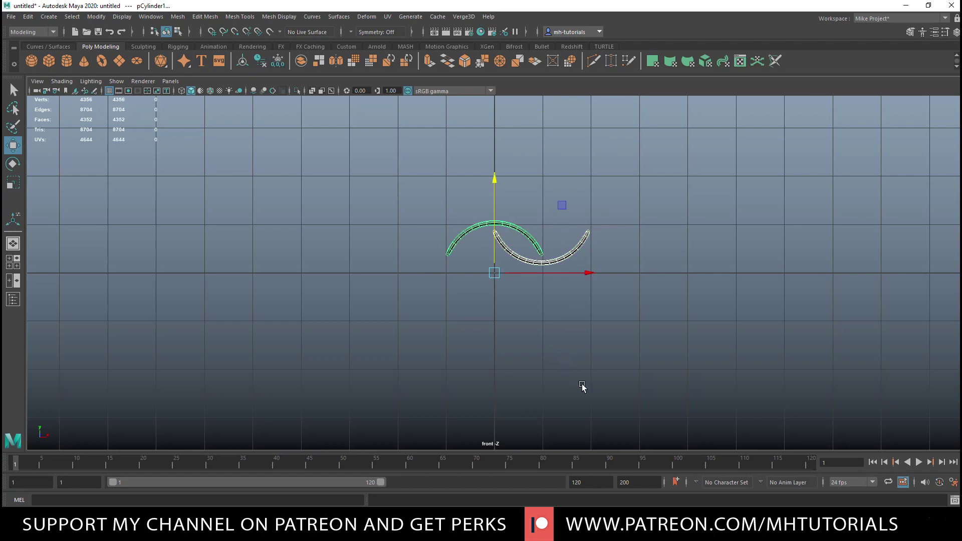
key("ctrl+d")
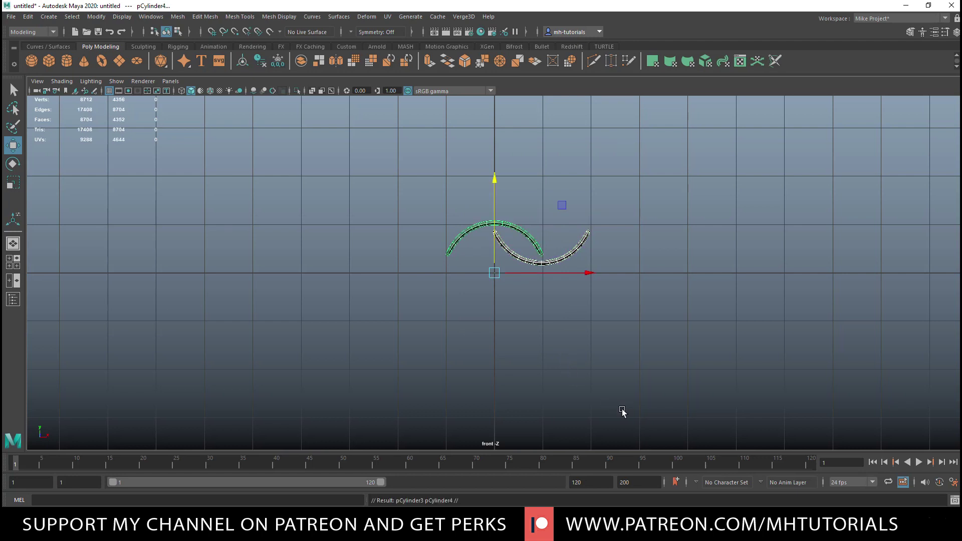
left_click_drag(590, 274, 693, 273)
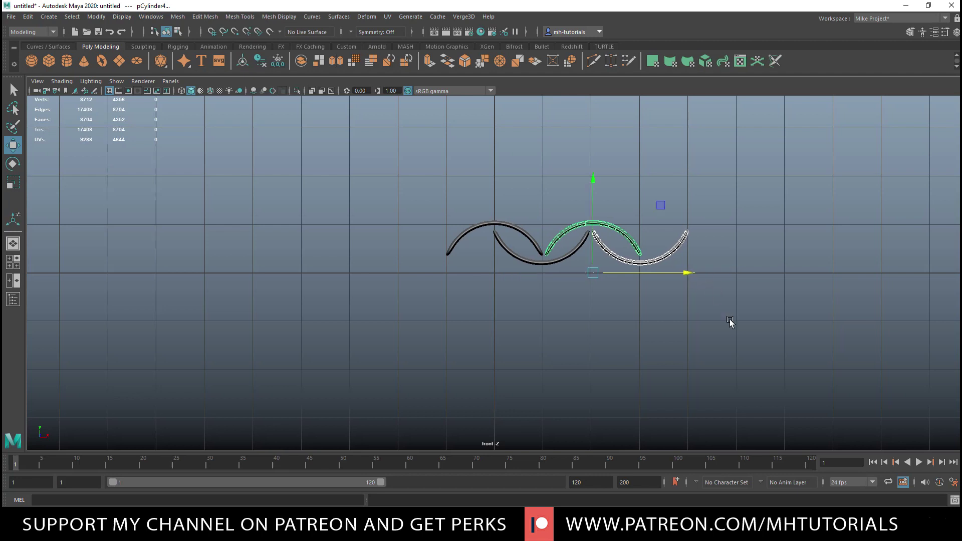
Repeat the offset duplication with Duplicate with Transform until the row holds seven tile pairs.
key("shift+d")
key("shift+d")
key("shift+d")
key("shift+d")
key("shift+d")
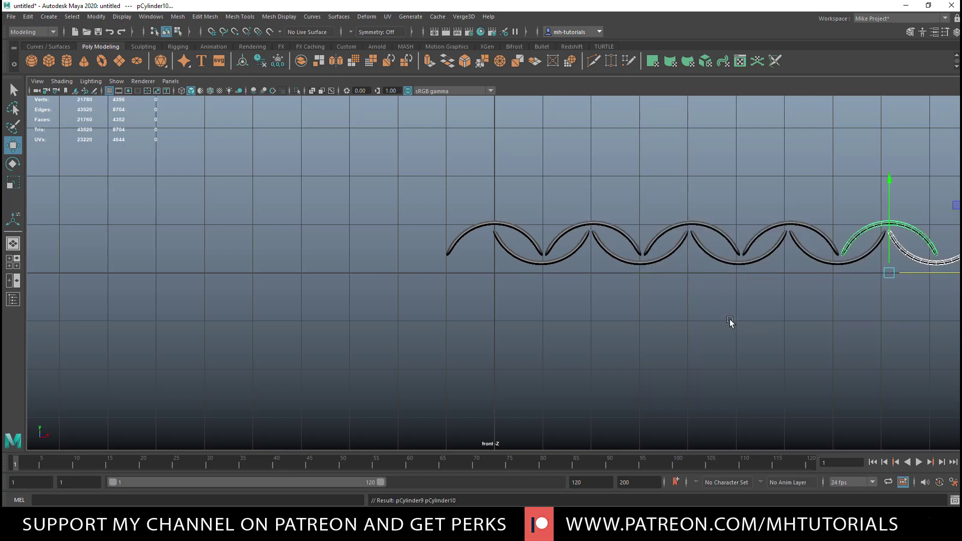
scroll(108, 185, "down", 2)
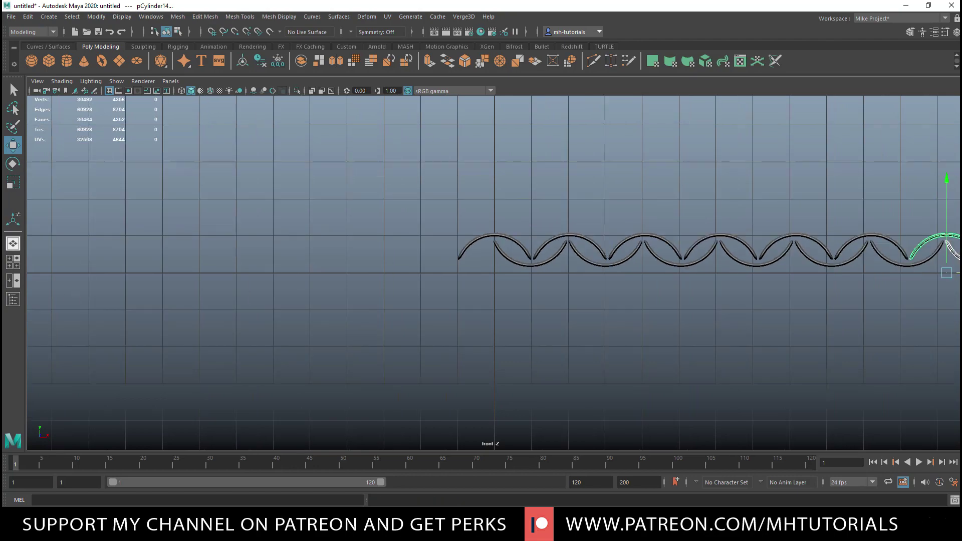
Duplicate the entire row of tiles and move the copy along Z to form a second row slightly overlapping the first.
left_click(13, 267)
key("space")
scroll(555, 216, "down", 3)
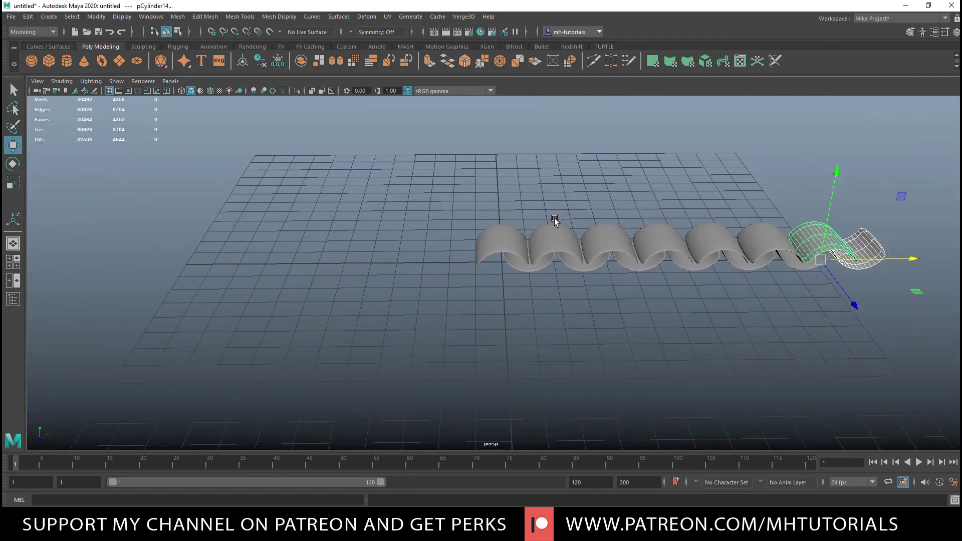
left_click_drag(554, 218, 760, 253, "alt")
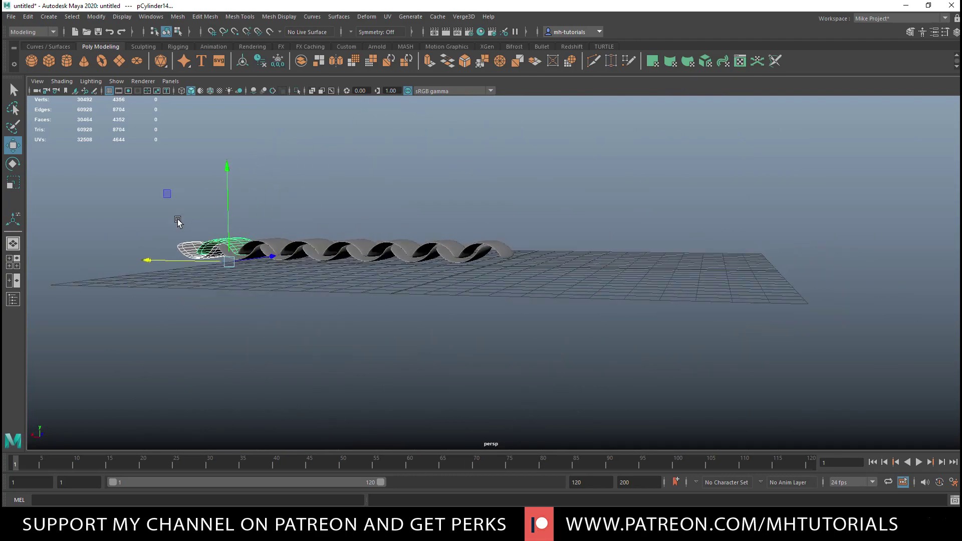
left_click_drag(110, 206, 512, 324)
left_click_drag(582, 341, 551, 343, "alt")
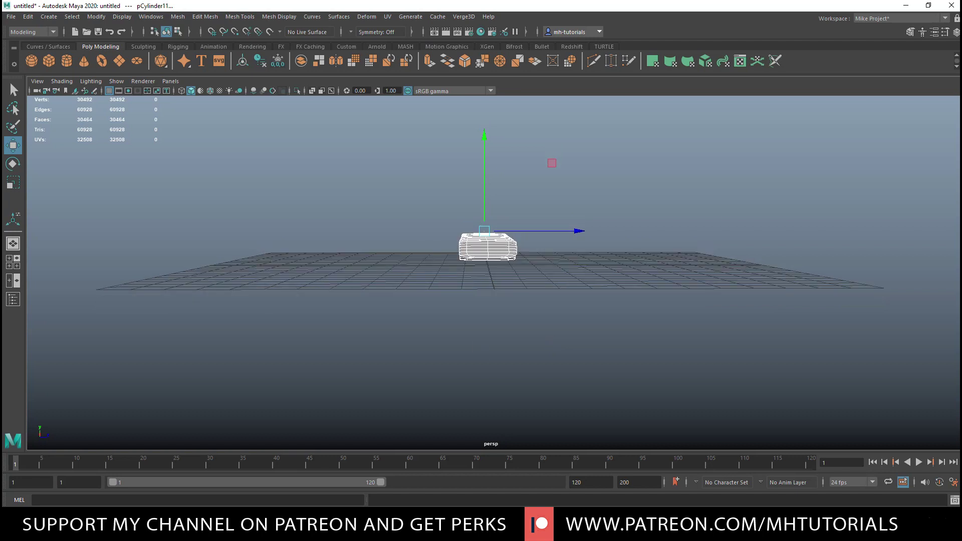
left_click(13, 262)
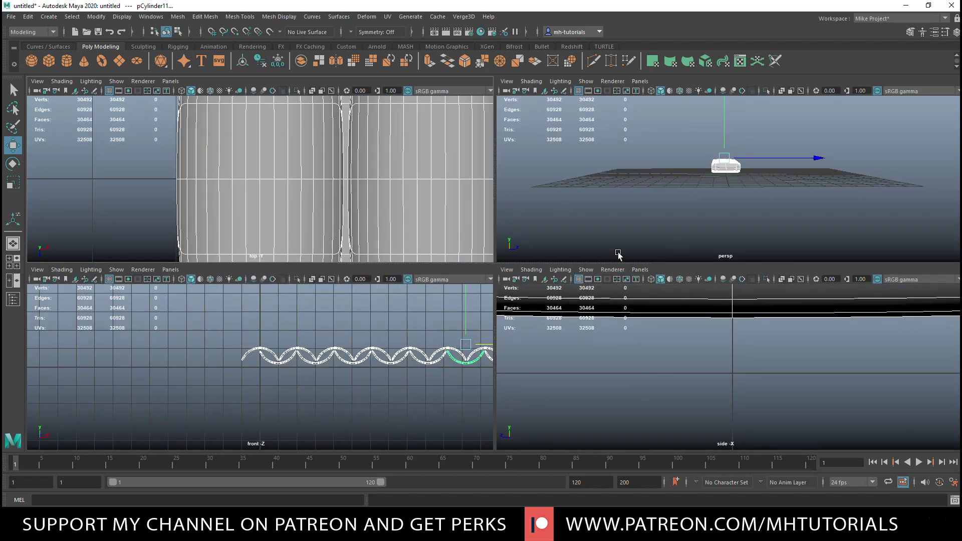
scroll(383, 209, "down", 5)
key("space")
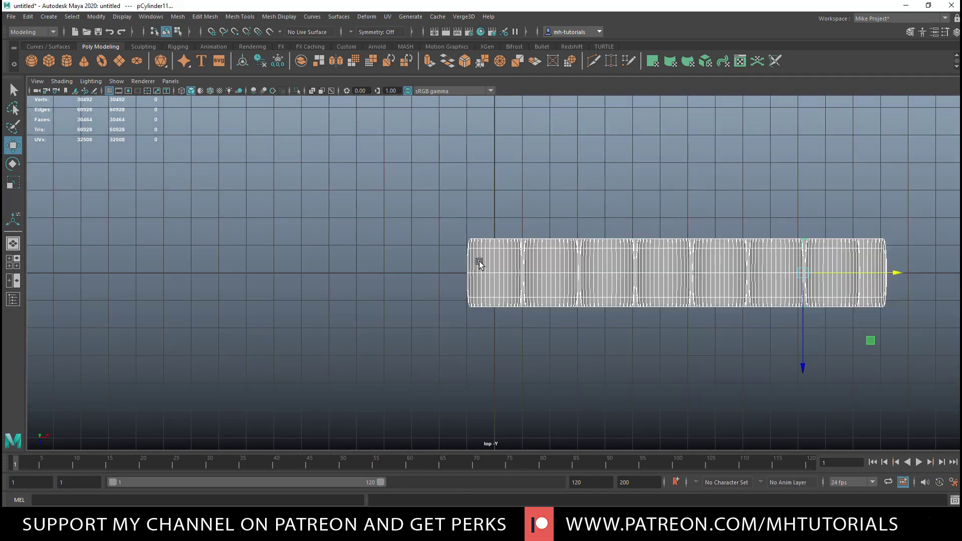
key("ctrl+d")
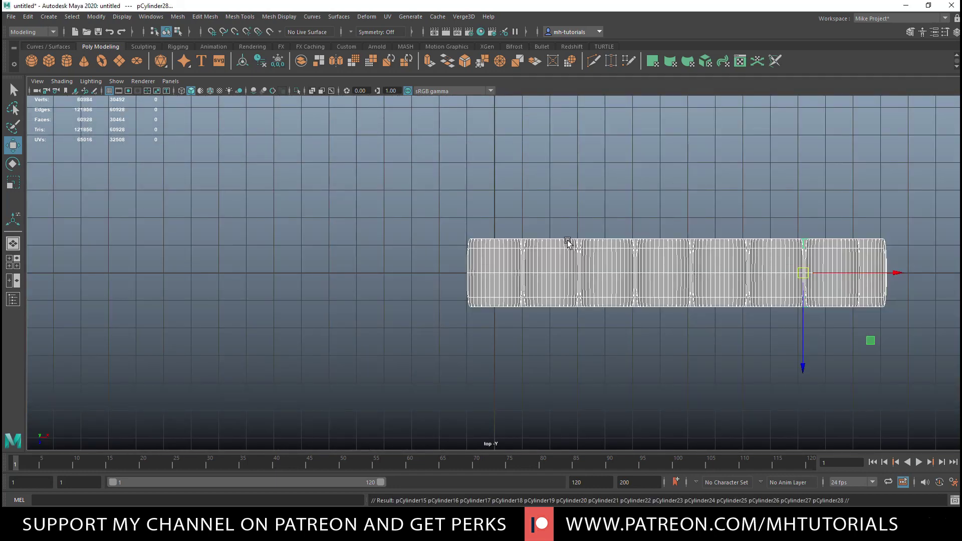
left_click_drag(803, 370, 729, 434)
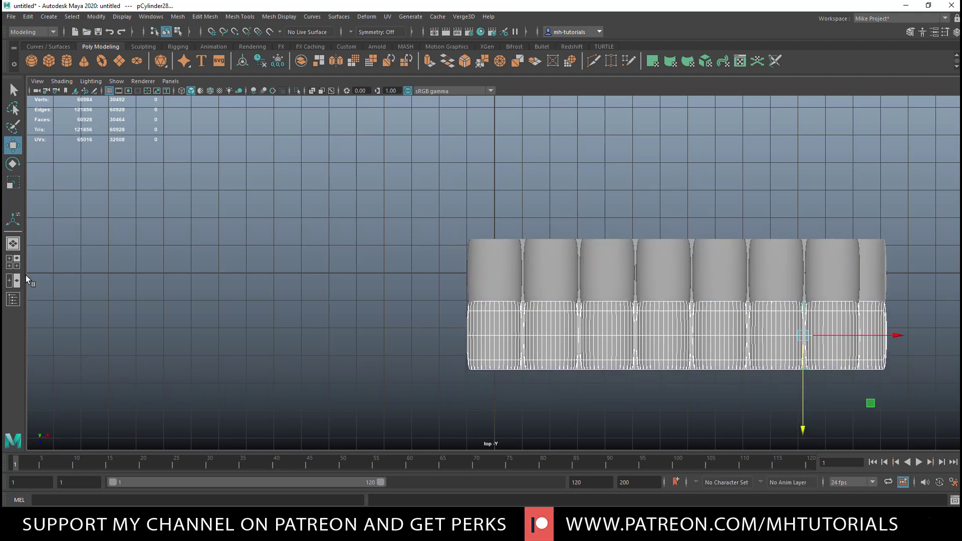
Lower the second tile row slightly and slide it toward the first row so their ends overlap.
left_click(13, 262)
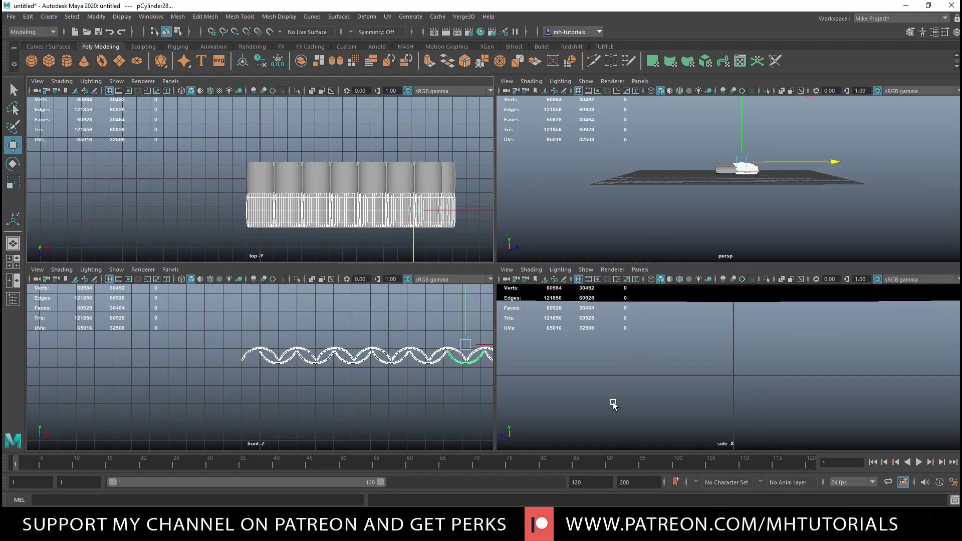
key("space")
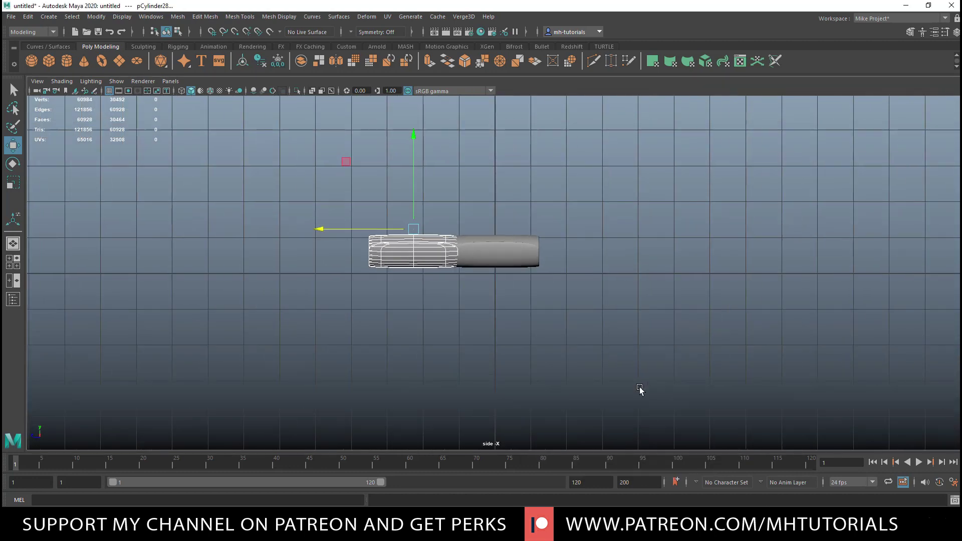
key("f")
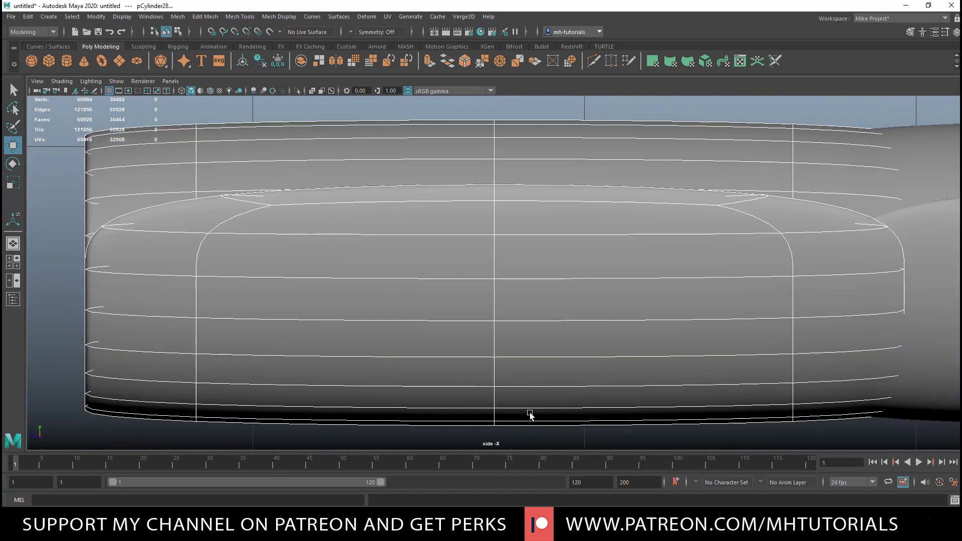
scroll(530, 415, "down", 5)
mouse_move(497, 176)
left_mouse_down()
mouse_move(496, 157)
mouse_move(500, 165)
left_mouse_up()
left_click_drag(396, 254, 408, 255)
left_click(13, 262)
key("space")
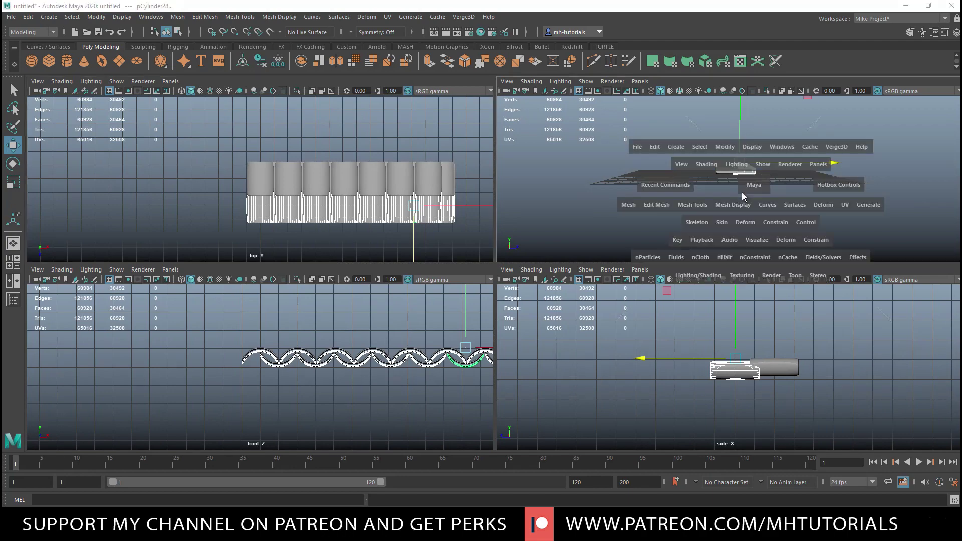
left_click_drag(619, 397, 612, 423, "alt")
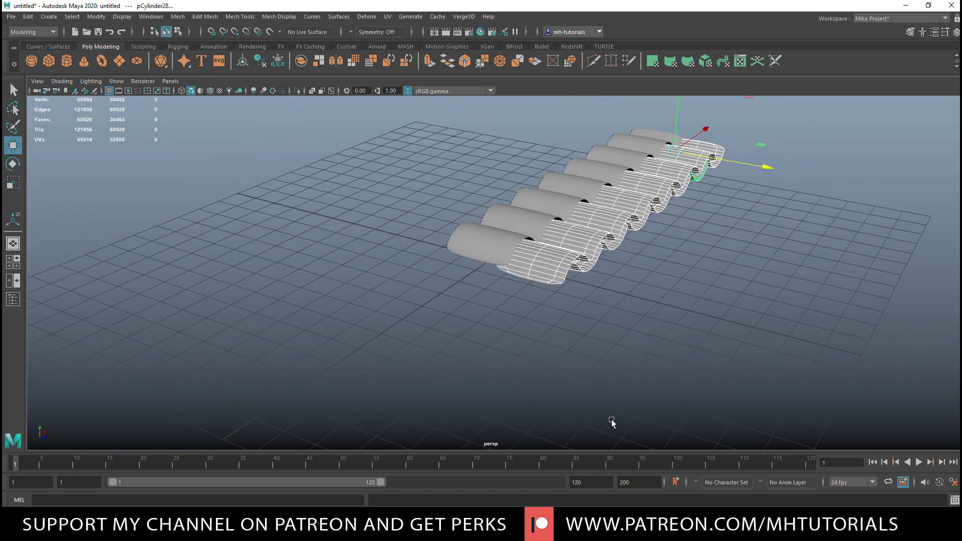
Repeat the row duplication with Duplicate with Transform until the roof covering has eight overlapping rows.
key("shift+d")
key("shift+d")
key("shift+d")
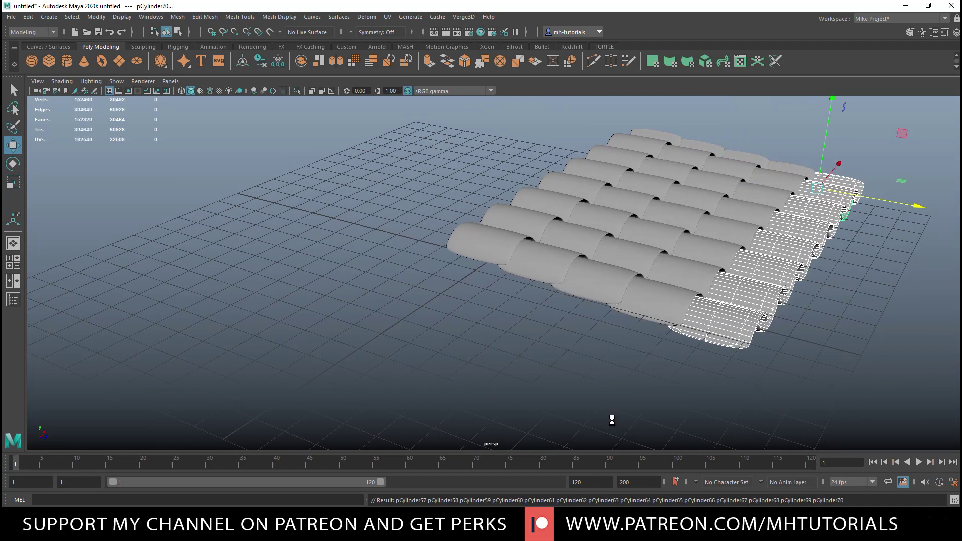
key("shift+d")
key("shift+d")
key("shift+d")
left_click_drag(612, 422, 700, 457, "alt")
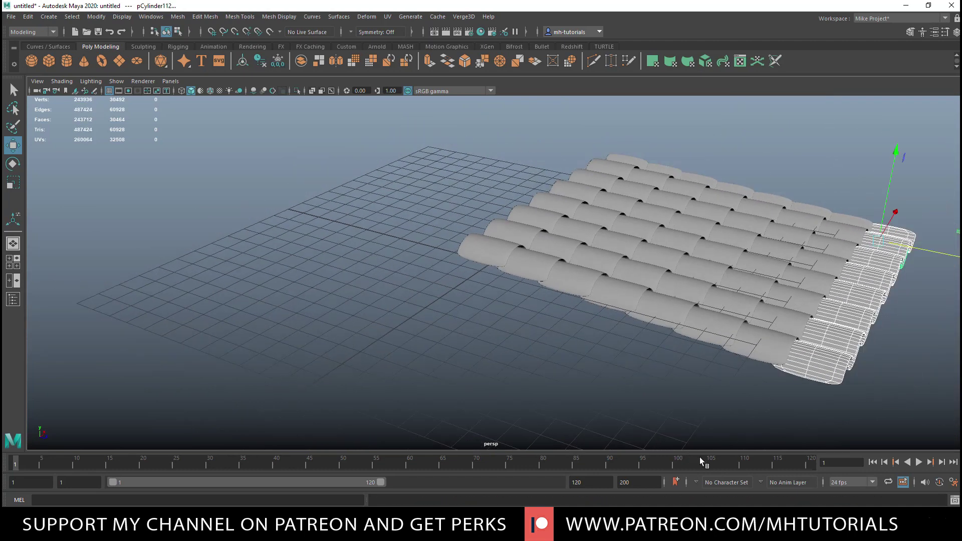
Group all the roof tiles and rotate the group about the X axis into a sloping roof surface.
key("alt+space")
left_click_drag(588, 361, 623, 360, "alt")
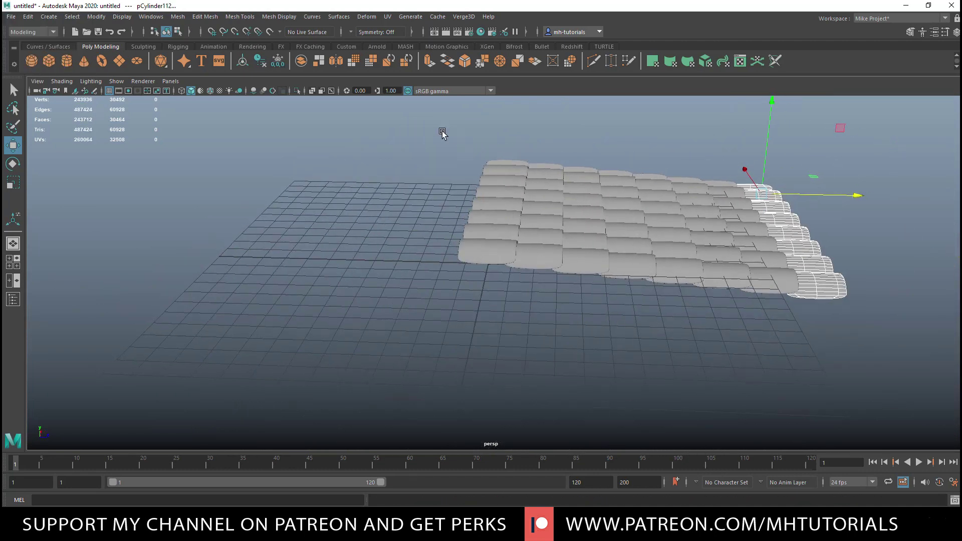
left_click_drag(443, 133, 955, 387)
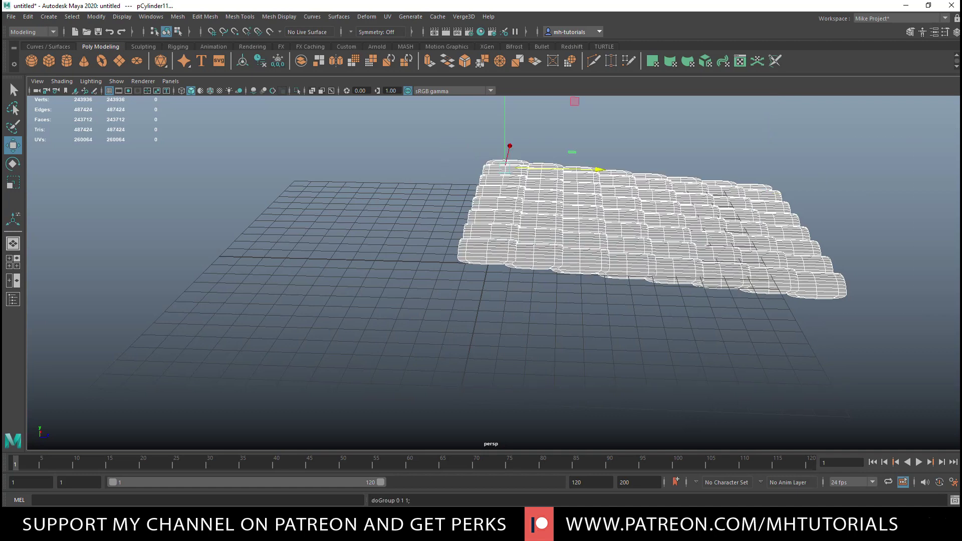
key("e")
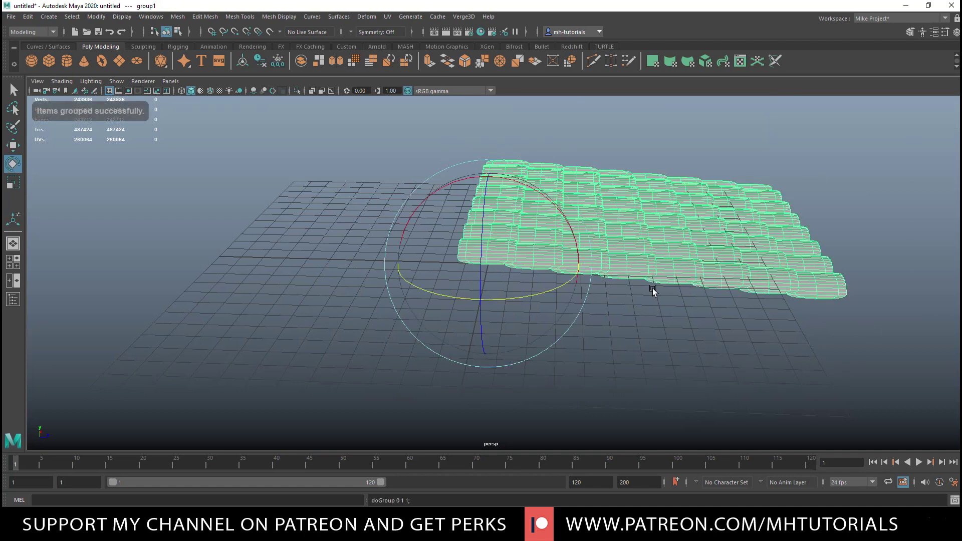
left_click_drag(558, 212, 569, 233)
scroll(594, 268, "down", 3)
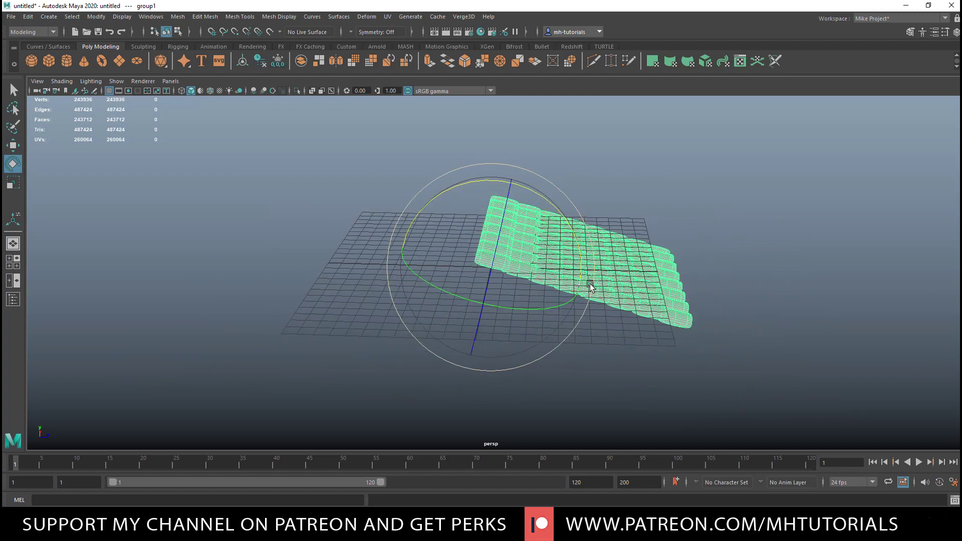
Raise the tilted tile group above the grid and deselect it.
key("w")
left_click_drag(491, 184, 486, 95)
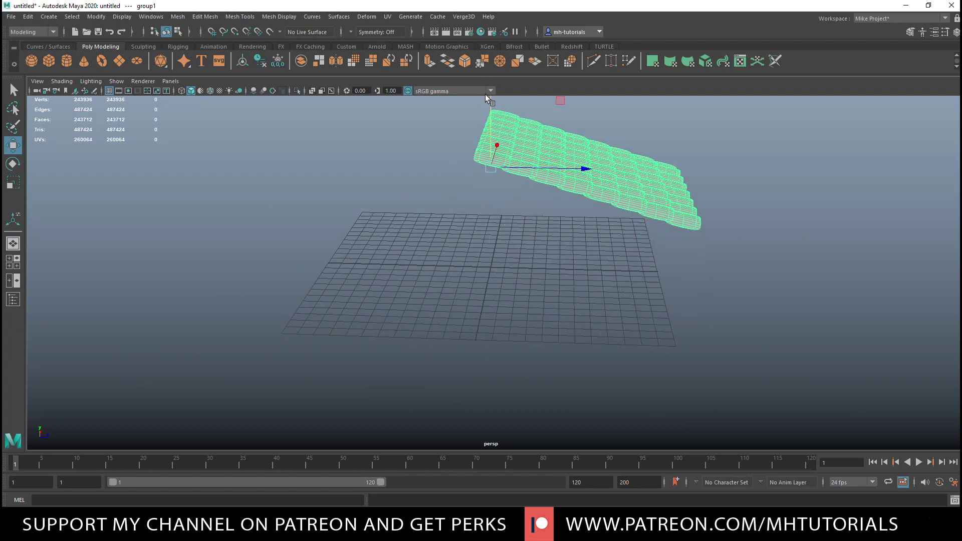
left_click_drag(711, 384, 595, 394, "alt")
left_click(812, 359)
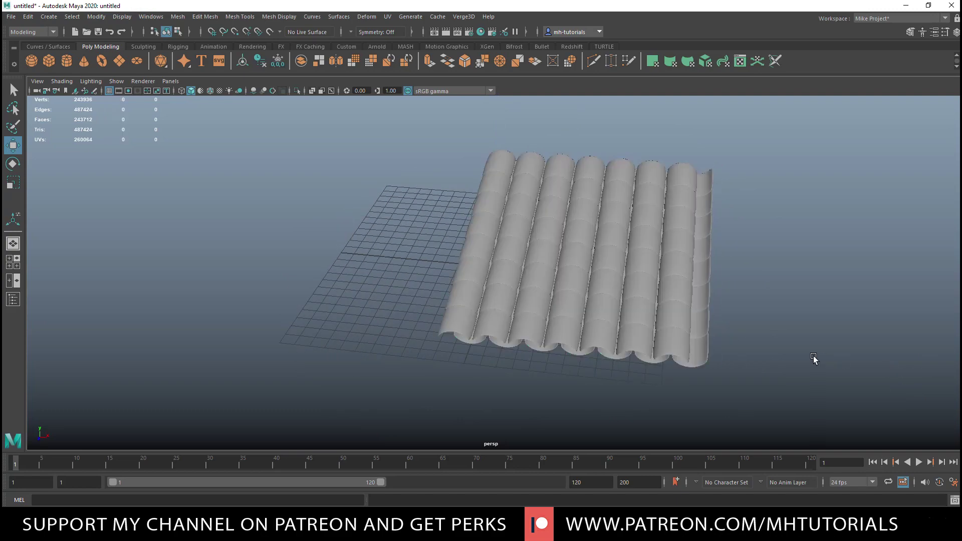
Inspect the finished tiled roof surface, then select all of its tiles and delete them.
scroll(810, 366, "up", 2)
left_click_drag(812, 368, 767, 386, "alt")
scroll(812, 372, "down", 5)
scroll(767, 383, "down", 1)
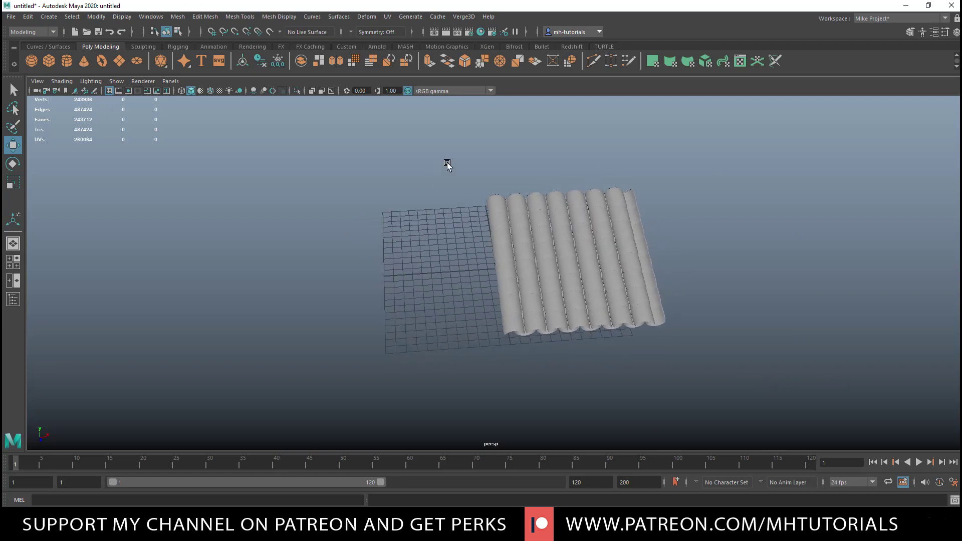
left_click_drag(422, 152, 743, 411)
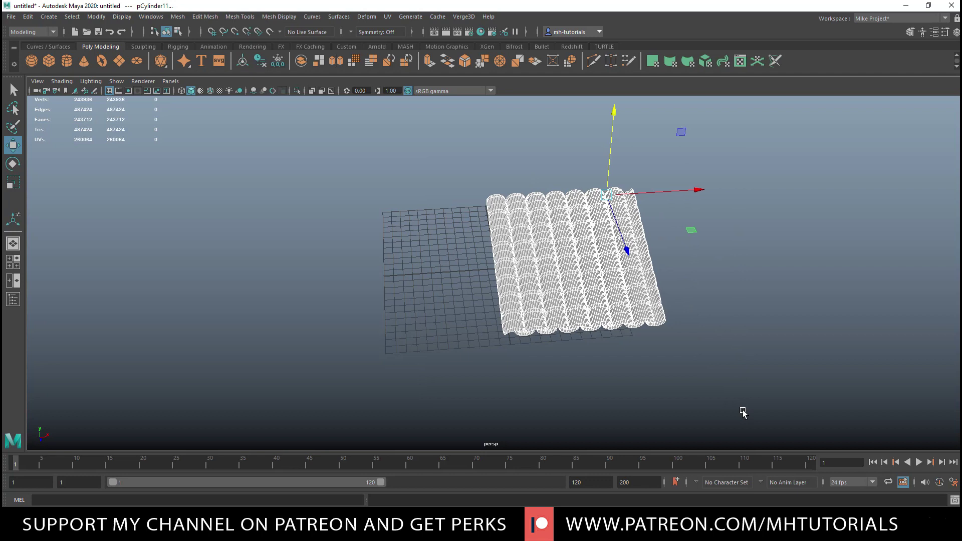
key("Delete")
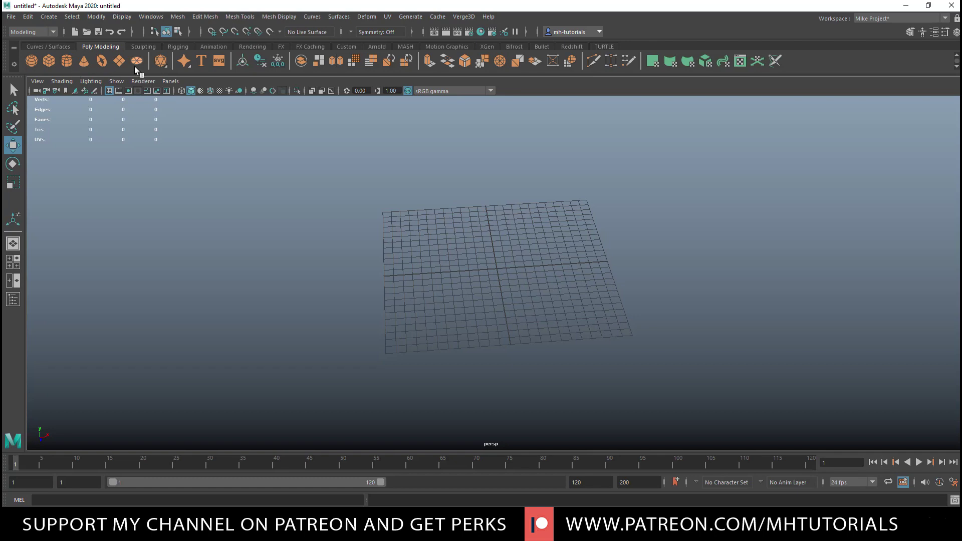
Create a polygon plane and scale it up uniformly to cover the whole grid.
left_click(119, 61)
scroll(476, 317, "up", 3)
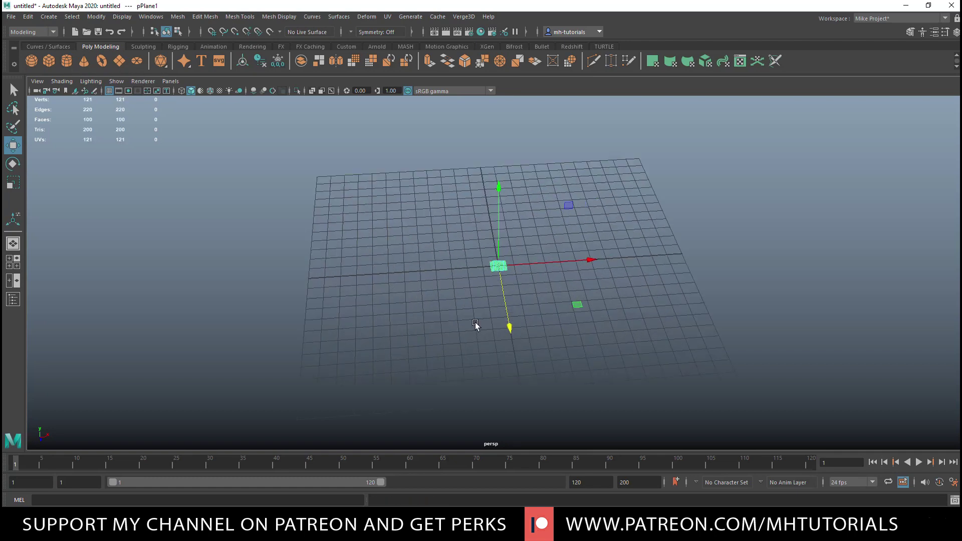
key("r")
left_click_drag(498, 266, 752, 307)
middle_click_drag(415, 331, 473, 272, "alt")
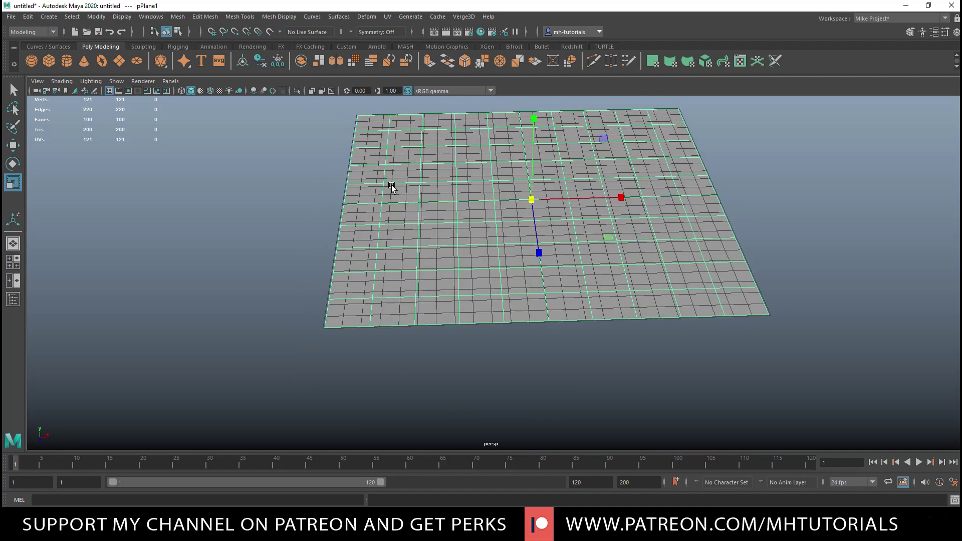
Bevel five alternate edge loops running along the plane's Z direction with a fraction of 0.05.
right_click_drag(391, 187, 391, 160)
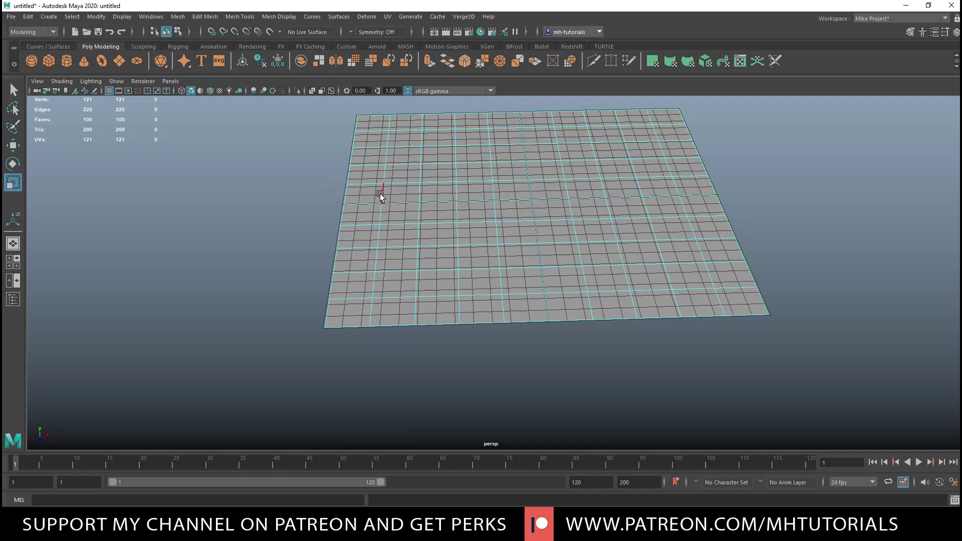
double_click(380, 196)
double_click(455, 190, "shift")
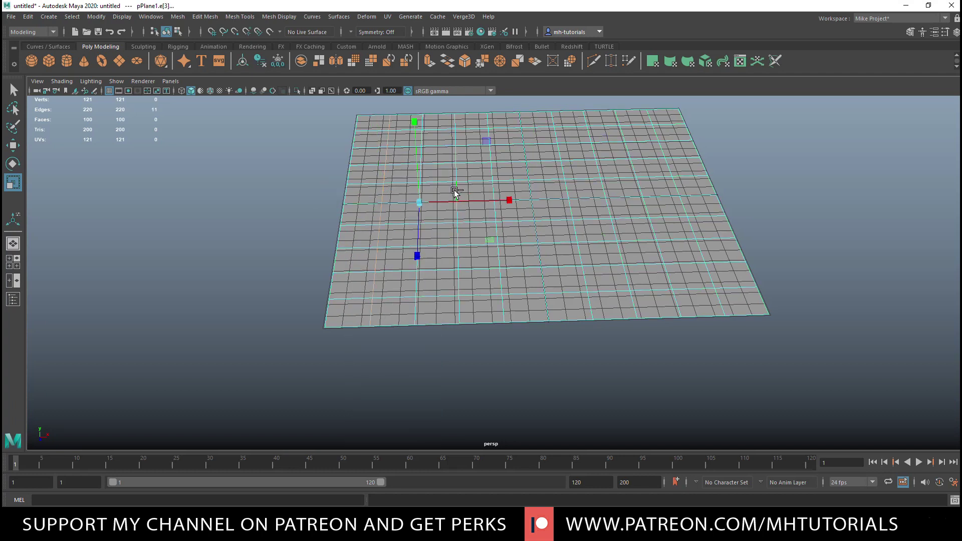
double_click(530, 189, "shift")
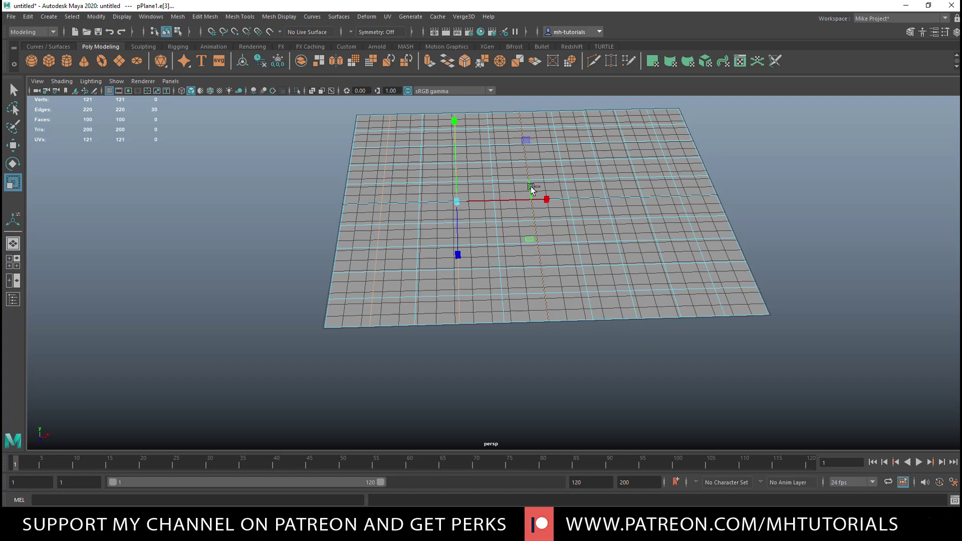
double_click(608, 189, "shift")
double_click(685, 193, "shift")
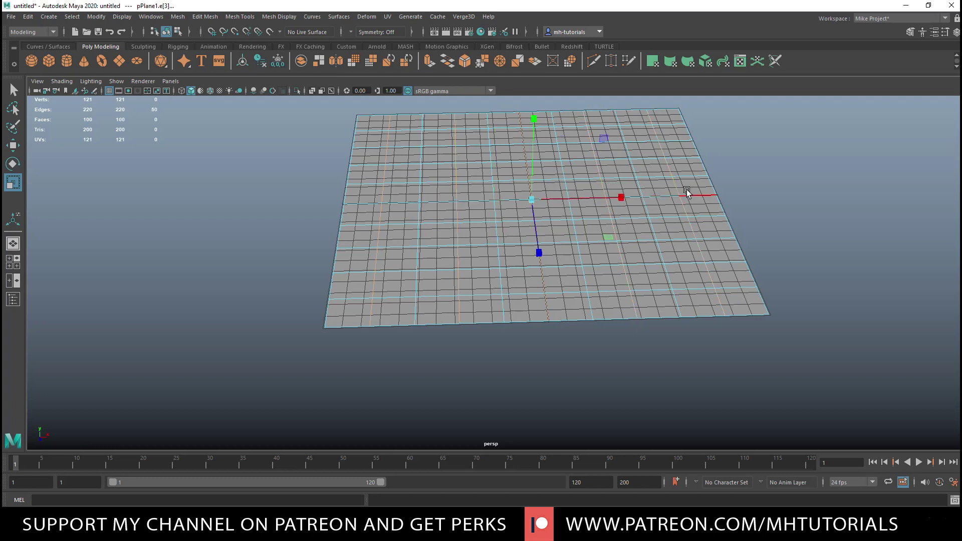
key("ctrl+b")
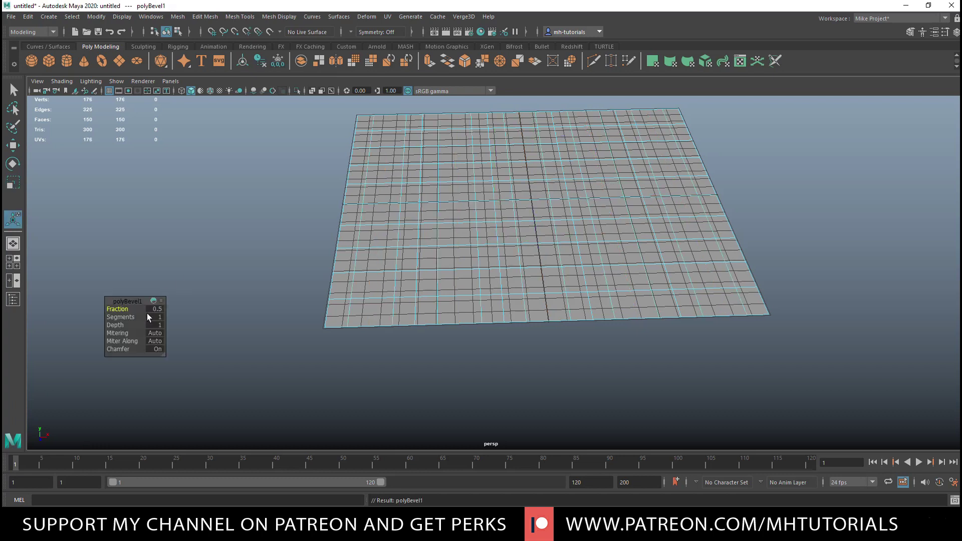
type("0.2")
key("Return")
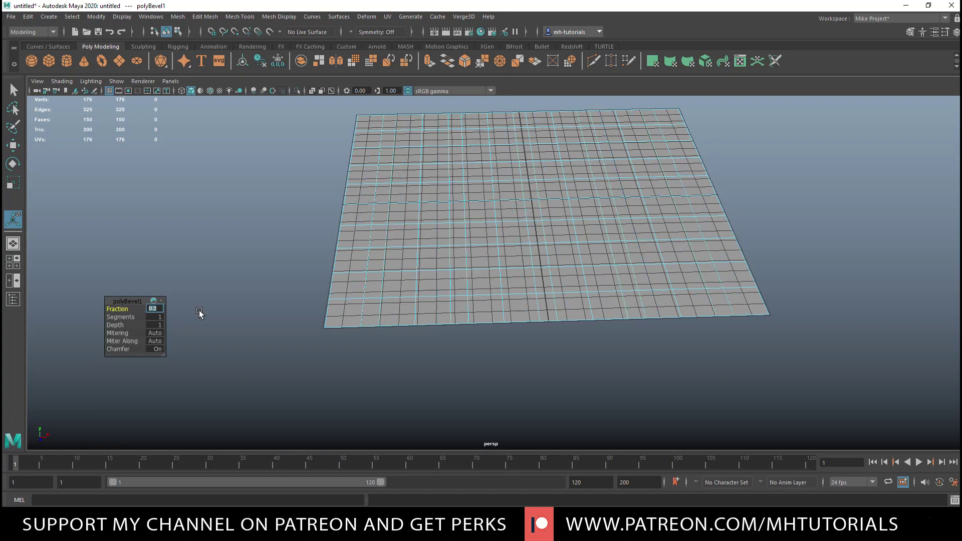
type("0.05")
key("Return")
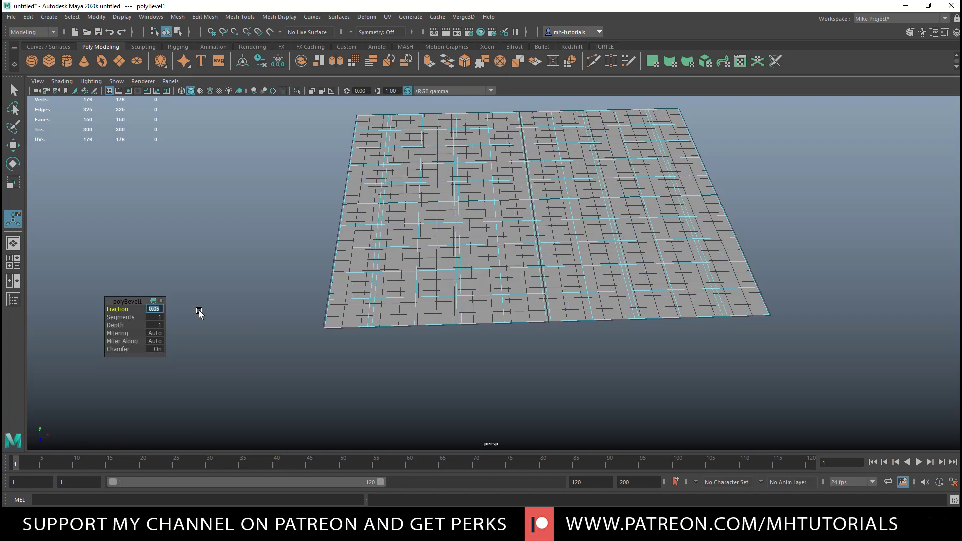
Select the five narrow face strips made by the bevel and extrude them with a thickness of 0.1.
right_click_drag(411, 247, 414, 279)
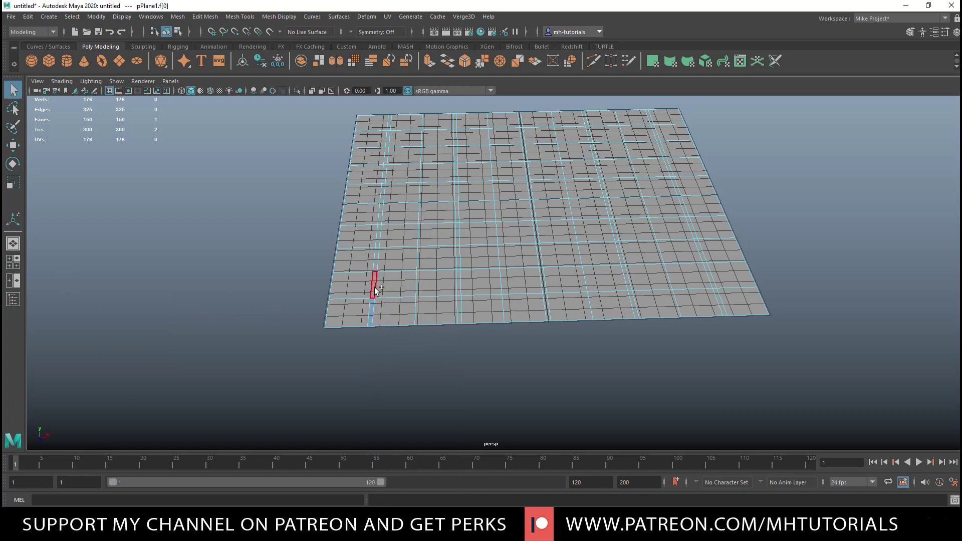
double_click(374, 287)
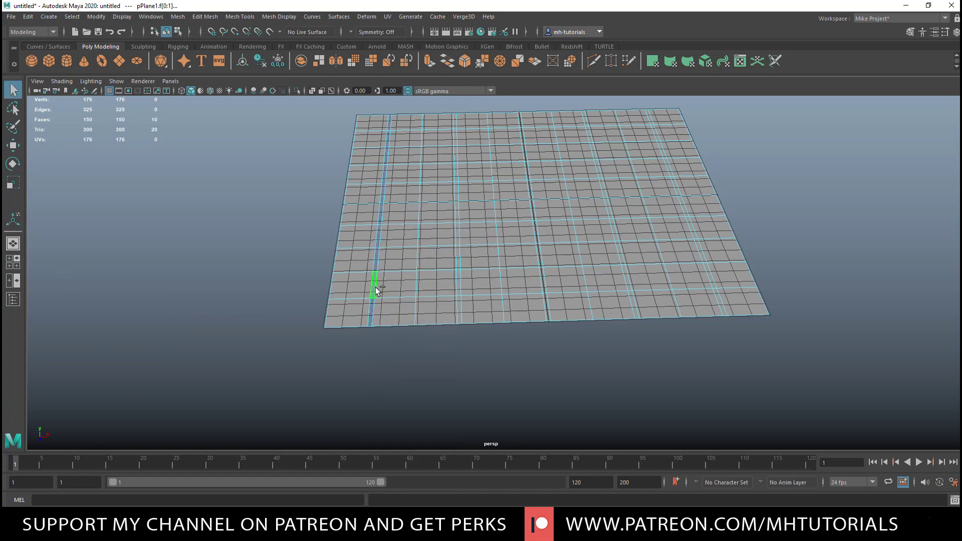
double_click(459, 290, "shift")
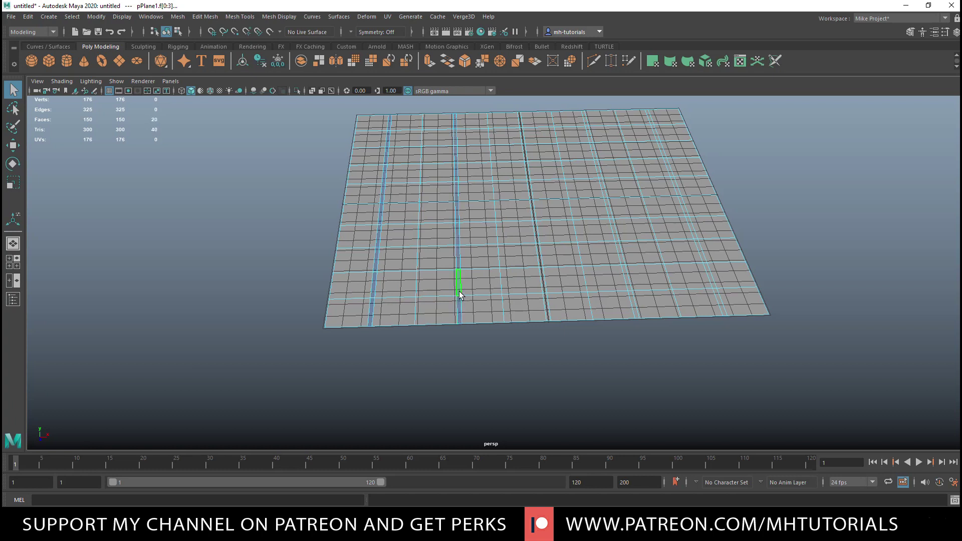
double_click(547, 313, "shift")
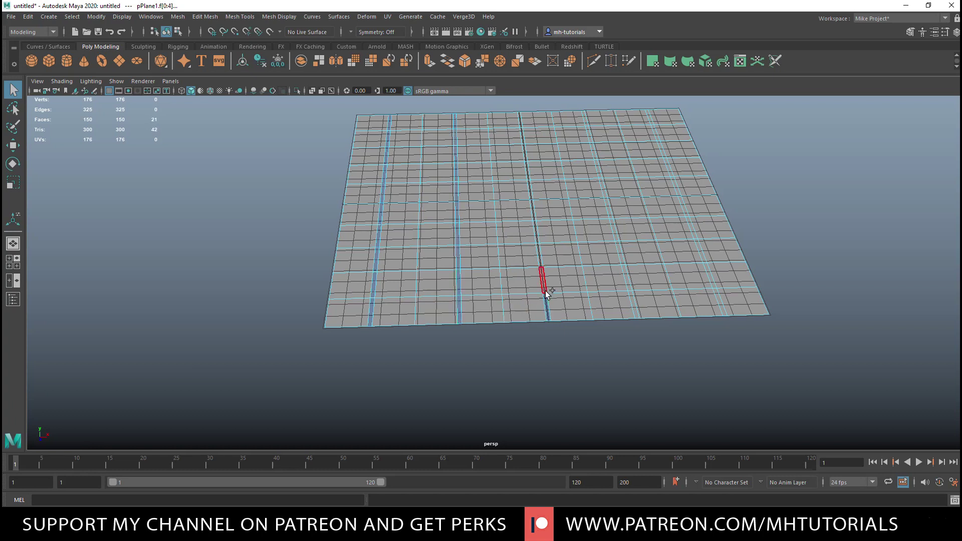
double_click(632, 300, "shift")
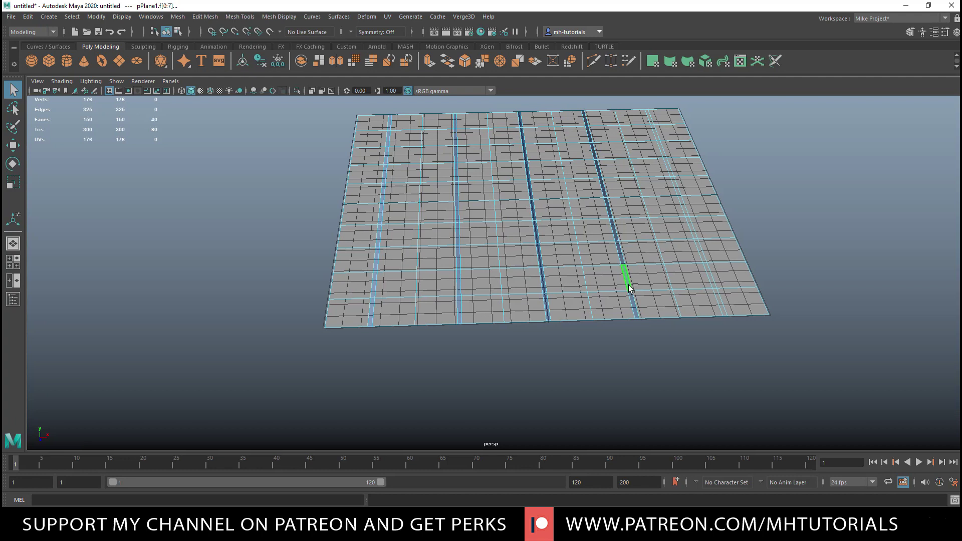
double_click(715, 294, "shift")
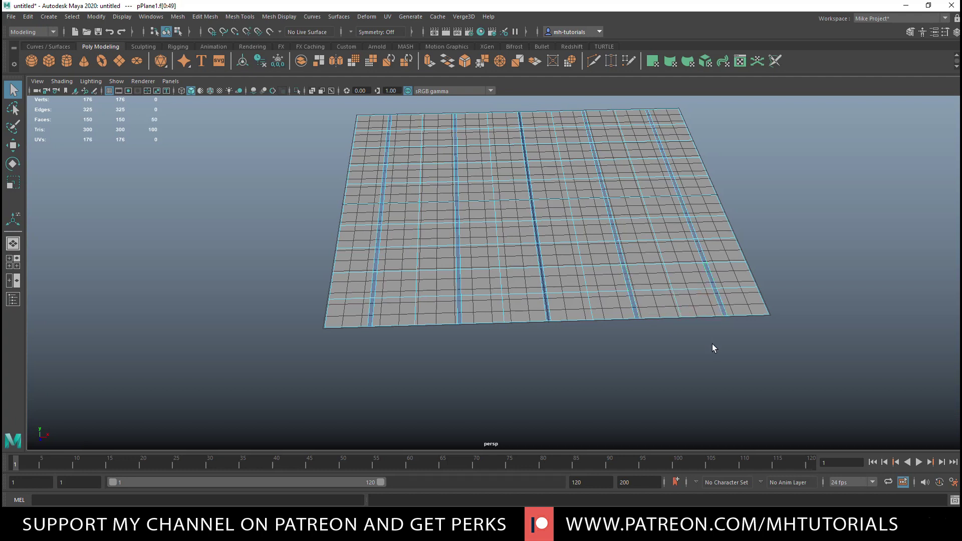
key("ctrl+e")
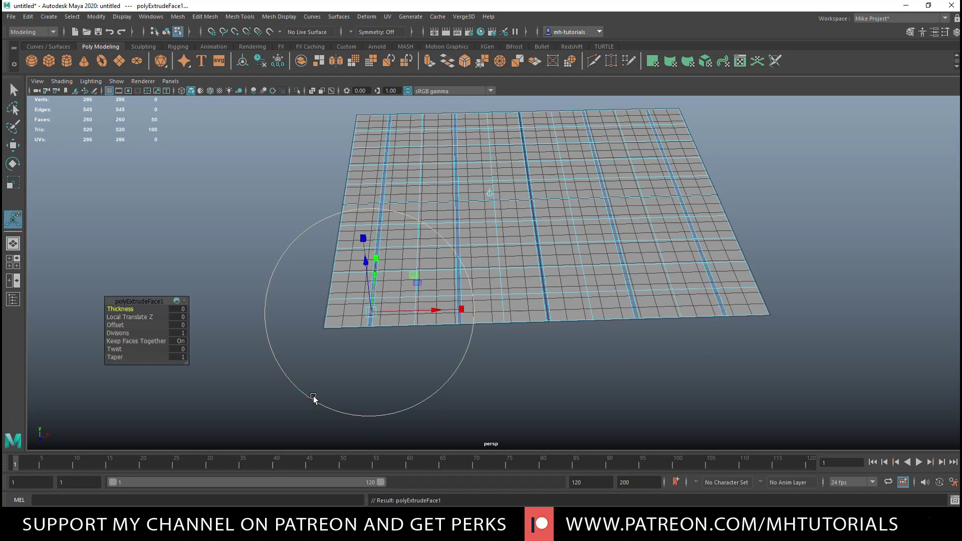
left_click(179, 310)
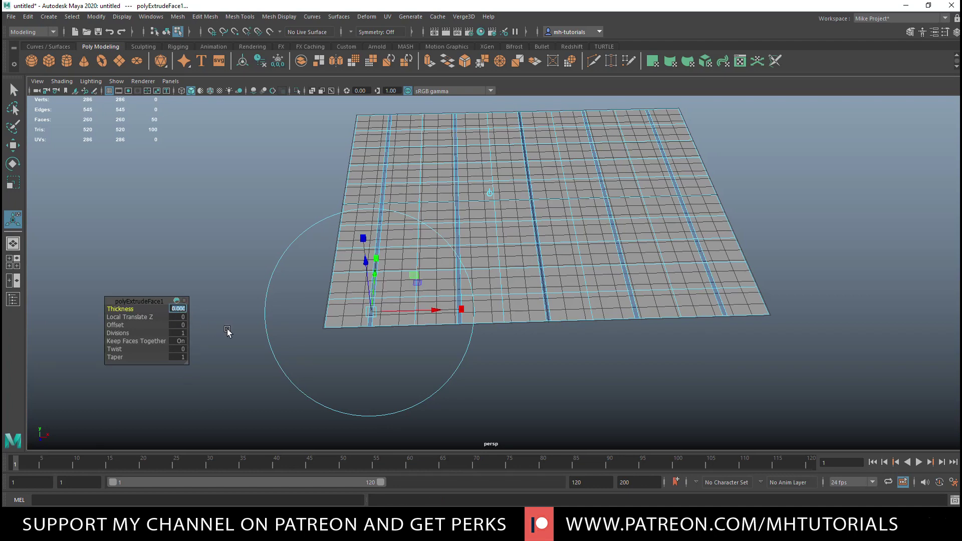
key("Return")
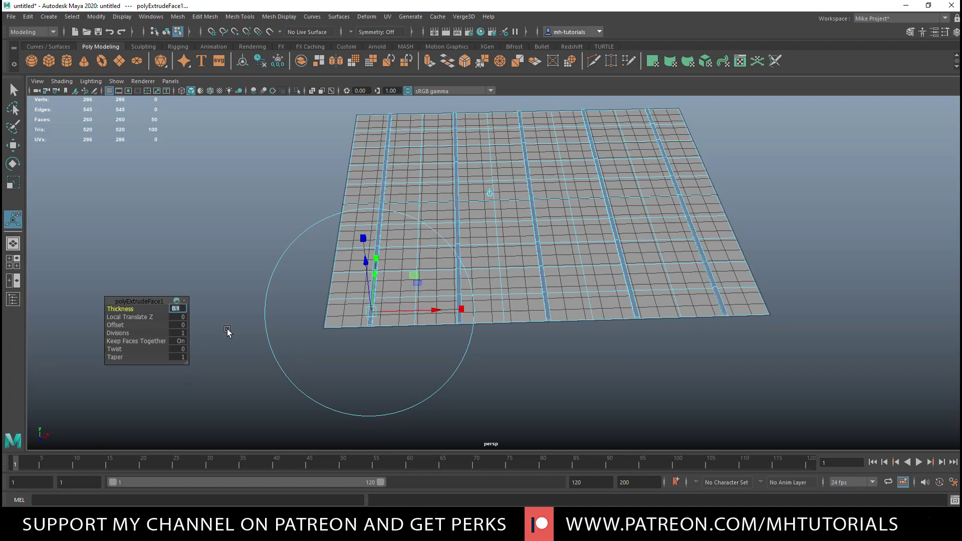
Set the rib extrusion's thickness to 0.2 and deselect the faces.
left_click_drag(280, 322, 204, 329, "alt")
type("0")
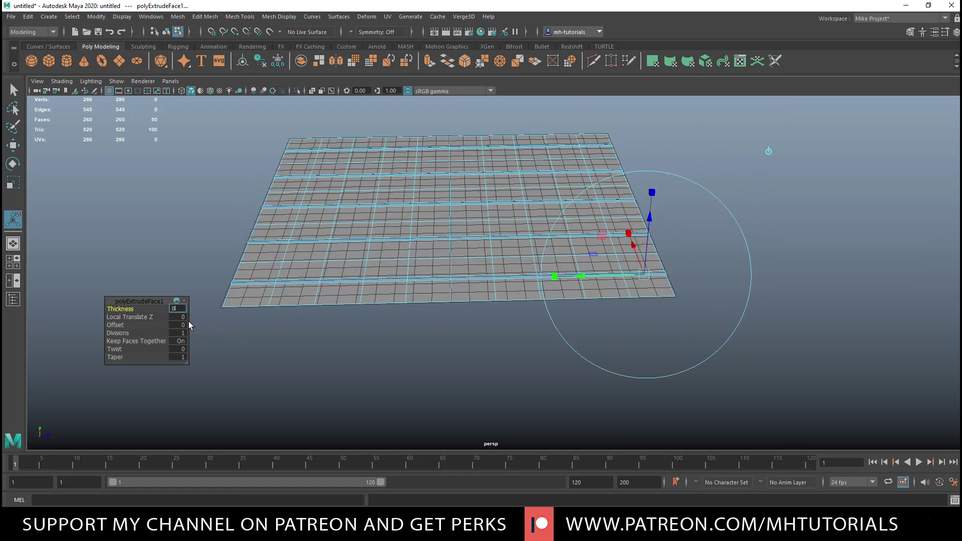
type(".2")
key("Return")
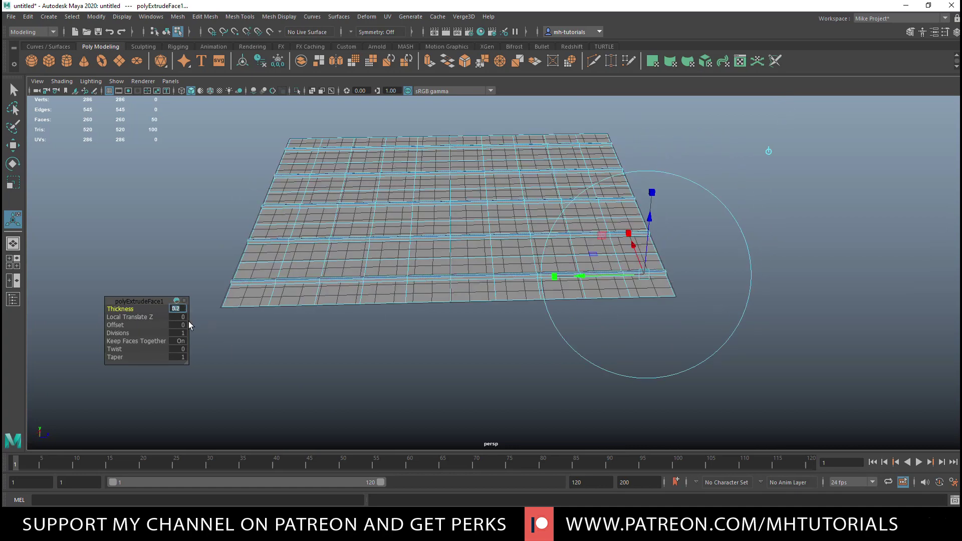
left_click(335, 356)
Return to object mode and rotate the ribbed sheet about the X axis into a sloping roof panel.
scroll(333, 319, "down", 5)
mouse_move(341, 338)
left_mouse_down("alt")
mouse_move(301, 309)
mouse_move(343, 329)
left_mouse_up("alt")
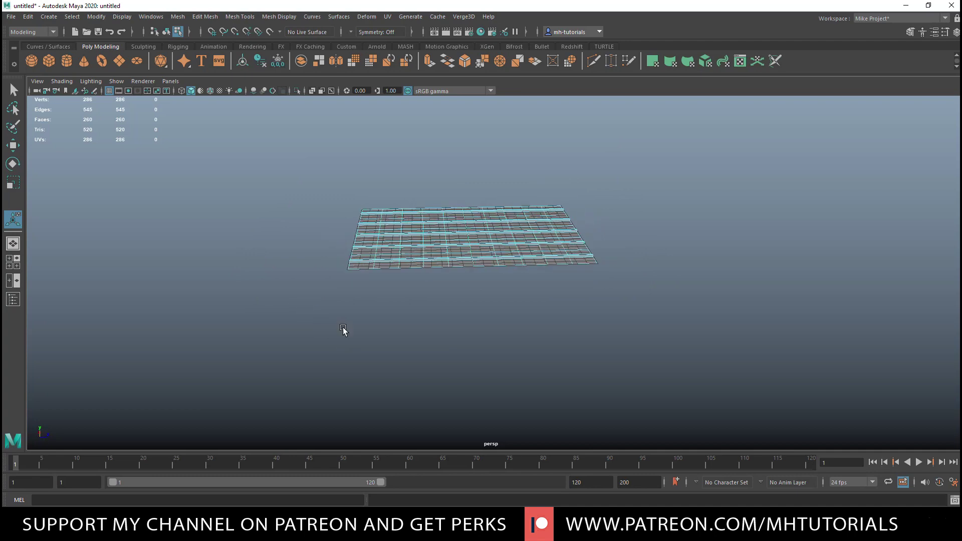
right_click_drag(440, 241, 472, 226)
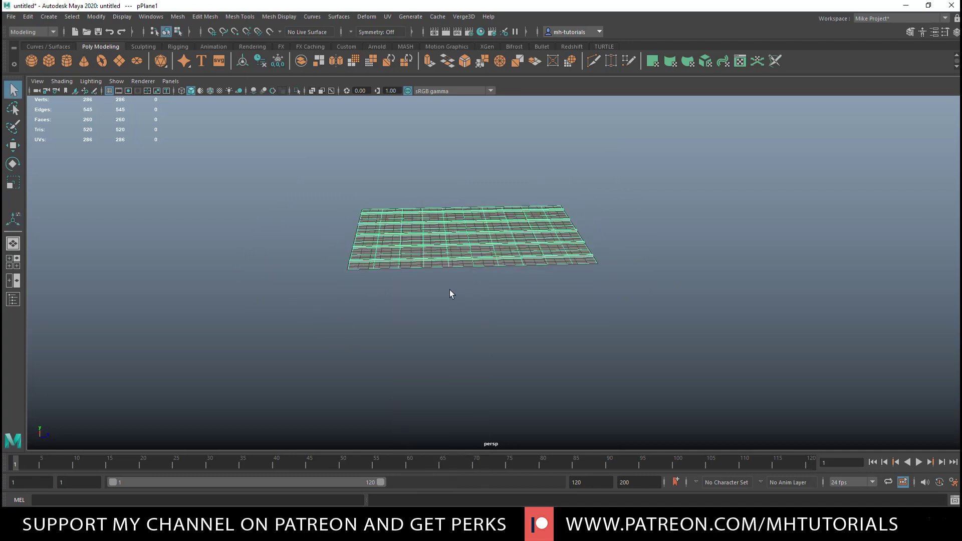
key("e")
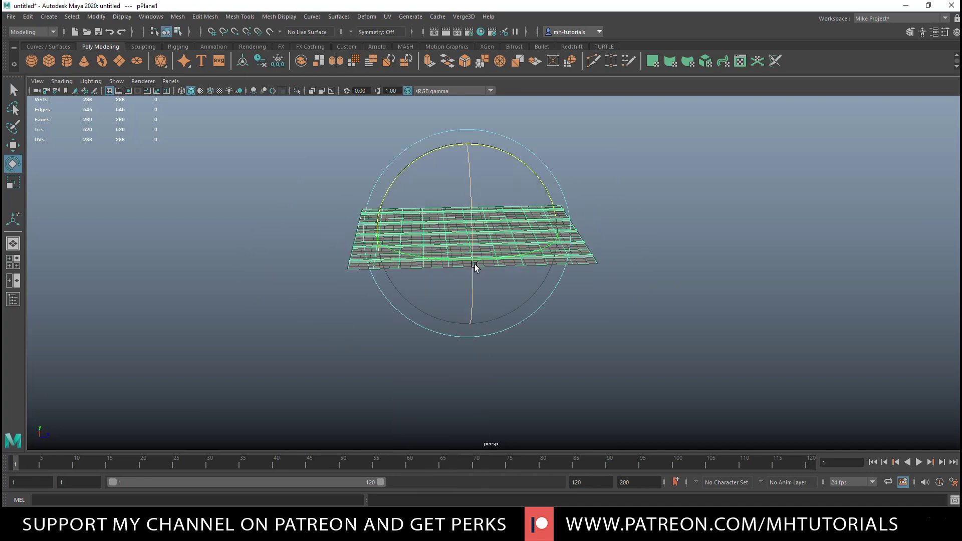
left_click_drag(443, 147, 467, 148)
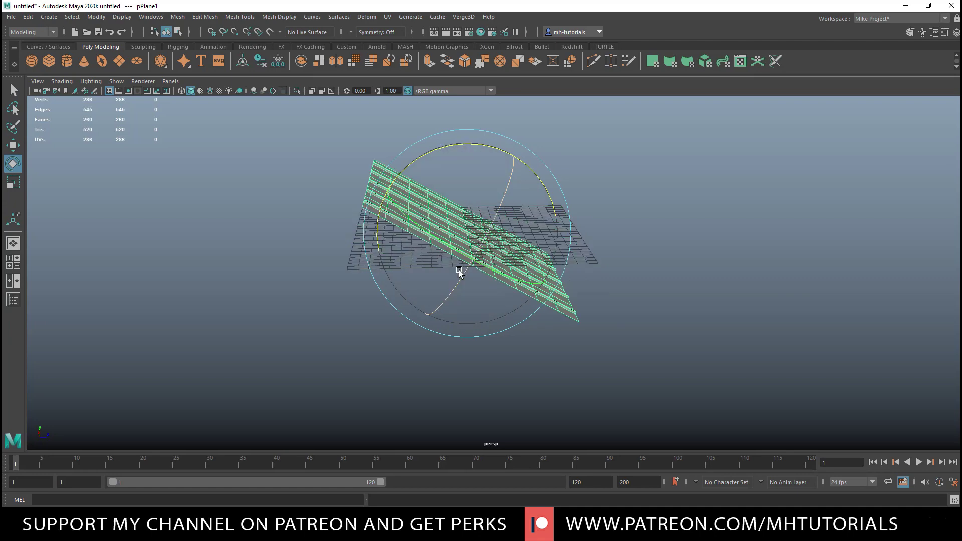
key("ctrl+e")
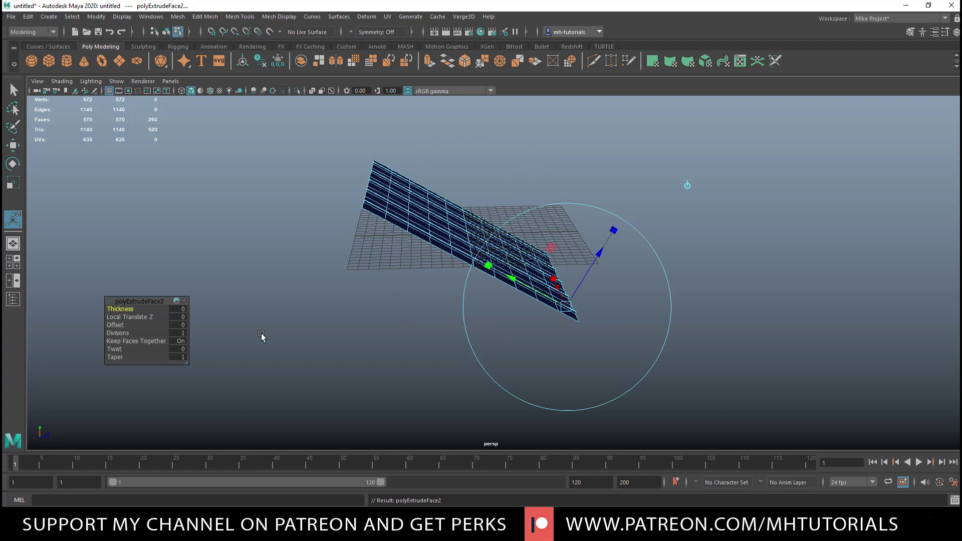
left_click(274, 308)
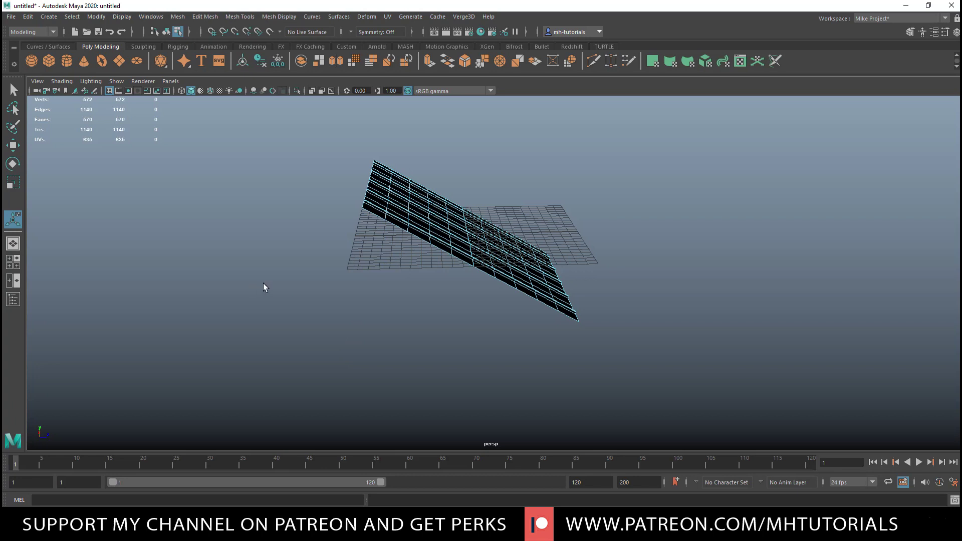
key("q")
right_click_drag(290, 250, 320, 229)
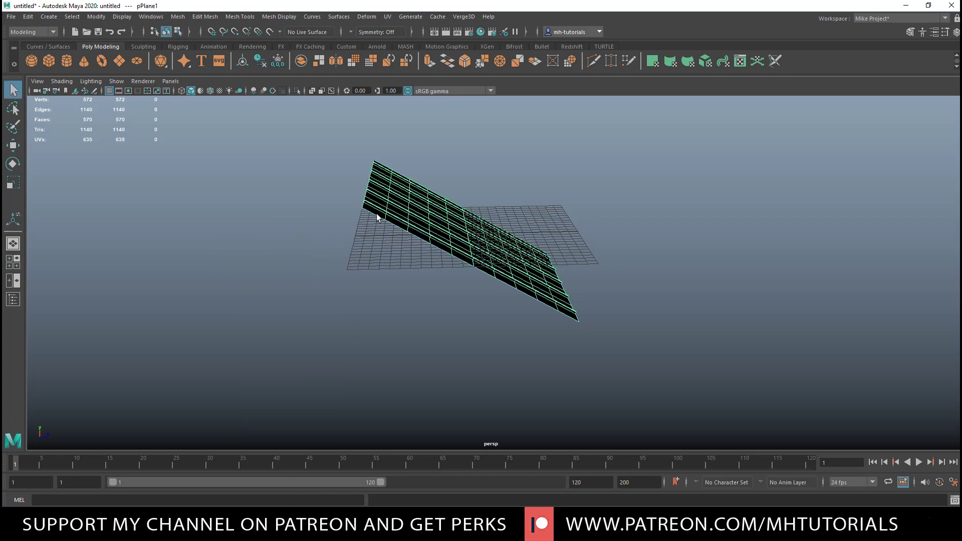
key("ctrl+z")
key("ctrl+z")
key("ctrl+z")
key("ctrl+z")
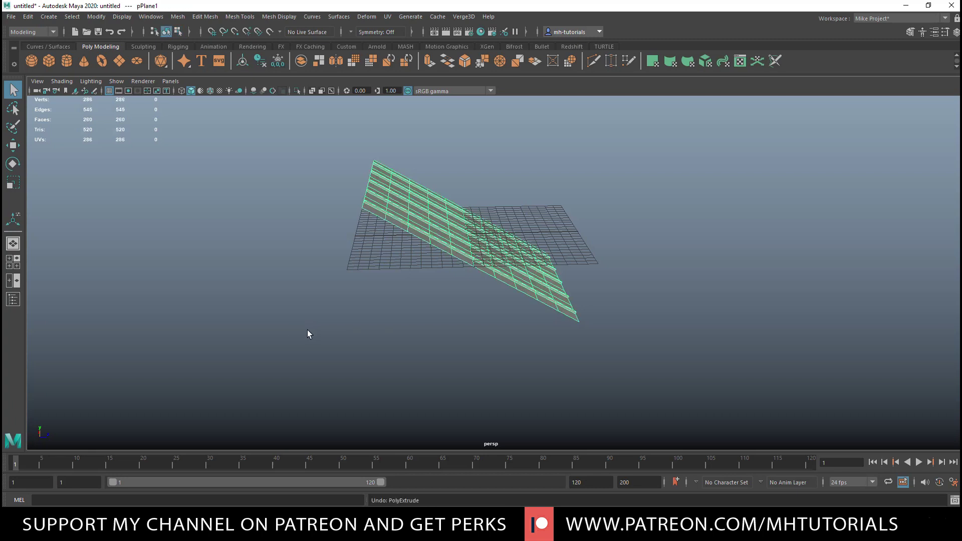
Try to shift the tilted sheet along the Z axis and check its ribbed surface with nothing selected.
key("e")
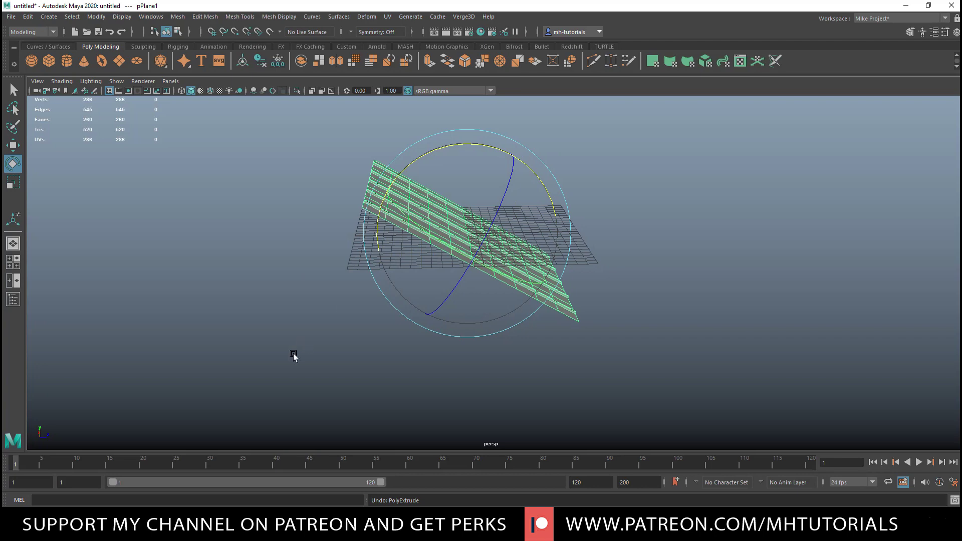
middle_click_drag(324, 357, 382, 361)
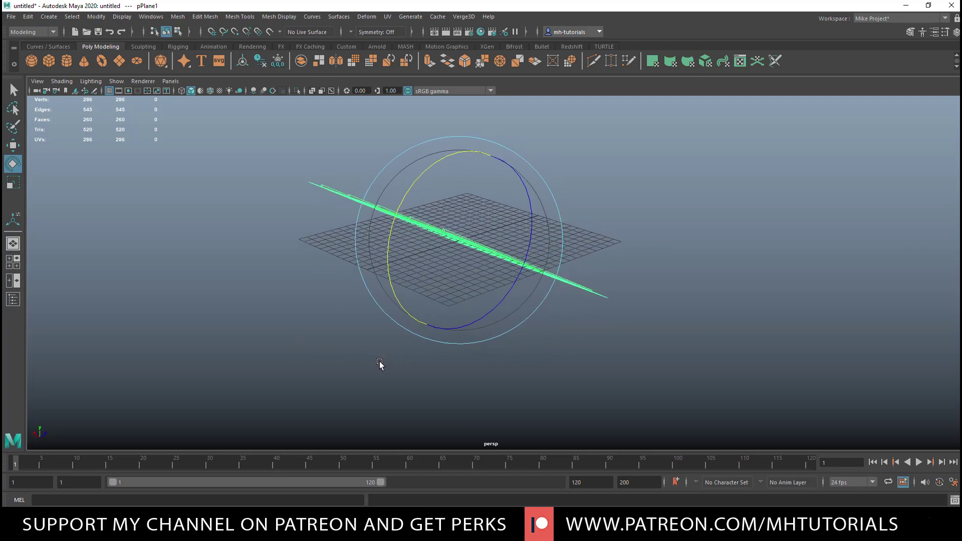
key("w")
left_click_drag(520, 221, 547, 228)
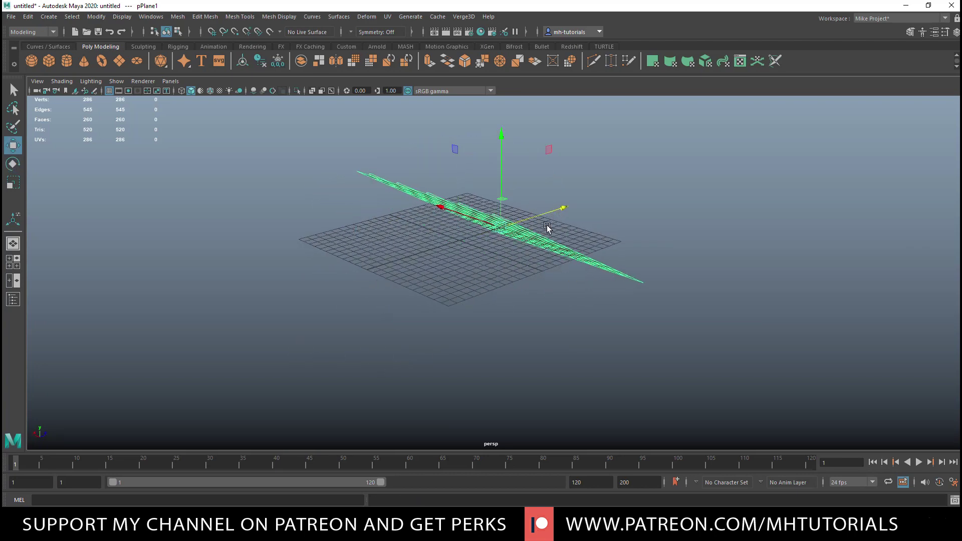
left_click(702, 261)
left_click_drag(703, 260, 459, 269, "alt")
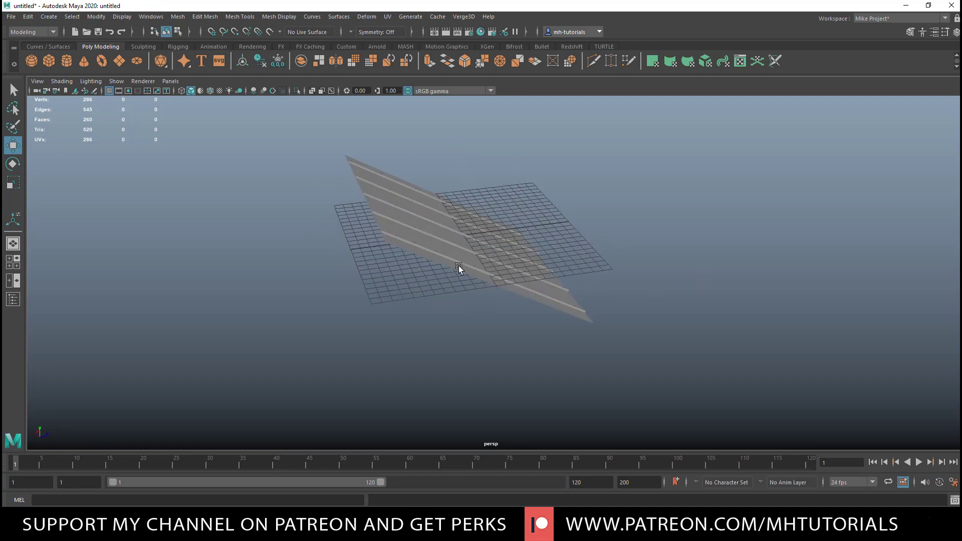
Duplicate the sloping sheet and rotate the copy half a turn about the Y axis, using World axis orientation and 15-degree absolute step snapping.
left_click(459, 269)
left_click_drag(599, 363, 573, 346, "alt")
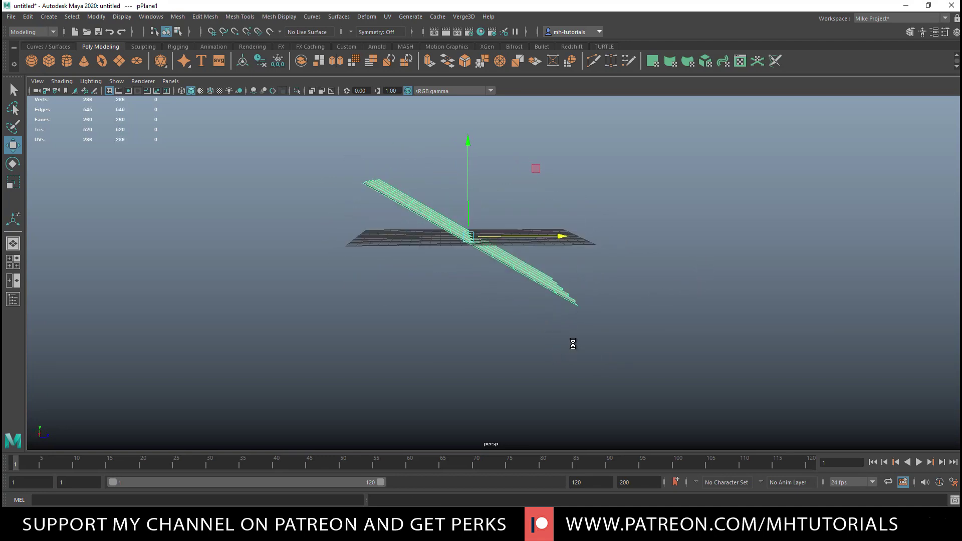
key("e")
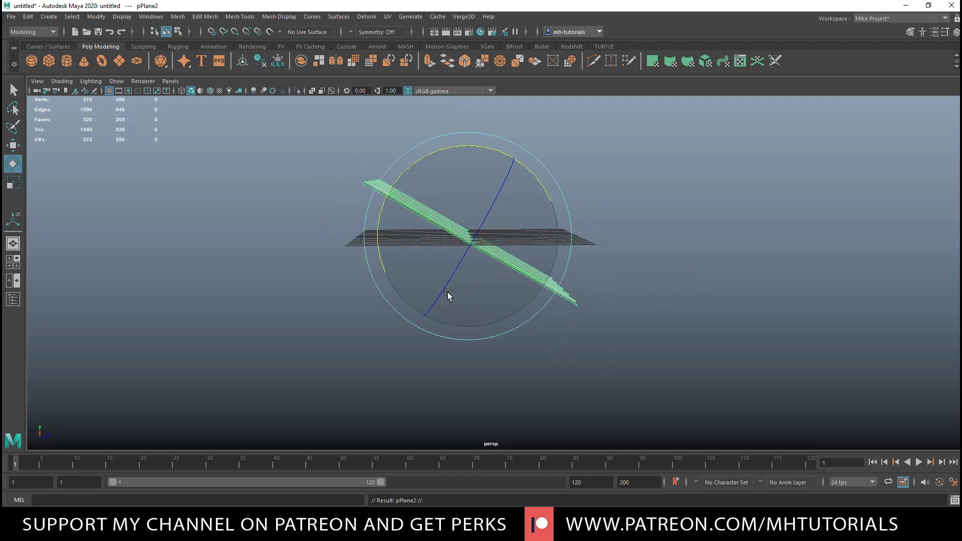
double_click(13, 167)
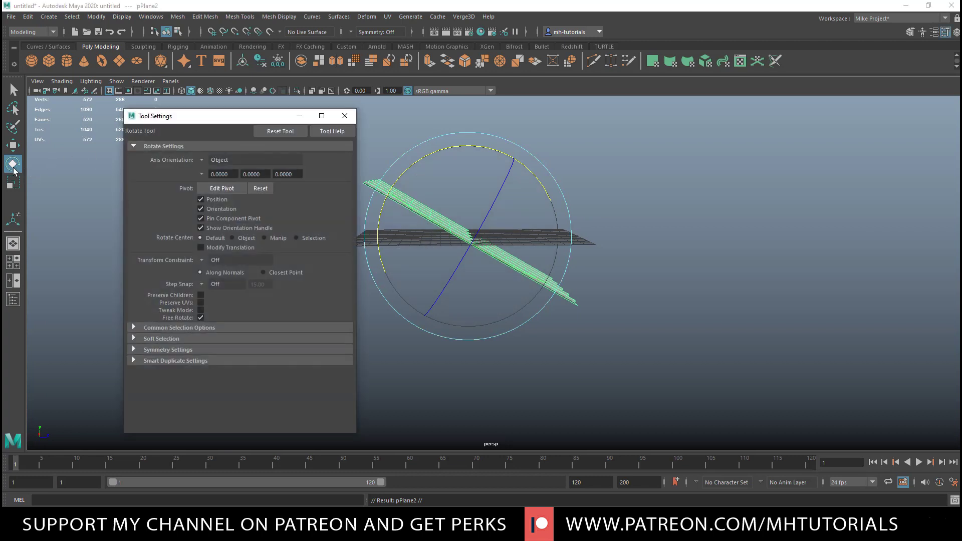
left_click(203, 161)
left_click(221, 176)
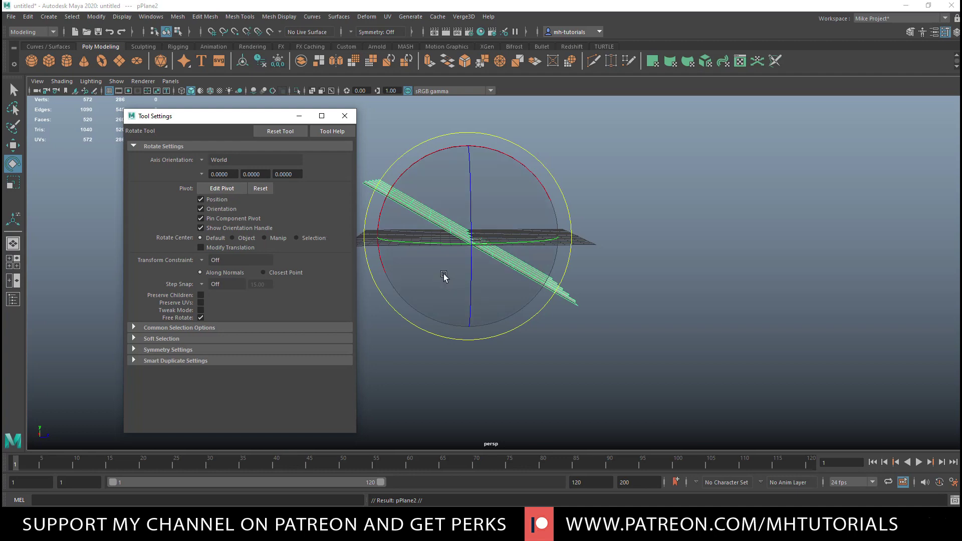
key("j")
left_click_drag(419, 242, 545, 244)
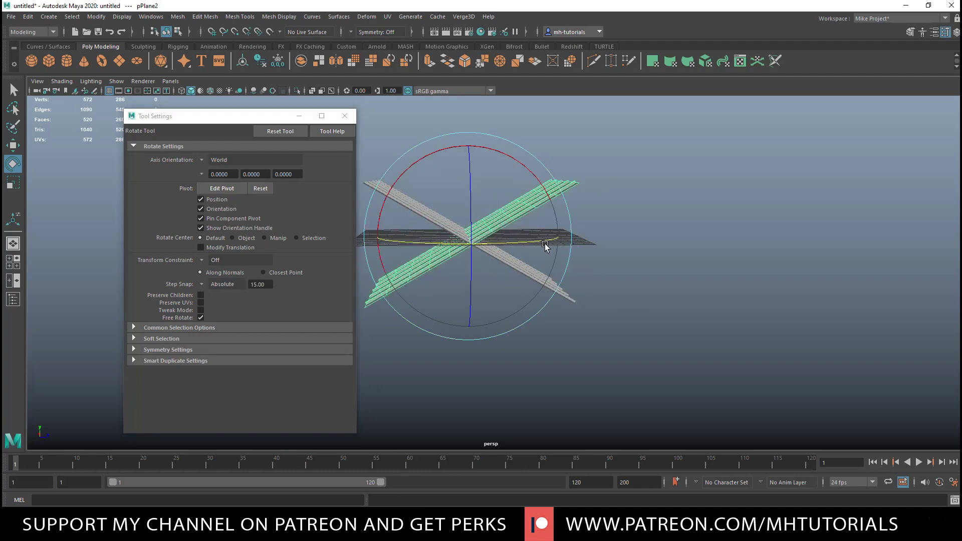
Move the rotated sheet copy along the Z axis until its upper edge meets the other sheet at the roof ridge.
left_click(345, 116)
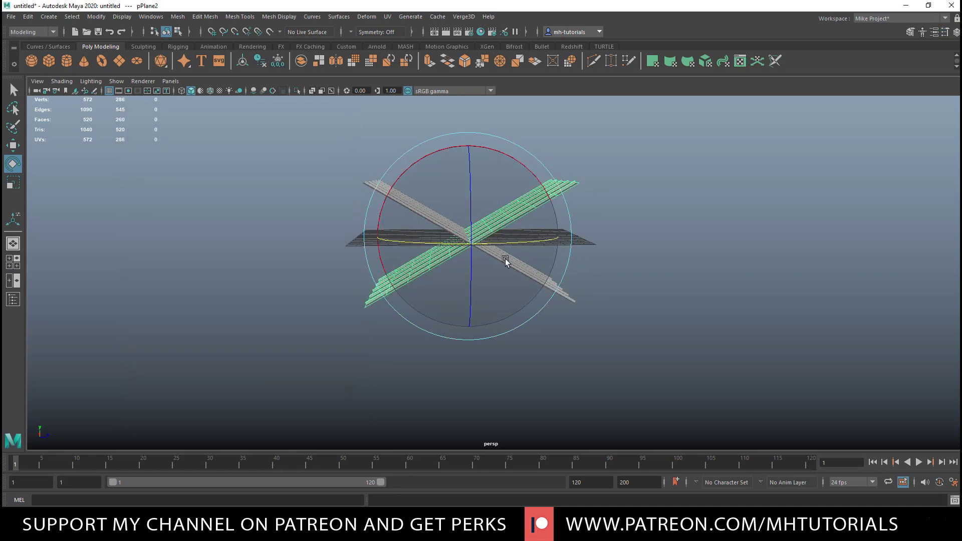
key("w")
left_click_drag(555, 237, 371, 265)
scroll(520, 308, "down", 4)
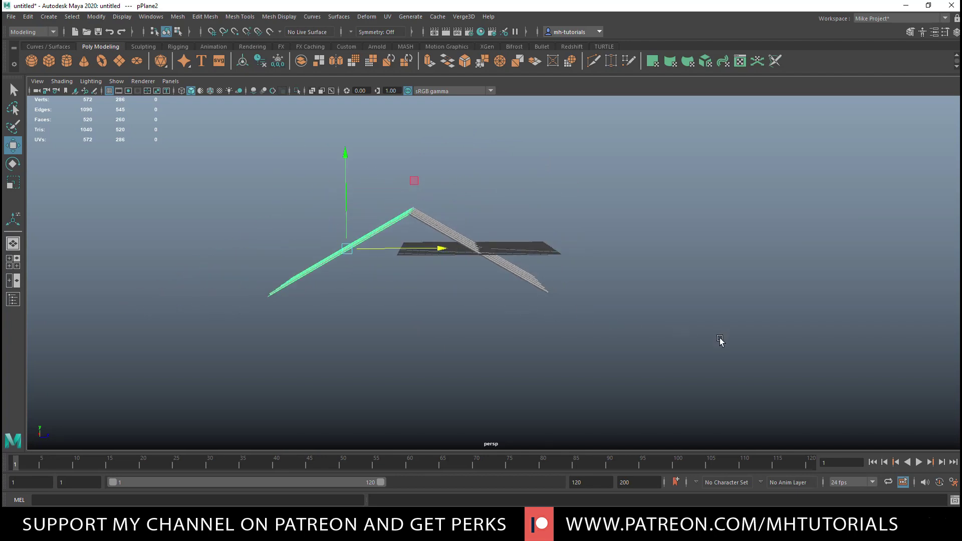
Add a new polygon plane, raise it above the roof ridge, and scale it up uniformly.
left_click_drag(720, 340, 660, 348, "alt")
left_click_drag(170, 294, 119, 217, "alt")
right_click_drag(119, 217, 133, 98, "alt")
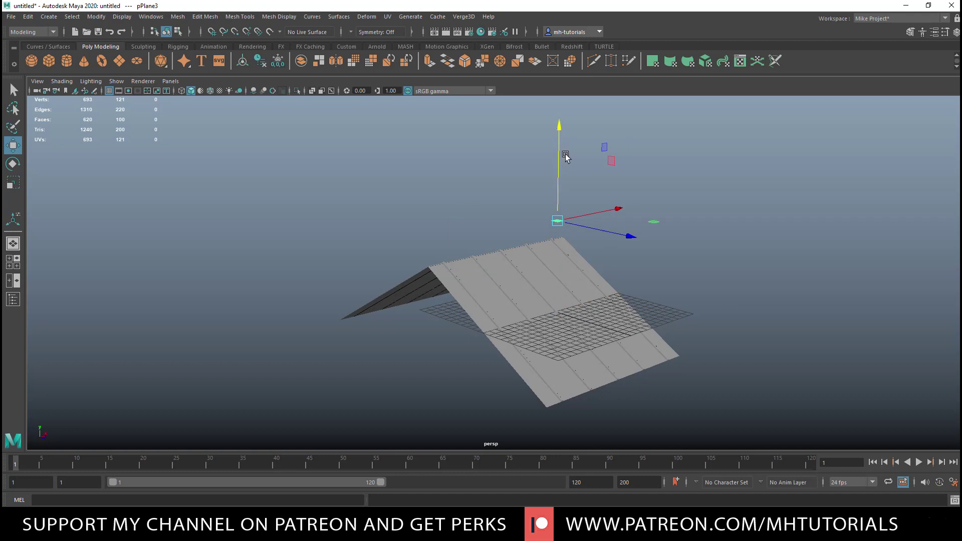
key("r")
left_click_drag(561, 224, 642, 292)
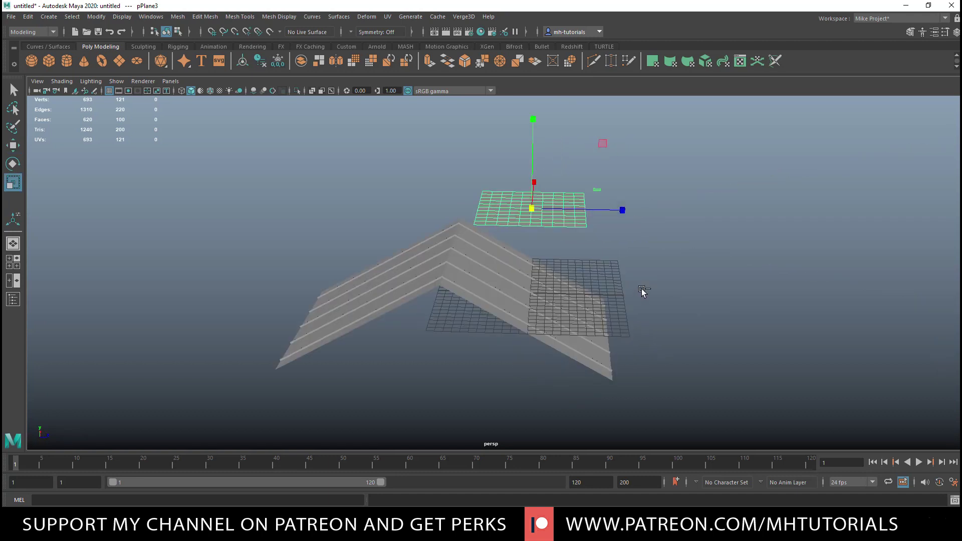
Set the new plane's width and height subdivisions to 1 each.
key("ctrl+a")
left_click(803, 167)
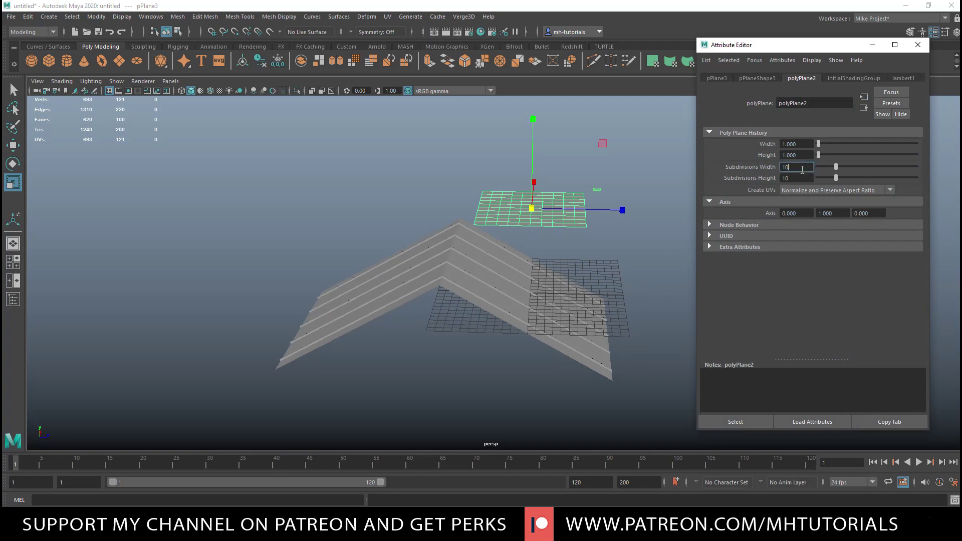
key("BackSpace")
key("Tab")
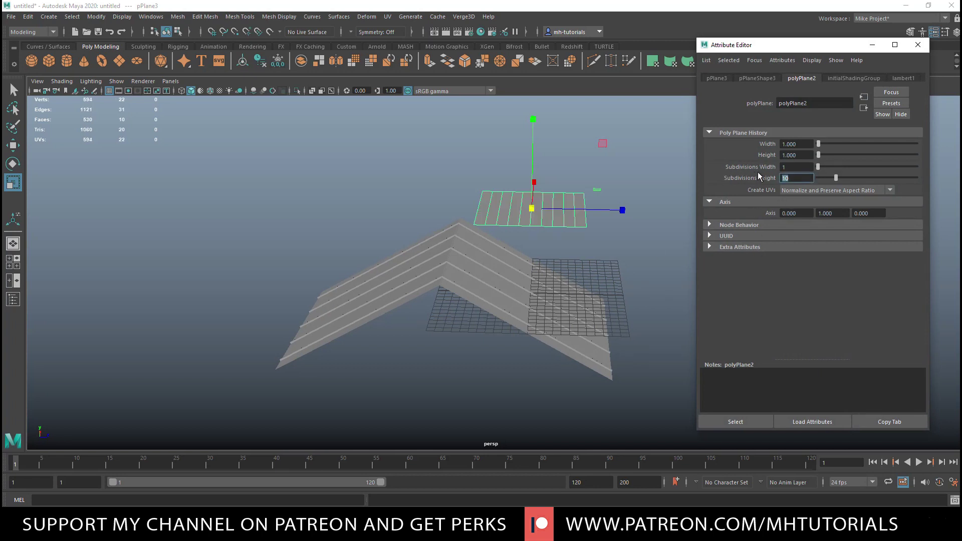
type("1")
left_click(804, 166)
scroll(625, 207, "up", 2)
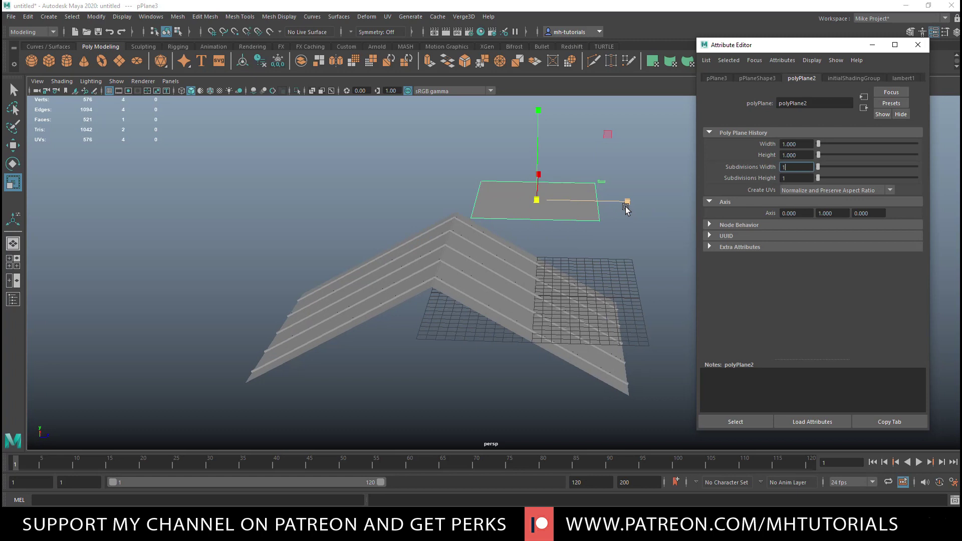
left_click(918, 45)
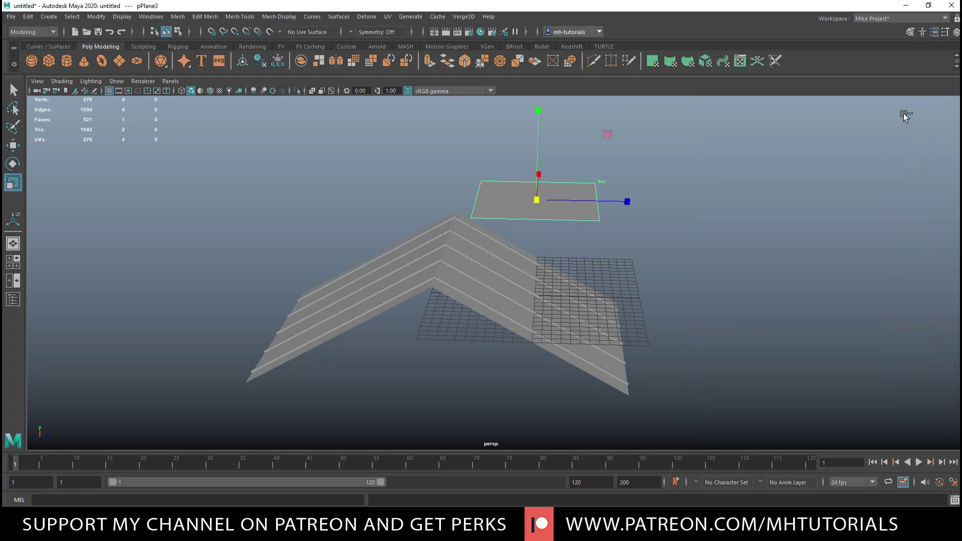
Insert one centered edge loop across the plane, dividing it into two halves, and return to object mode.
key("ctrl+e")
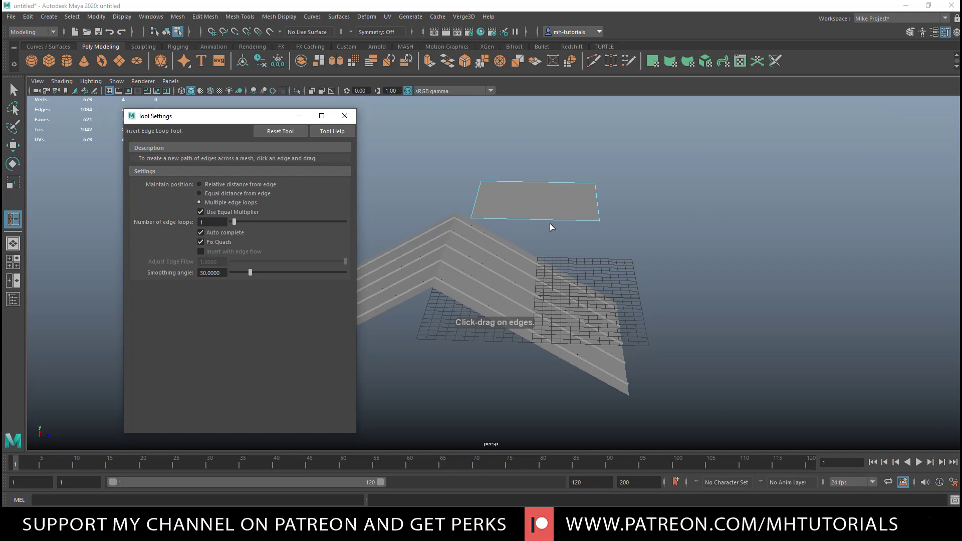
left_click(540, 219)
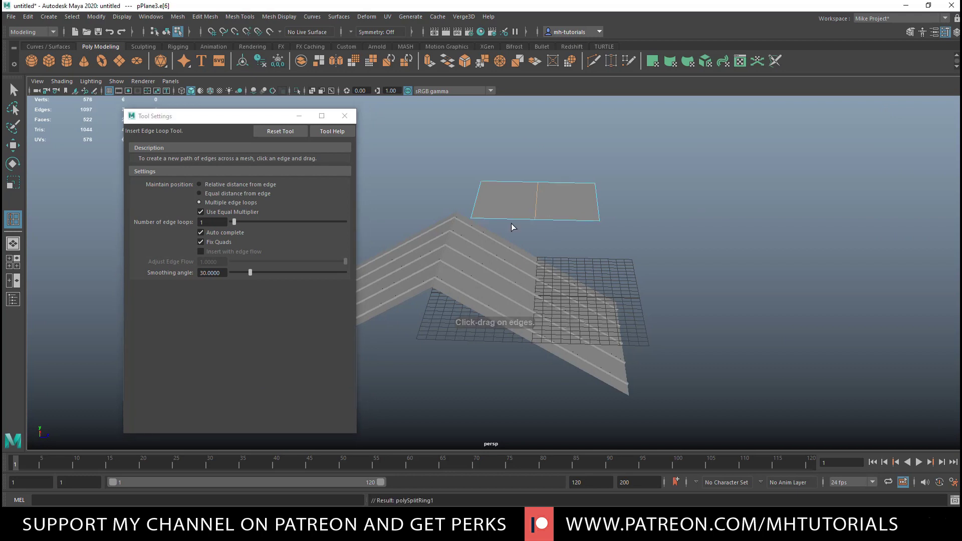
left_click(345, 116)
key("q")
right_click_drag(565, 197, 611, 185)
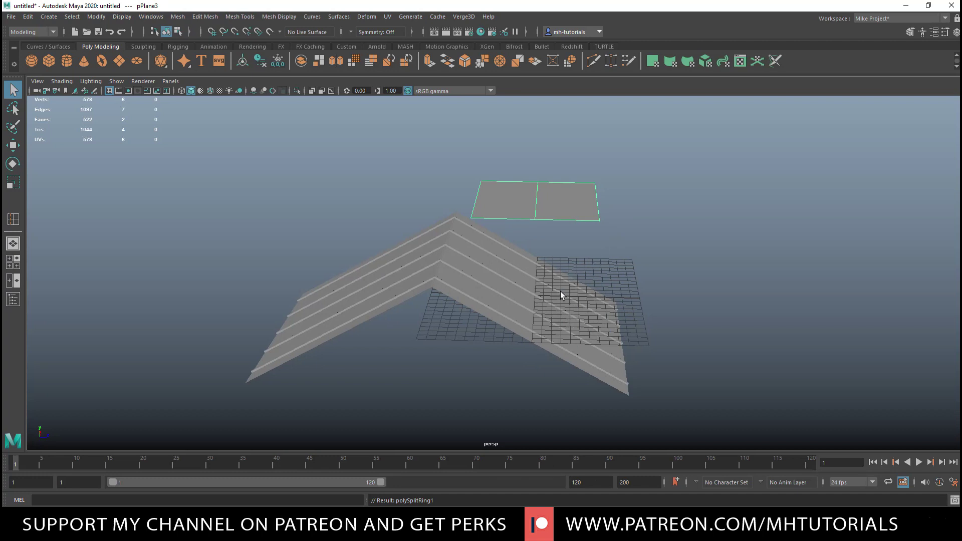
Narrow the divided plane along the Z axis and shift it directly above the roof ridge.
key("r")
left_click_drag(626, 202, 558, 208)
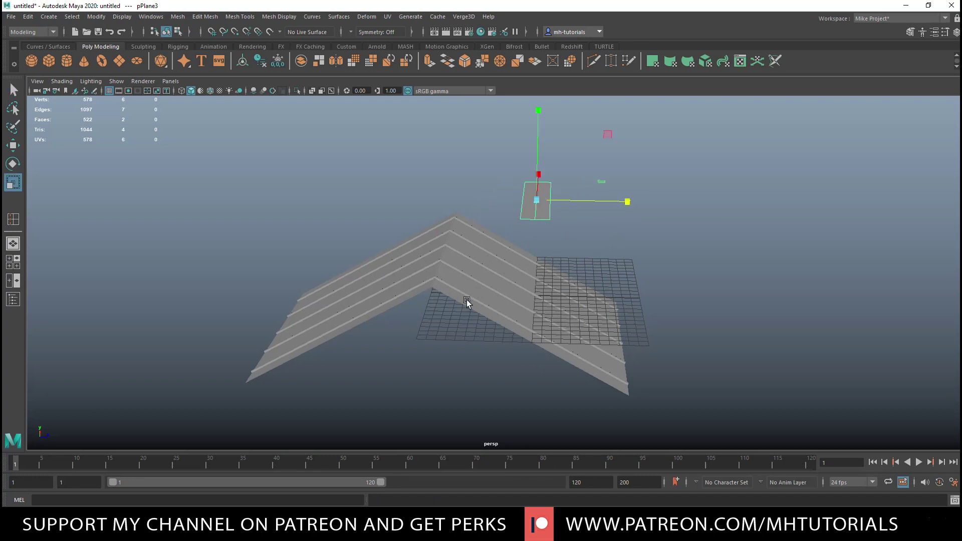
key("w")
left_click_drag(627, 206, 549, 200)
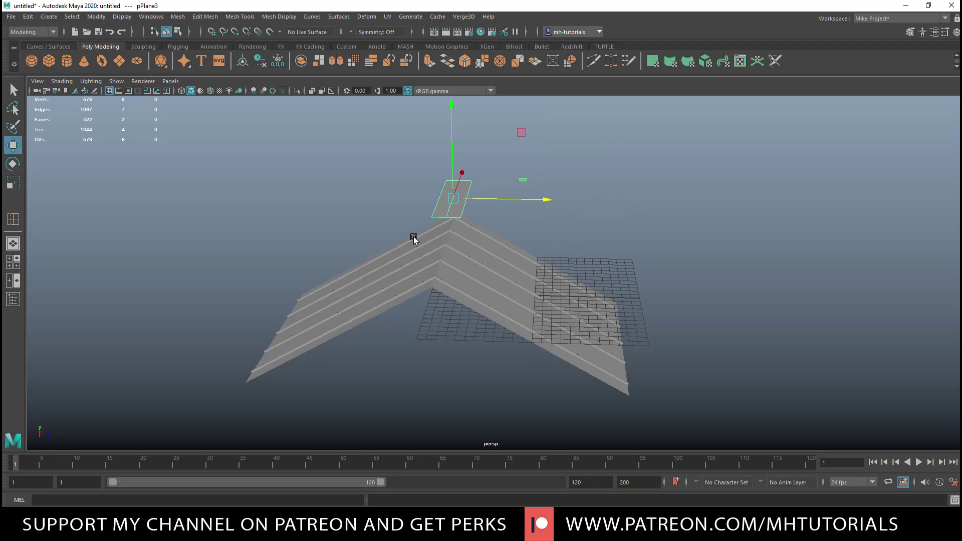
In the wireframe top view, align the plane's middle edge with the roof ridge along the Z axis, trying grid and vertex snapping.
left_click(15, 261)
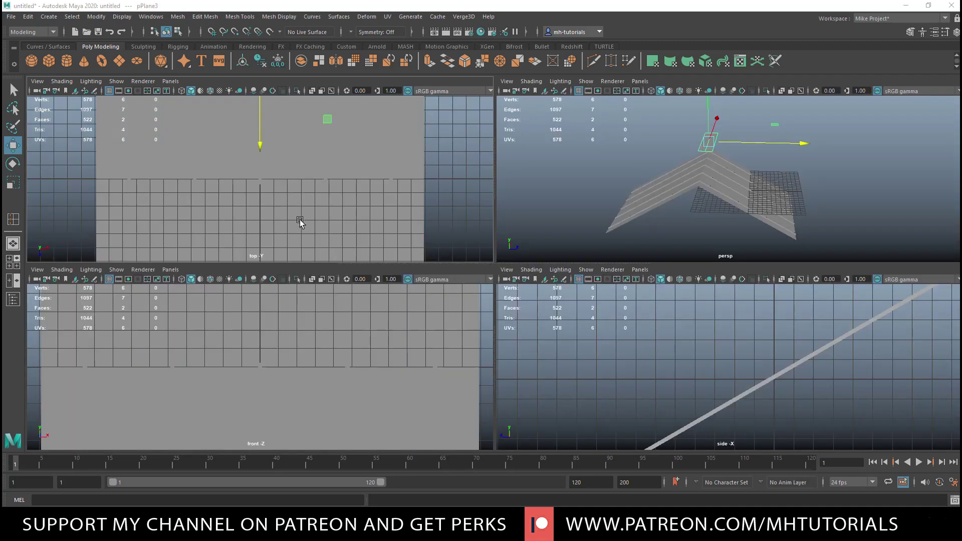
key("space")
key("4")
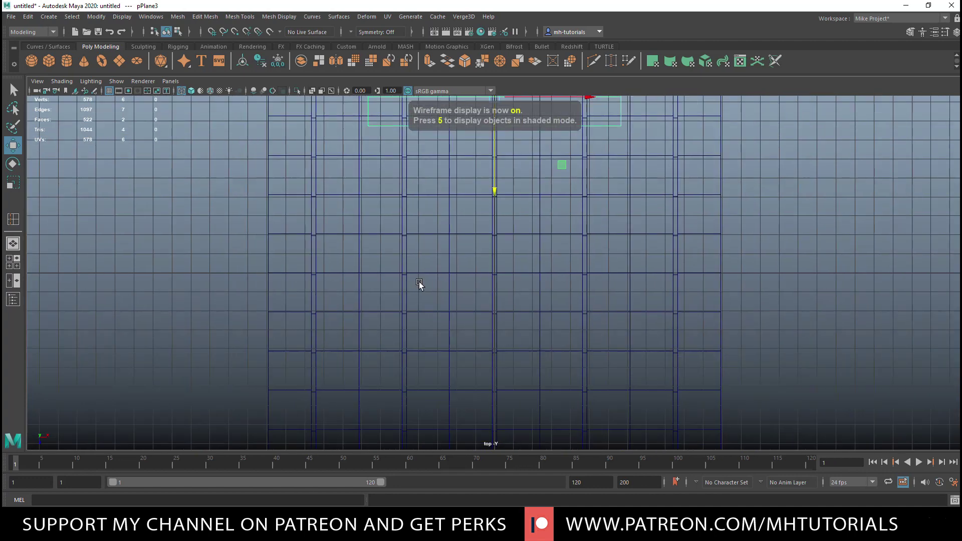
scroll(419, 284, "down", 5)
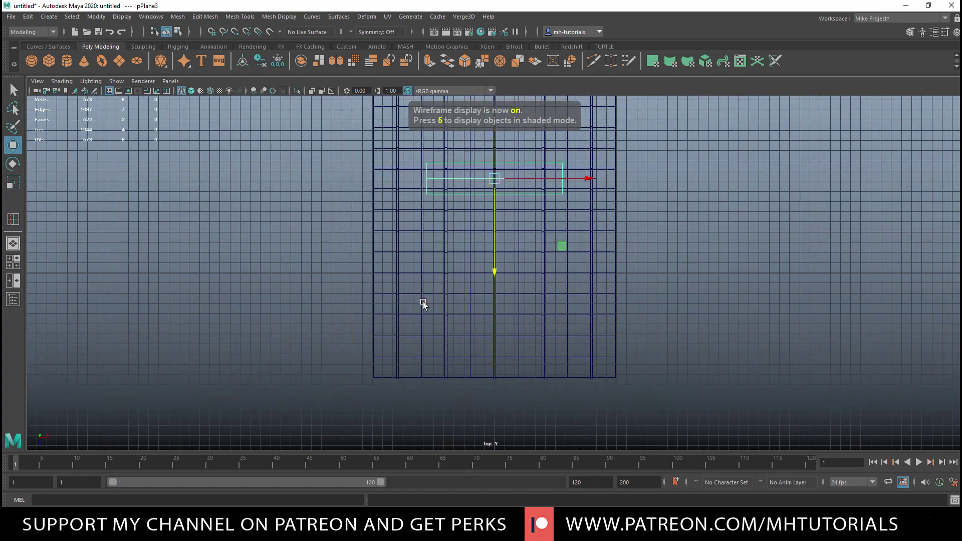
key("x")
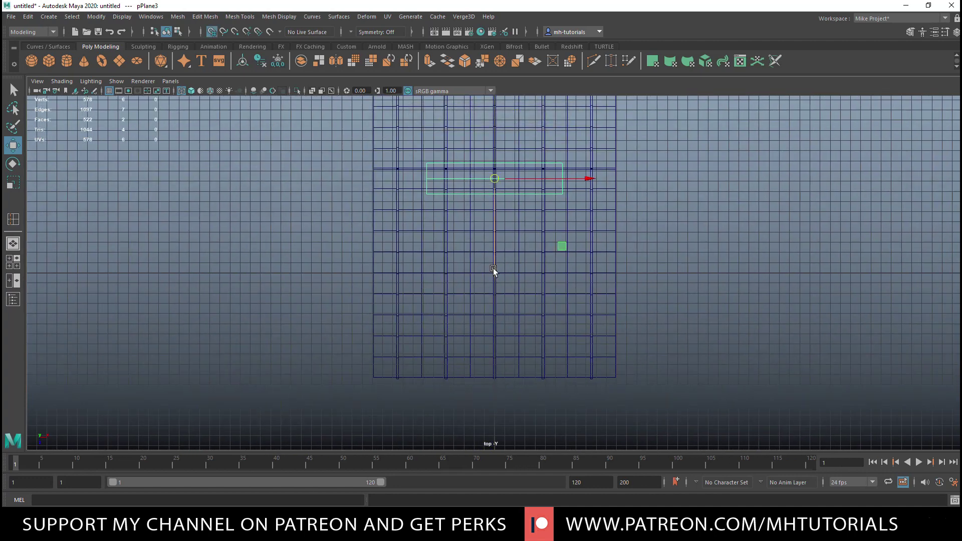
left_click_drag(493, 269, 495, 172)
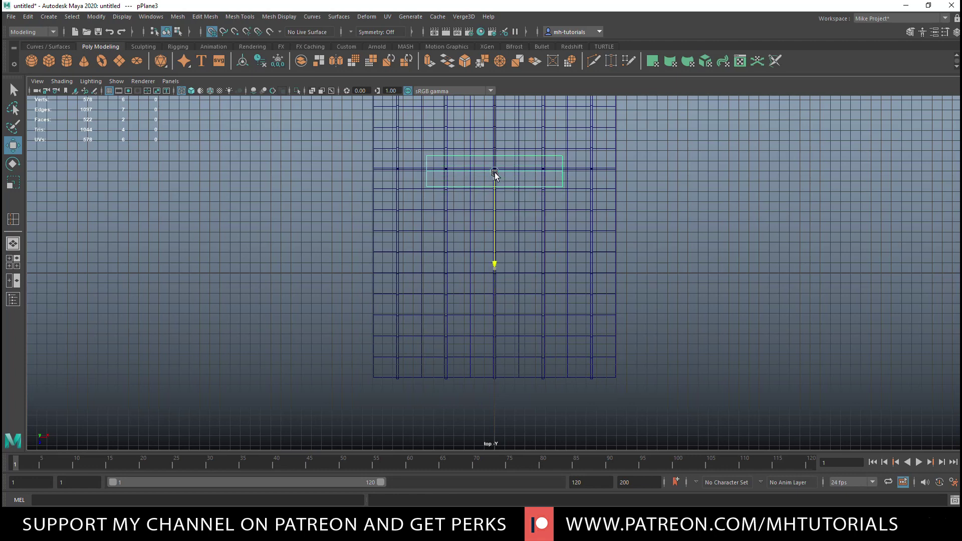
scroll(482, 236, "up", 2)
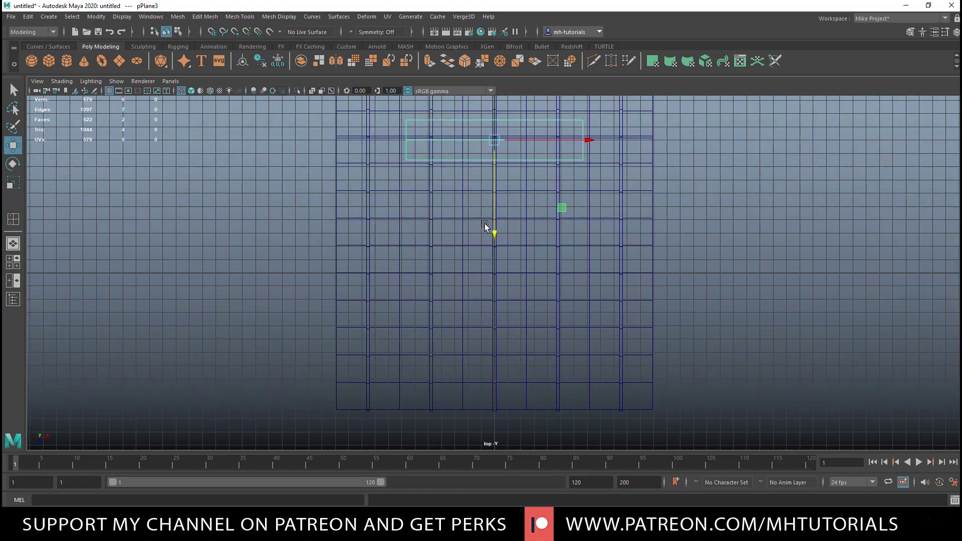
key("f")
scroll(477, 320, "down", 4)
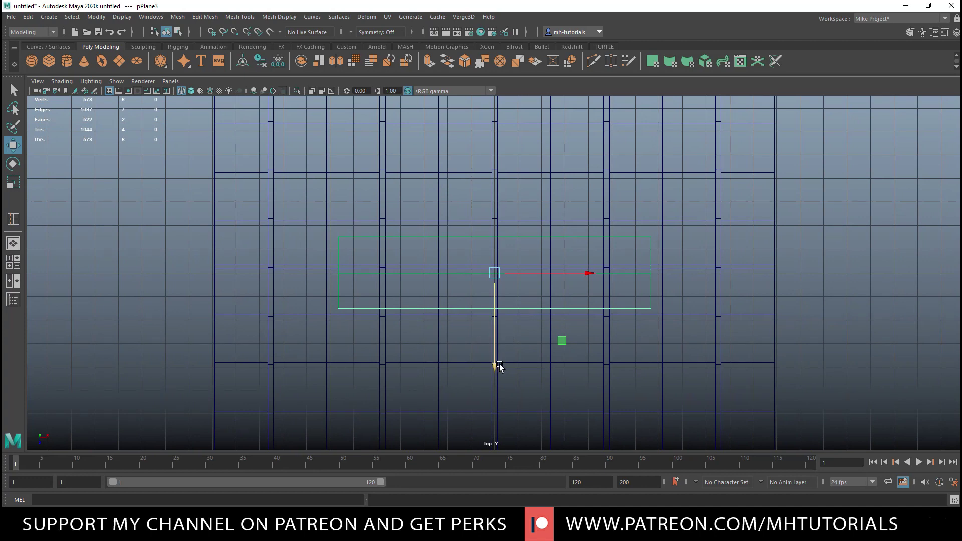
key("v")
middle_click_drag(497, 365, 504, 267)
scroll(408, 319, "down", 2)
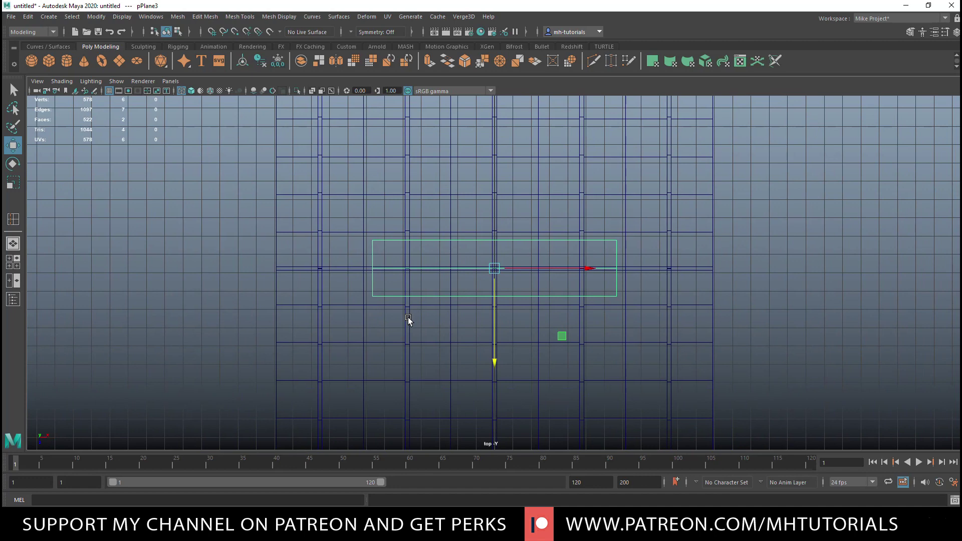
Scale the plane into a thin strip along Z and stretch it along X to the roof's full length.
key("r")
left_click_drag(493, 358, 498, 300)
left_click_drag(585, 269, 658, 271)
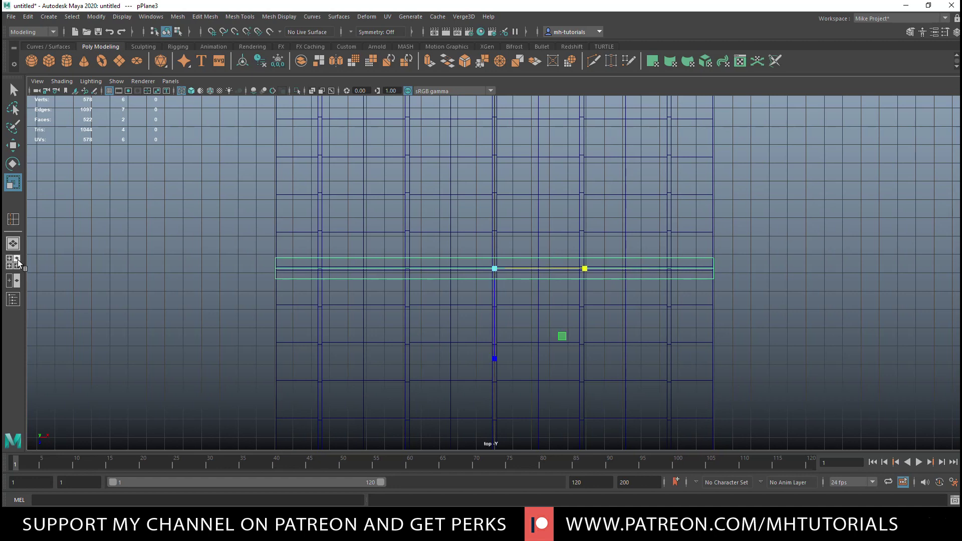
Back in the perspective view, lower the strip along the Y axis onto the roof ridge.
left_click(17, 260)
key("space")
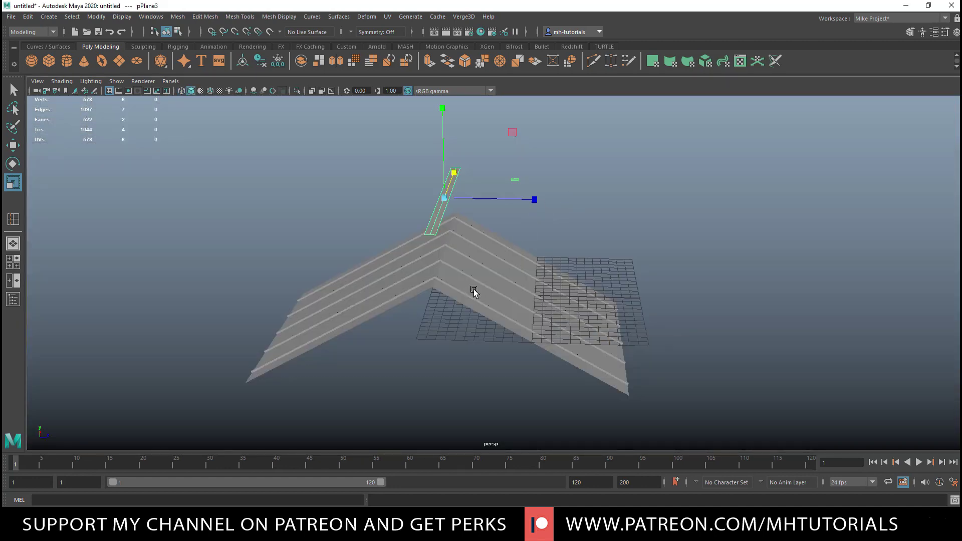
key("w")
left_click_drag(445, 110, 447, 162)
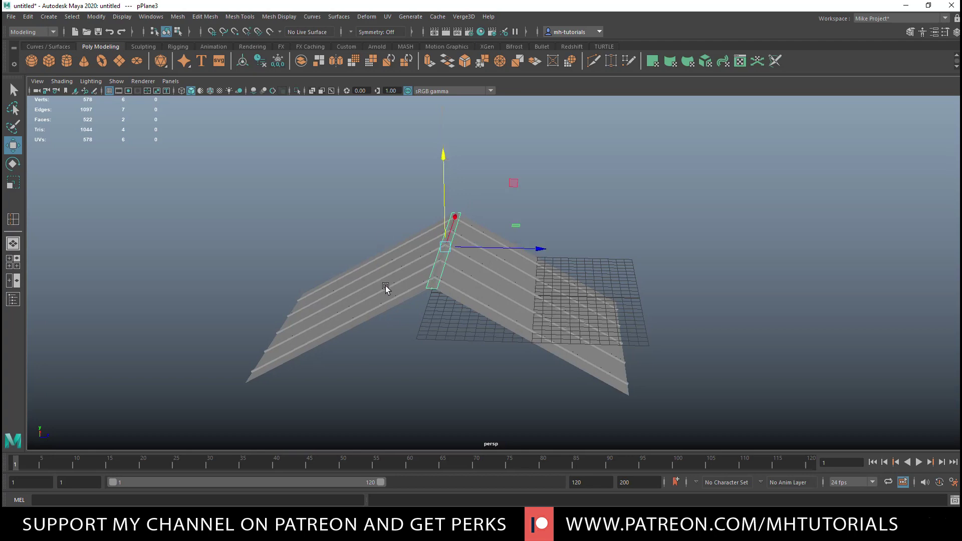
key("f")
left_click_drag(404, 332, 415, 296, "alt")
left_click_drag(448, 104, 449, 114)
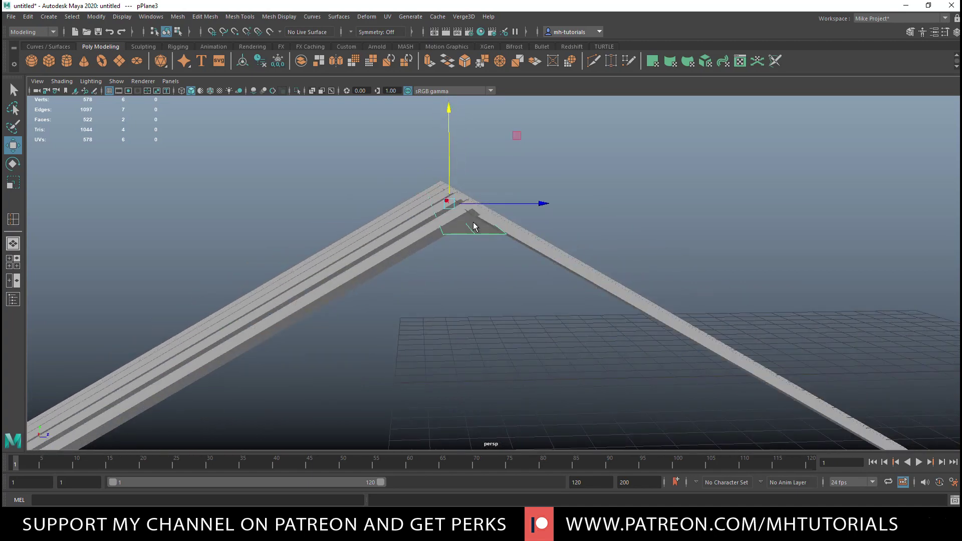
Shape the strip into a ridge cap by raising its middle edge and spreading its two long outer edges apart along the Z axis.
right_click_drag(478, 223, 470, 228)
left_click_drag(449, 108, 449, 92)
left_click_drag(471, 235, 504, 222, "alt")
left_click(508, 219)
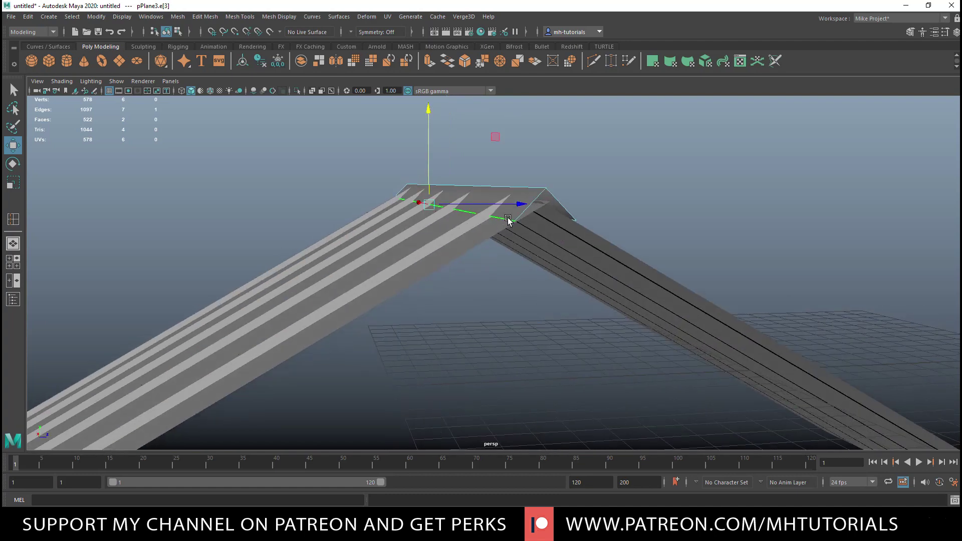
left_click(571, 219, "shift")
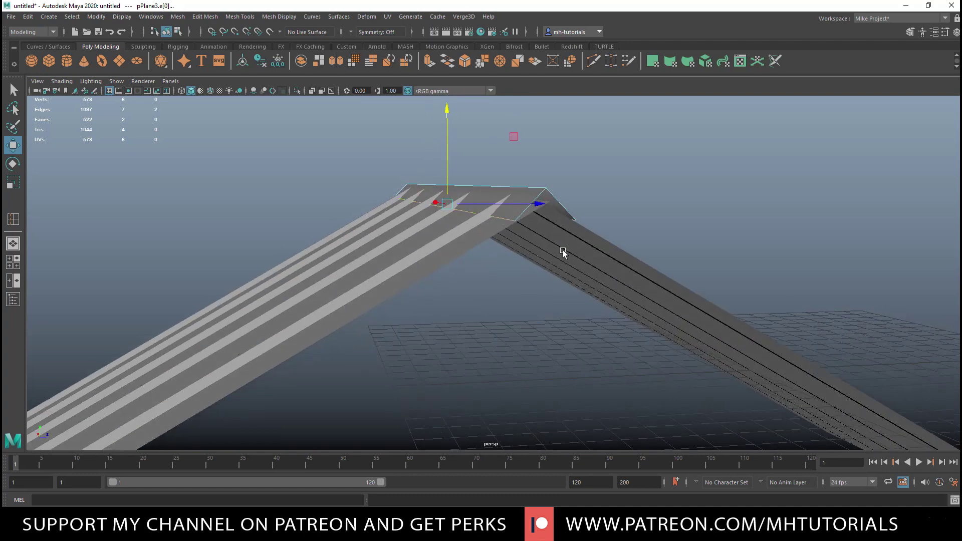
key("r")
left_click_drag(538, 204, 598, 203)
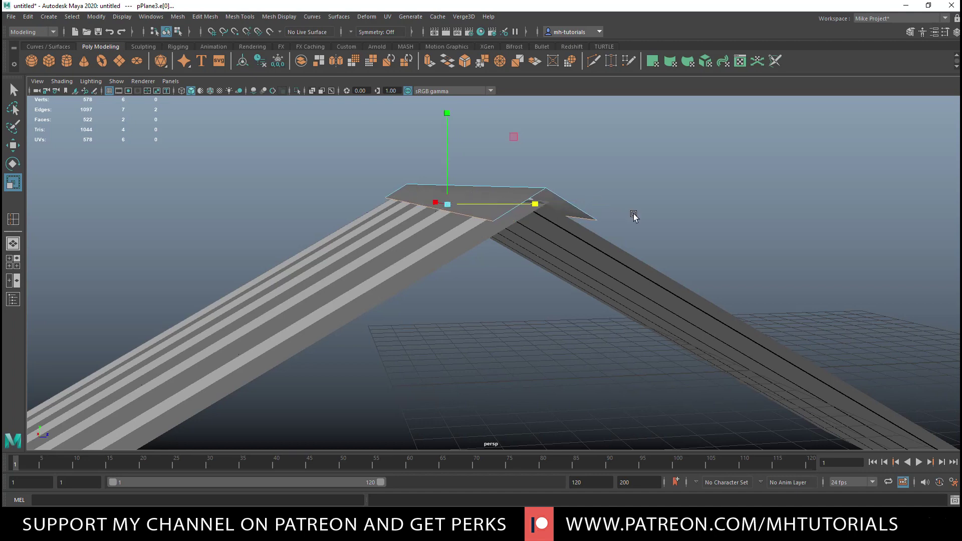
key("f")
scroll(429, 270, "down", 5)
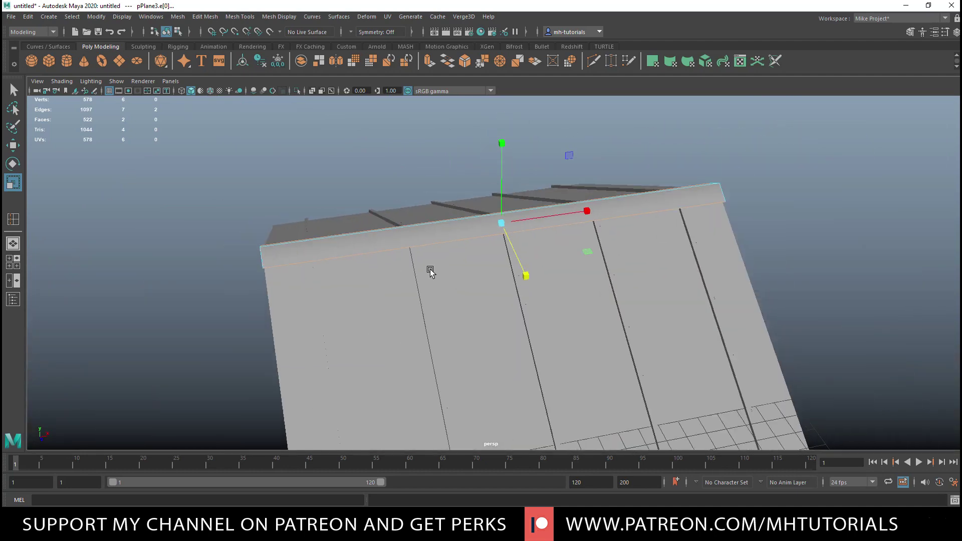
scroll(285, 283, "down", 2)
left_click_drag(286, 284, 261, 257, "alt")
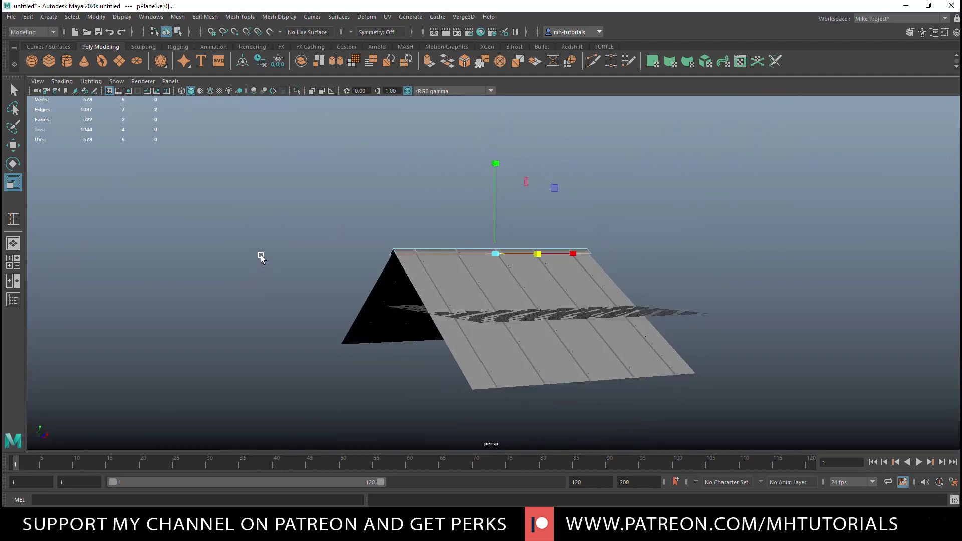